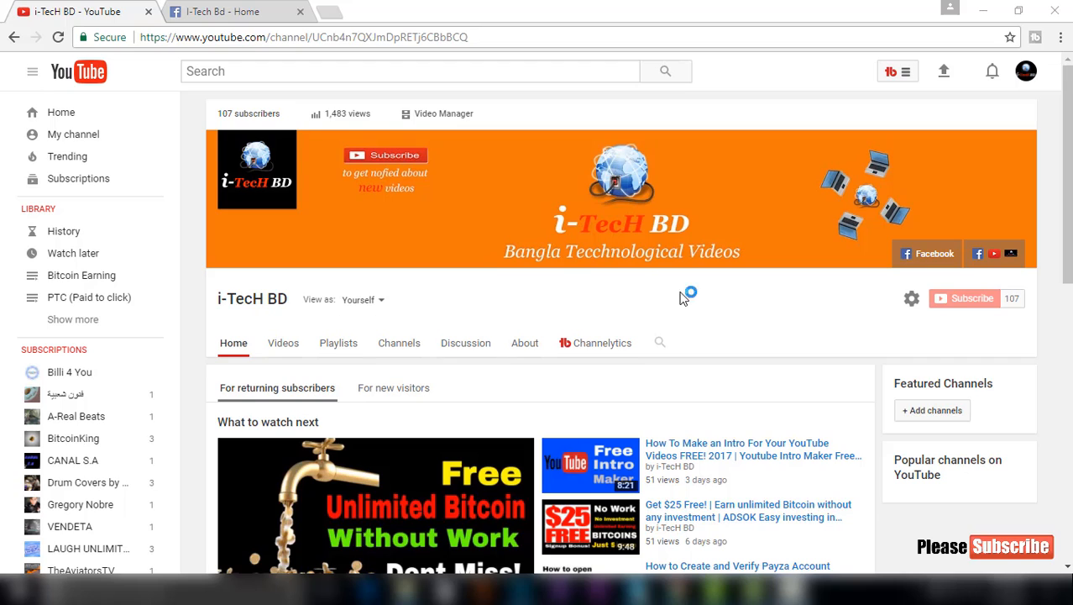
# Review the channel's subscriber and view counts and the channel description on its About page, leaving the description text as it is.
pyautogui.moveTo(376, 117); pyautogui.dragTo(216, 118)
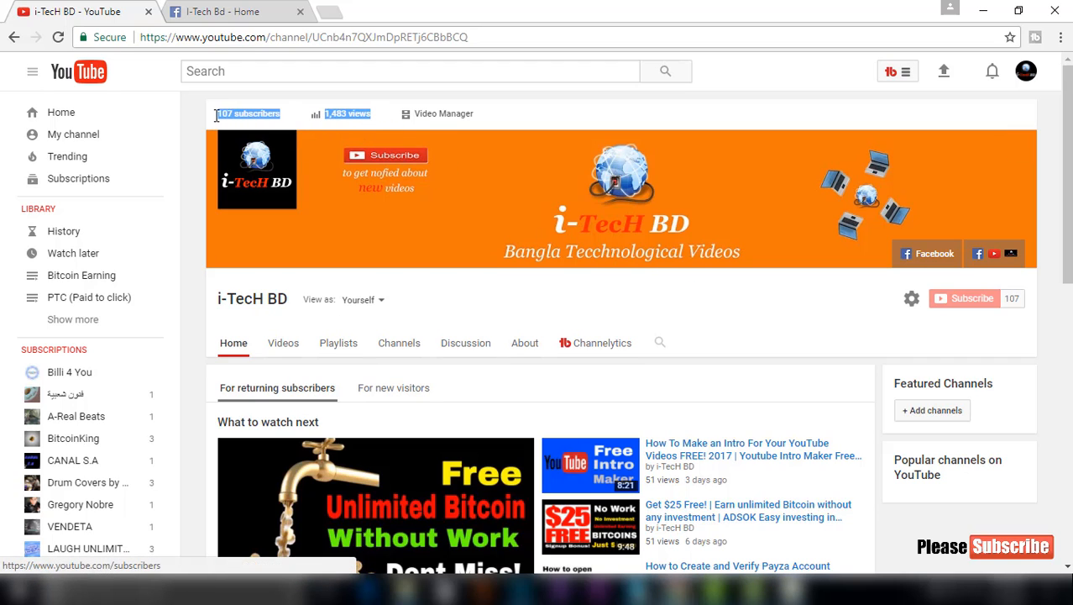
pyautogui.click(508, 118)
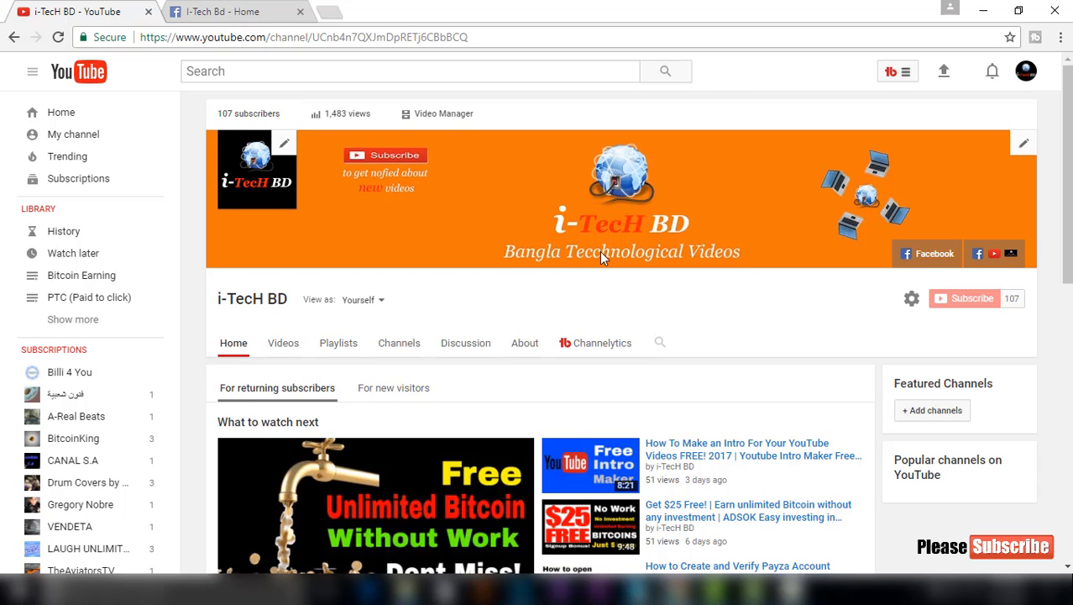
pyautogui.click(523, 349)
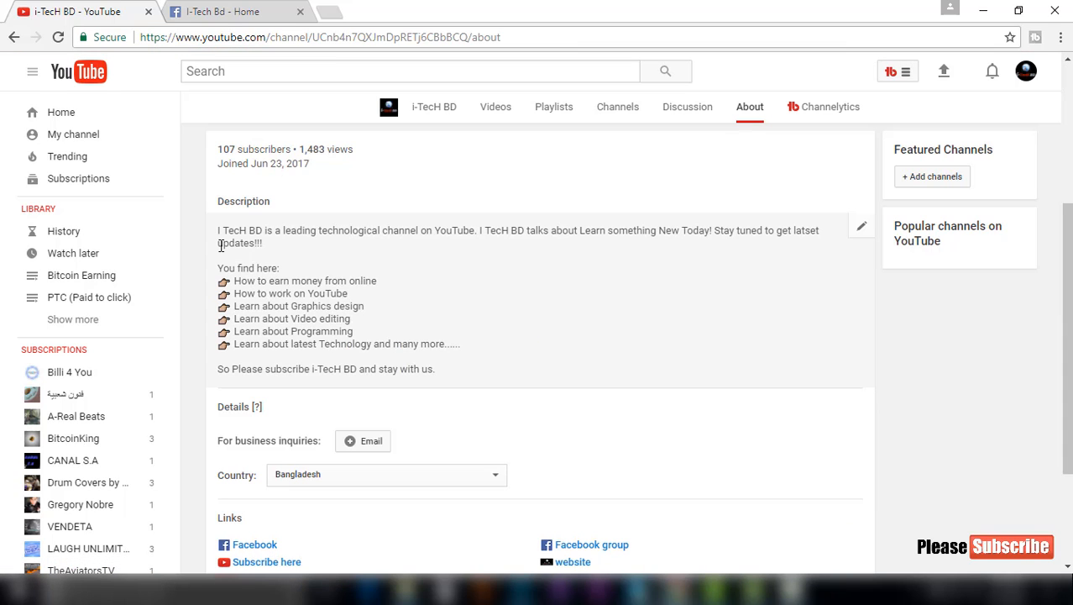
pyautogui.moveTo(220, 234); pyautogui.dragTo(467, 363)
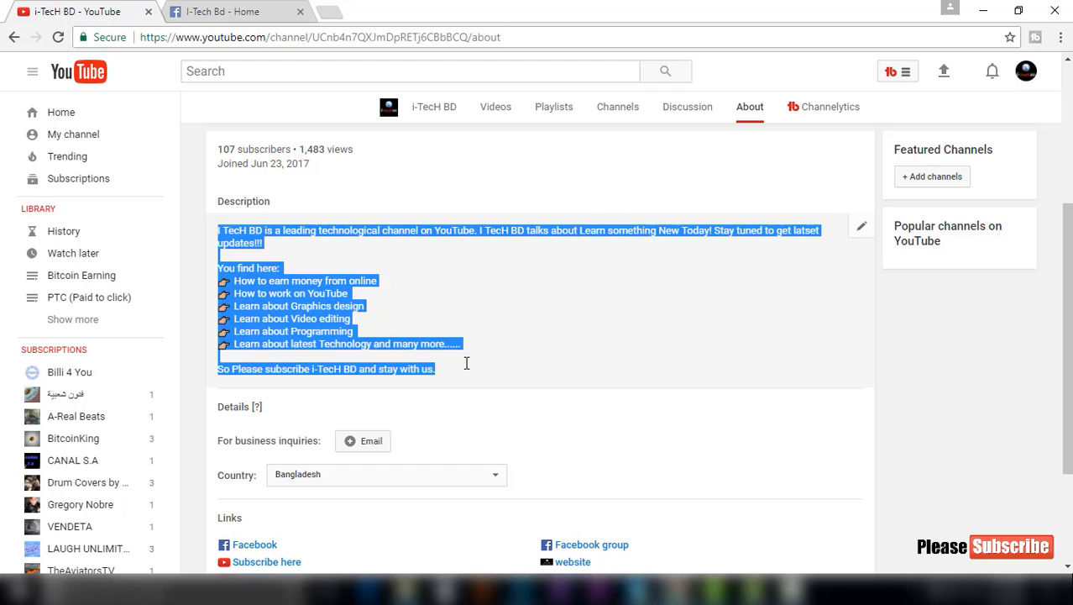
pyautogui.click(426, 294)
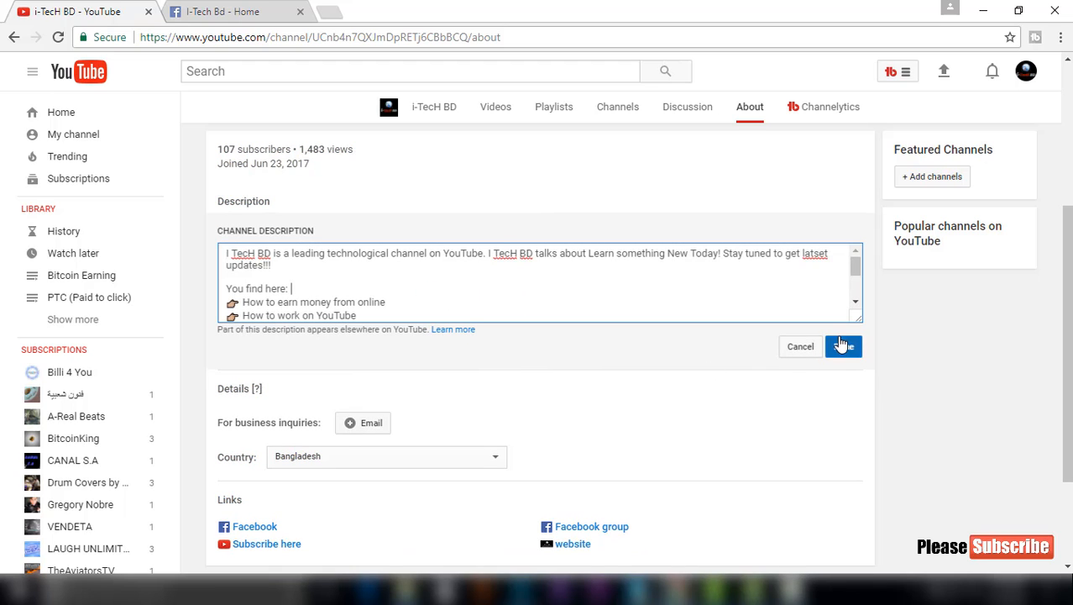
pyautogui.click(844, 346)
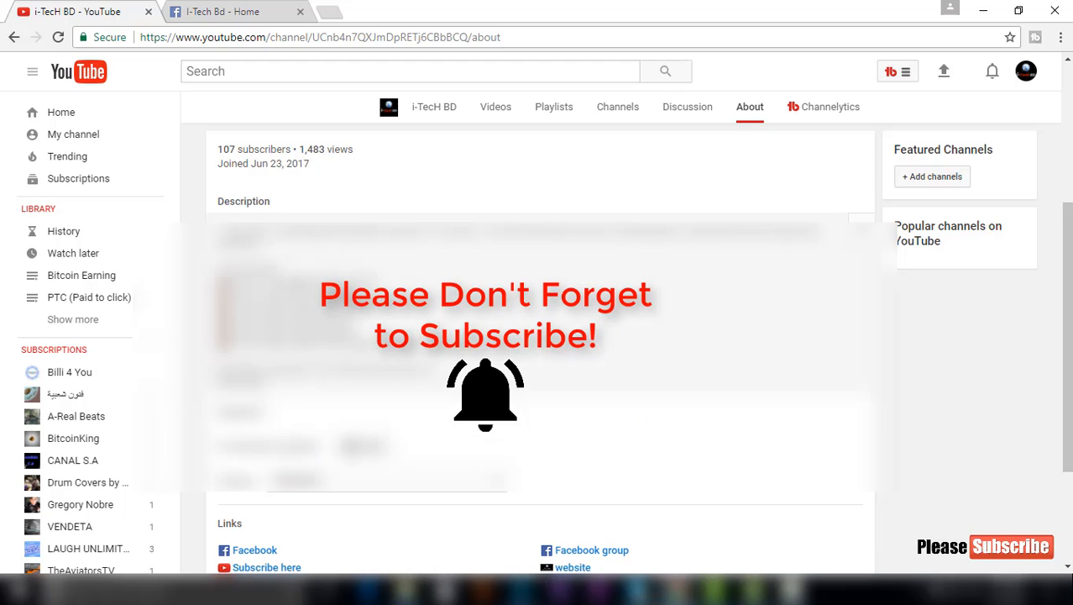
pyautogui.moveTo(284, 280)
pyautogui.mouseDown()
pyautogui.moveTo(383, 282)
pyautogui.moveTo(366, 312)
pyautogui.moveTo(423, 443)
pyautogui.mouseUp()
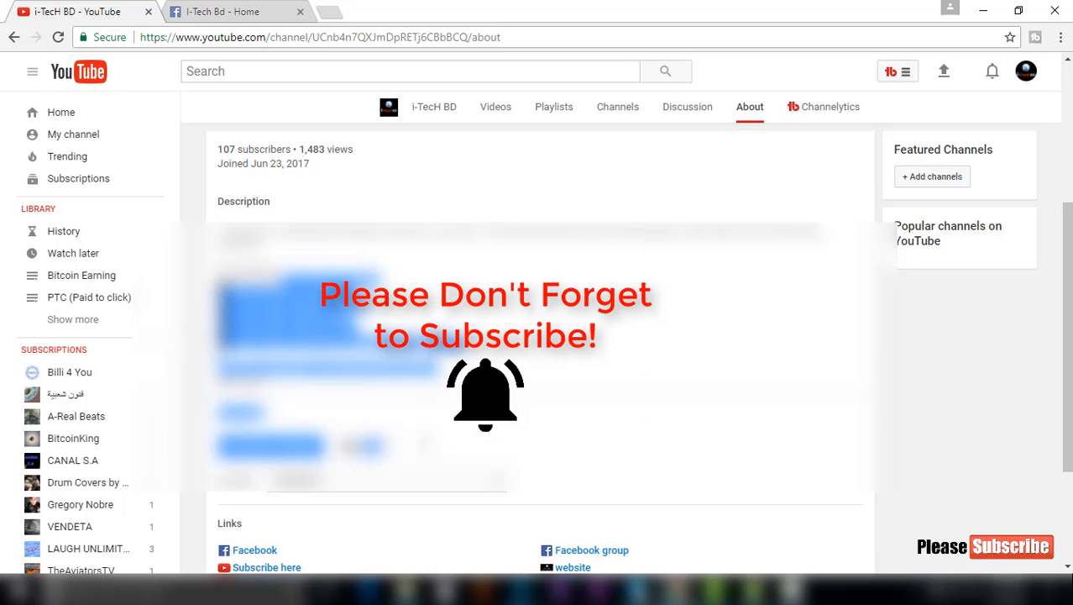
pyautogui.click(211, 270)
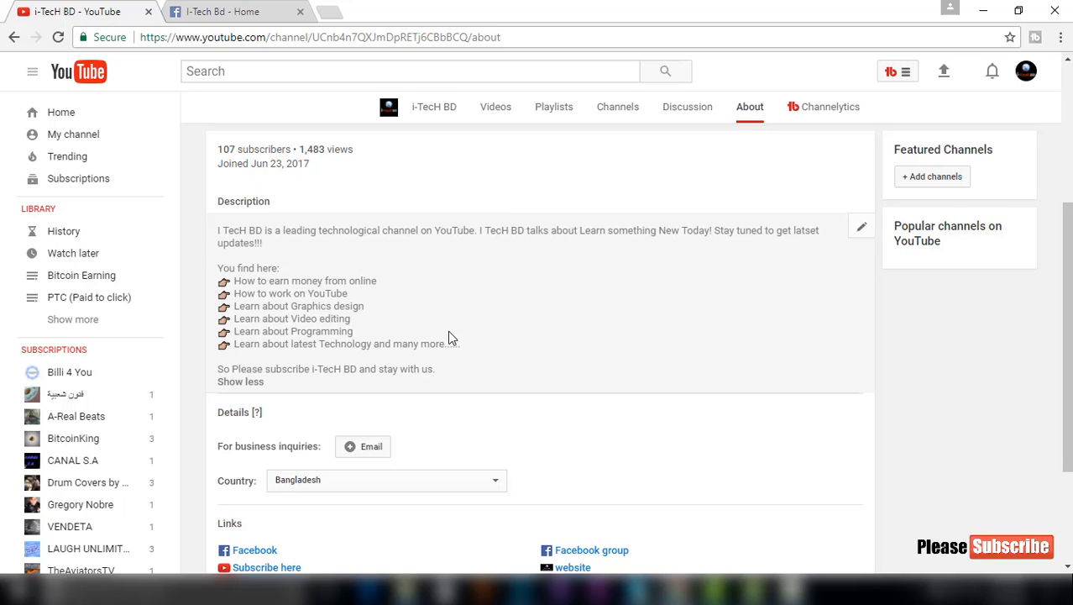
pyautogui.scroll(-1, 567, 422)
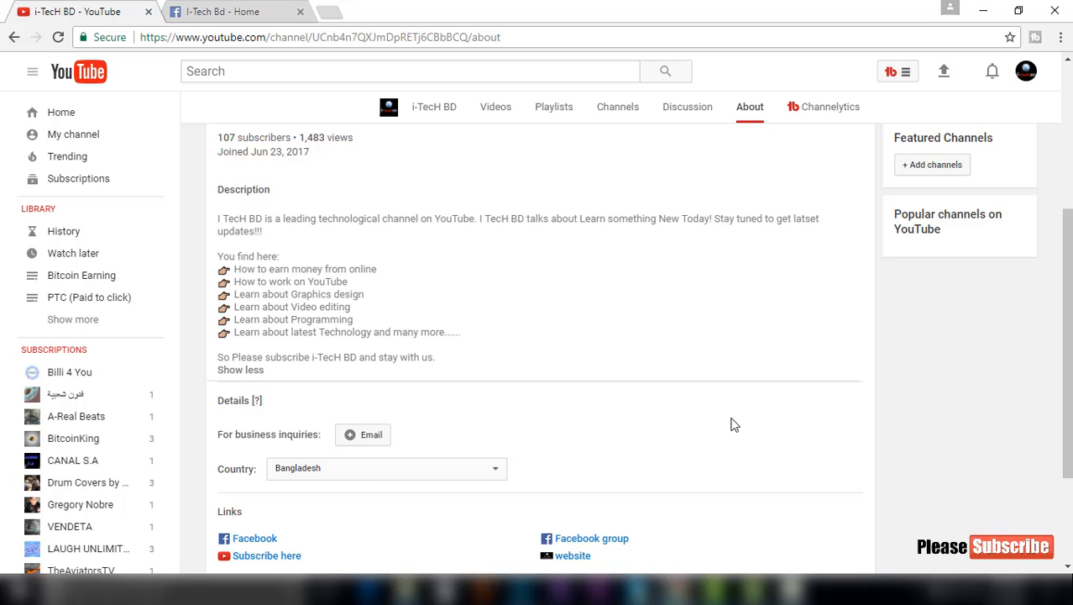
pyautogui.scroll(1, 731, 424)
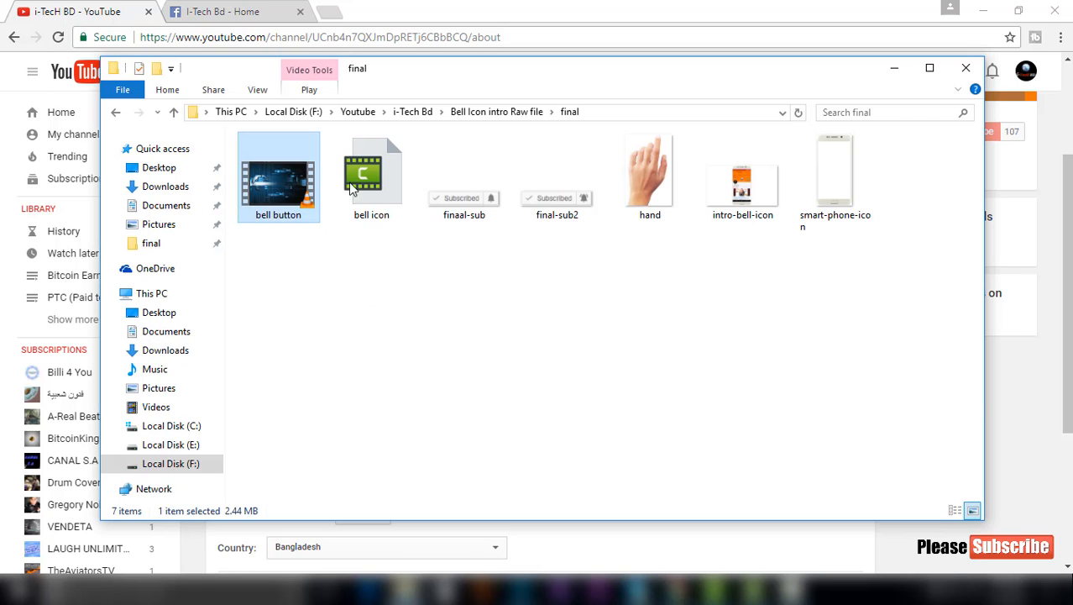
# Maximize the final folder window and preview the finaal-sub and intro-bell-icon images.
pyautogui.click(929, 68)
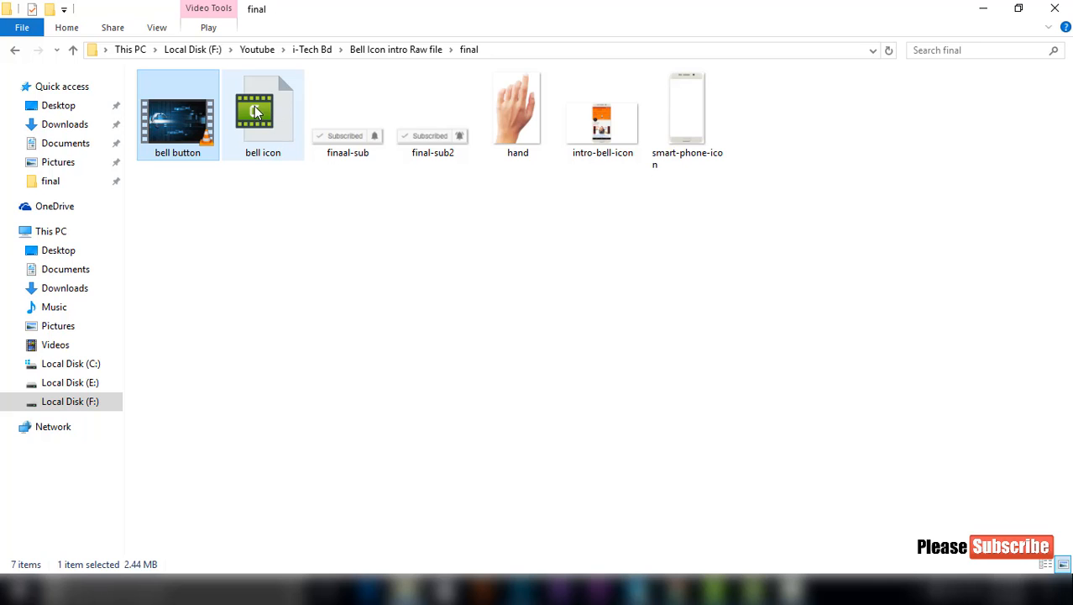
pyautogui.click(360, 141)
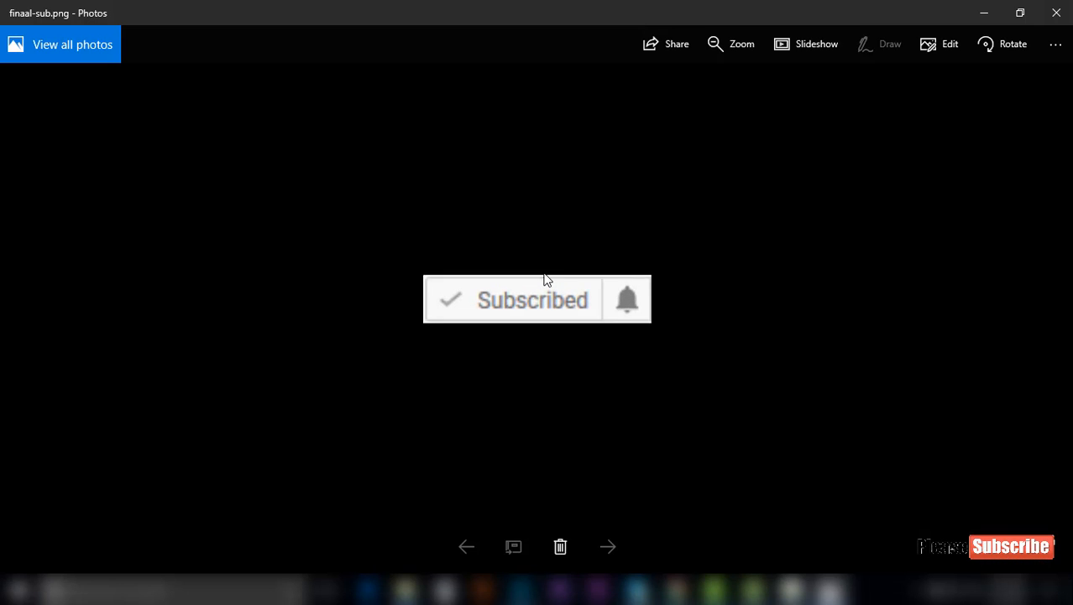
pyautogui.click(1057, 13)
pyautogui.click(517, 121)
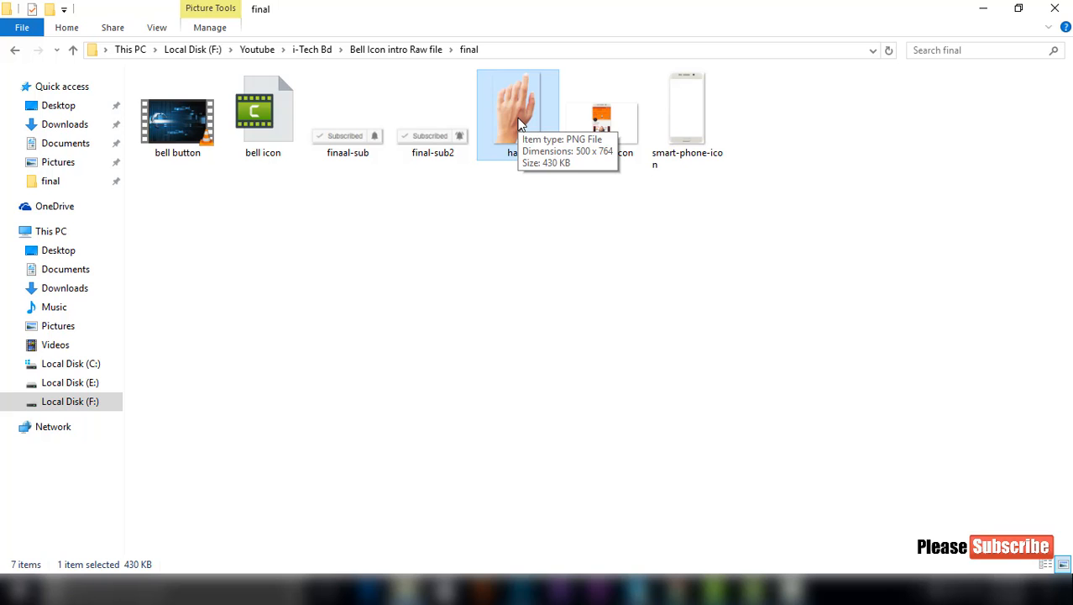
pyautogui.doubleClick(617, 139)
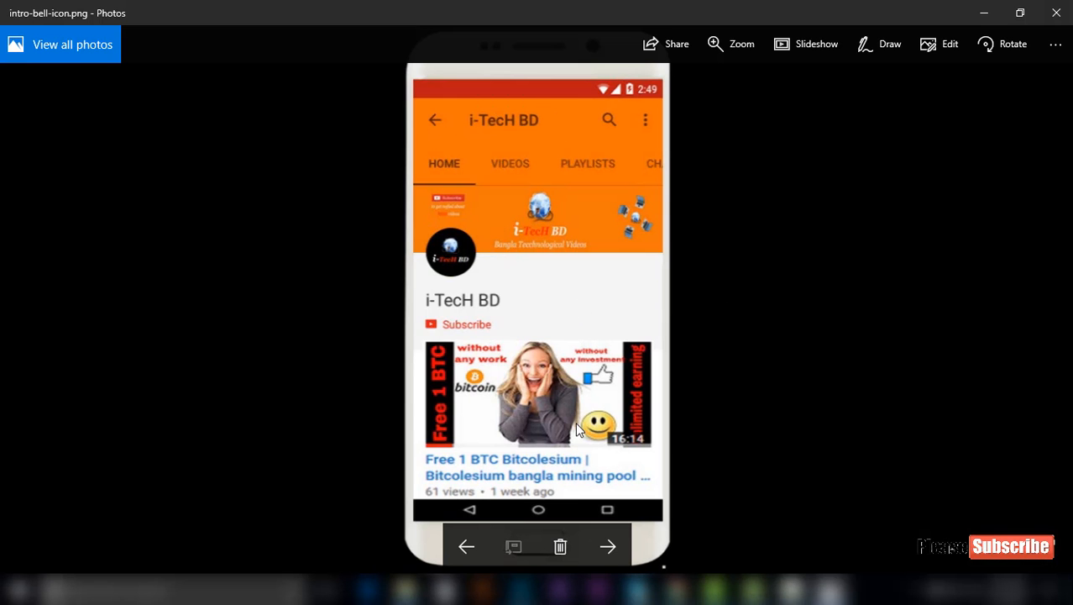
pyautogui.click(1060, 9)
# Preview the smart-phone-icon image at a closer zoom and close it.
pyautogui.click(696, 126)
pyautogui.doubleClick(696, 126)
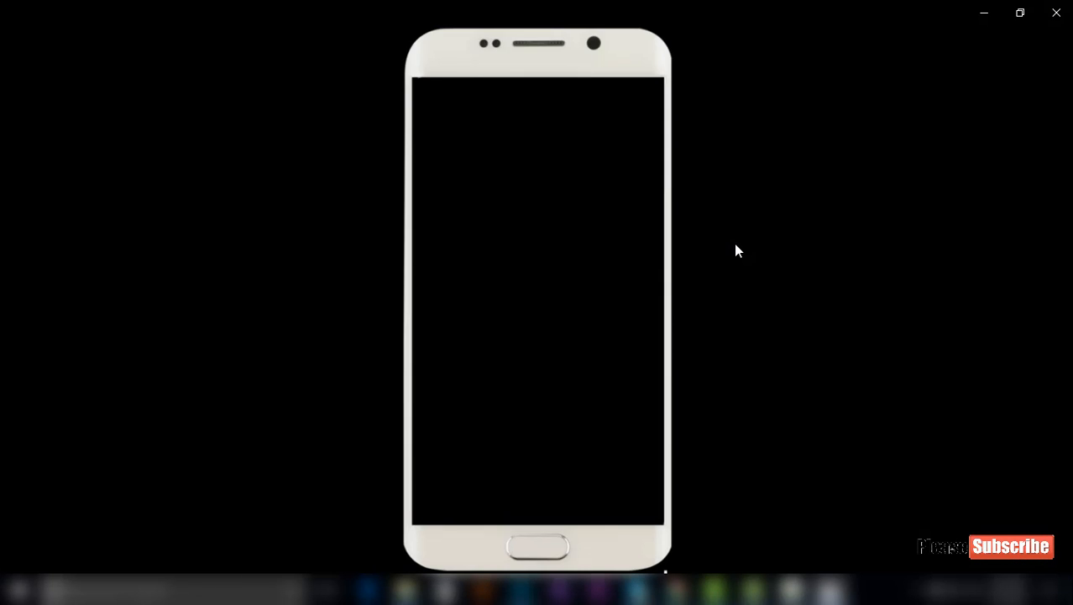
pyautogui.doubleClick(683, 422)
pyautogui.moveTo(602, 215); pyautogui.dragTo(615, 344)
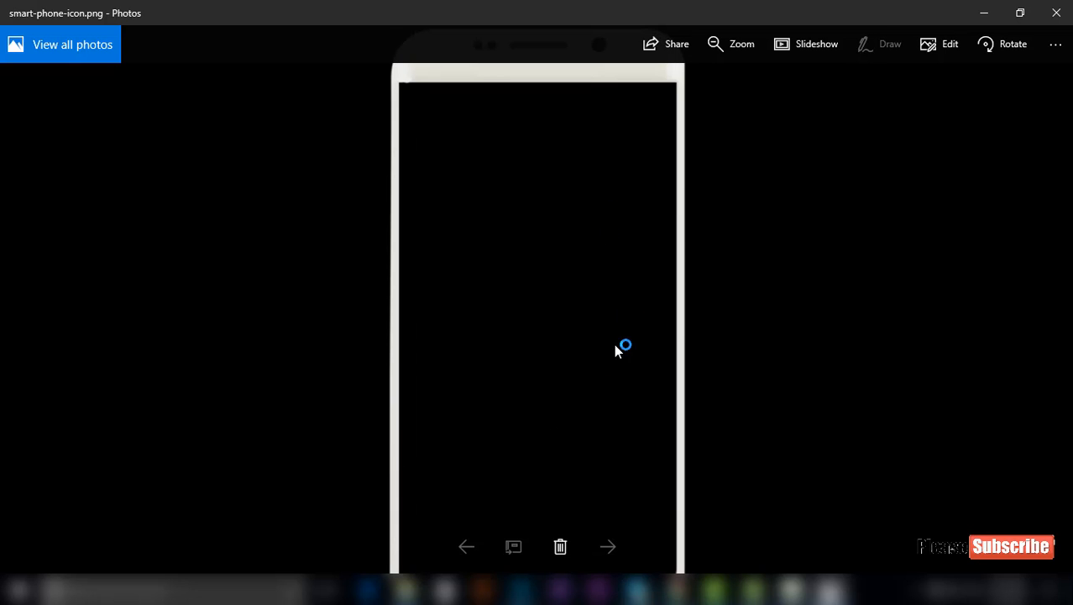
pyautogui.click(1057, 13)
# Preview the intro-bell-icon image once more and point out all the project files, ending on the bell button video.
pyautogui.click(593, 143)
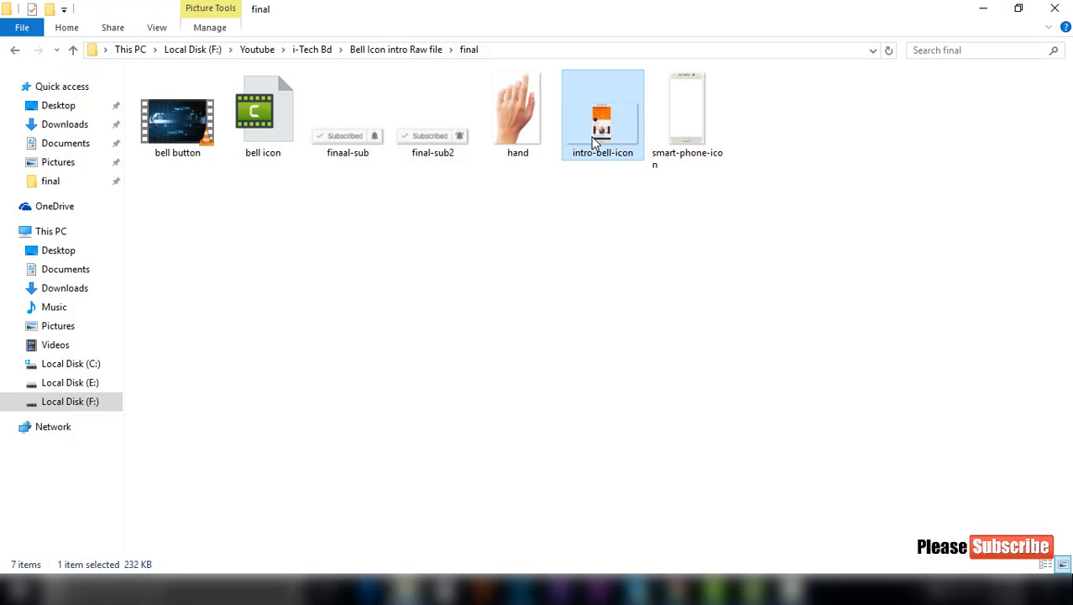
pyautogui.doubleClick(593, 143)
pyautogui.click(1056, 9)
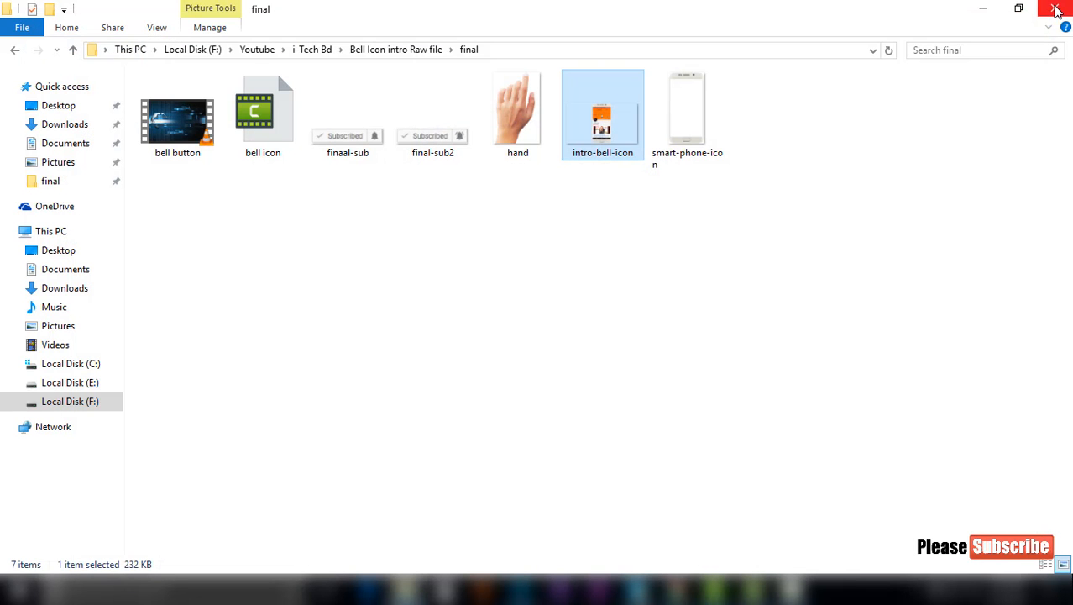
pyautogui.moveTo(181, 195); pyautogui.dragTo(768, 94)
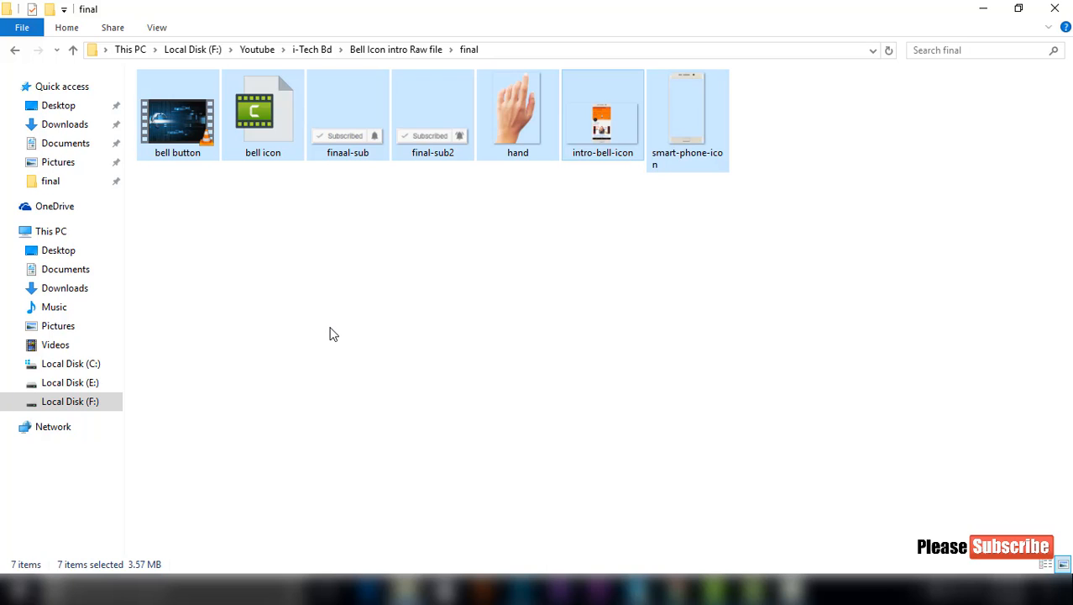
pyautogui.click(330, 334)
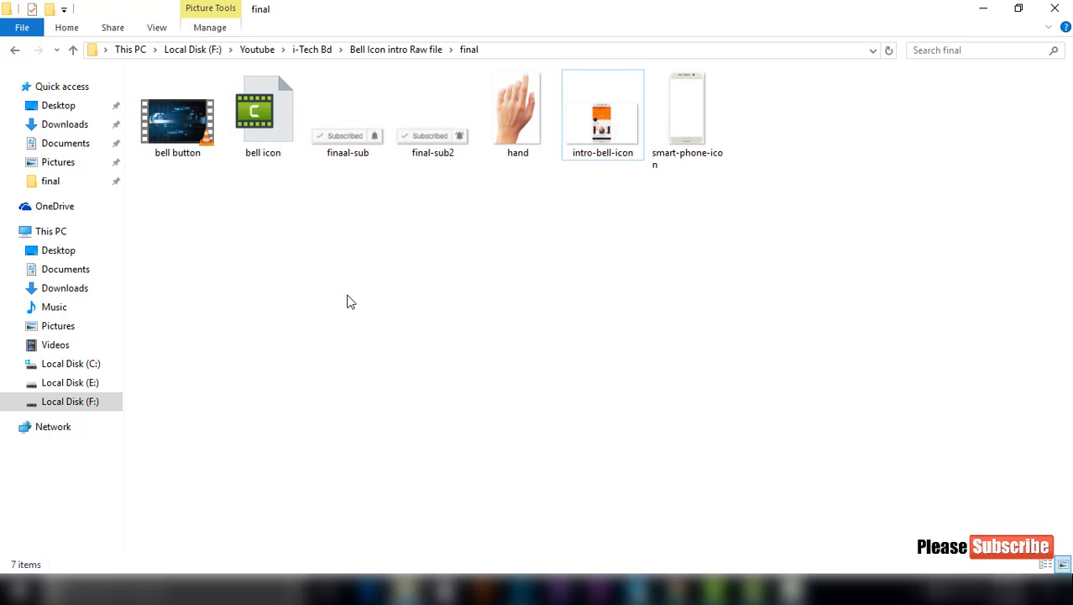
pyautogui.click(184, 143)
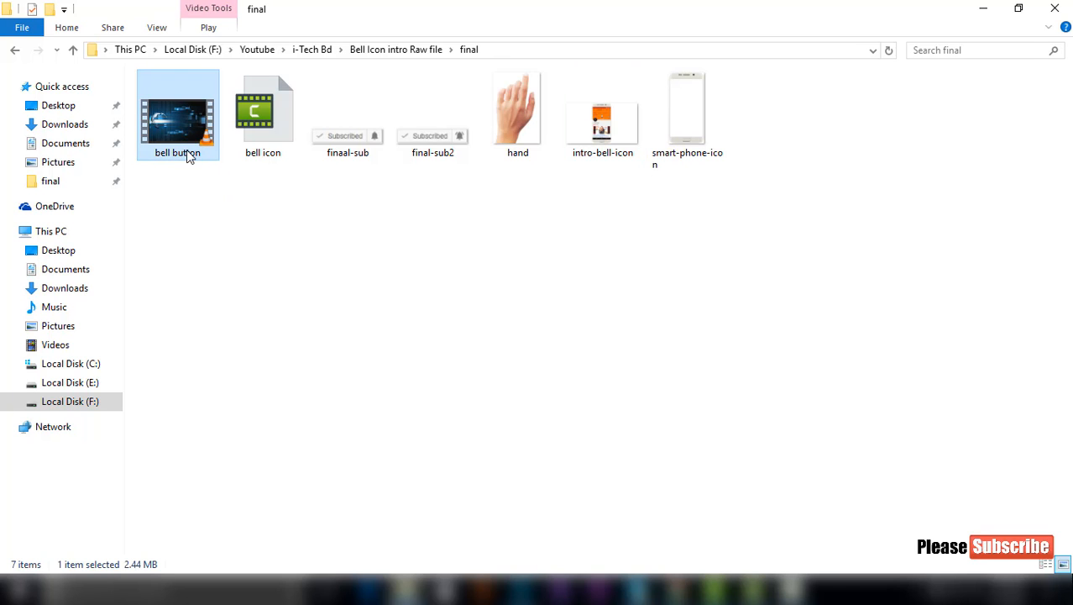
# Switch to Chrome and search YouTube for "copyright free videos clips".
pyautogui.click(676, 589)
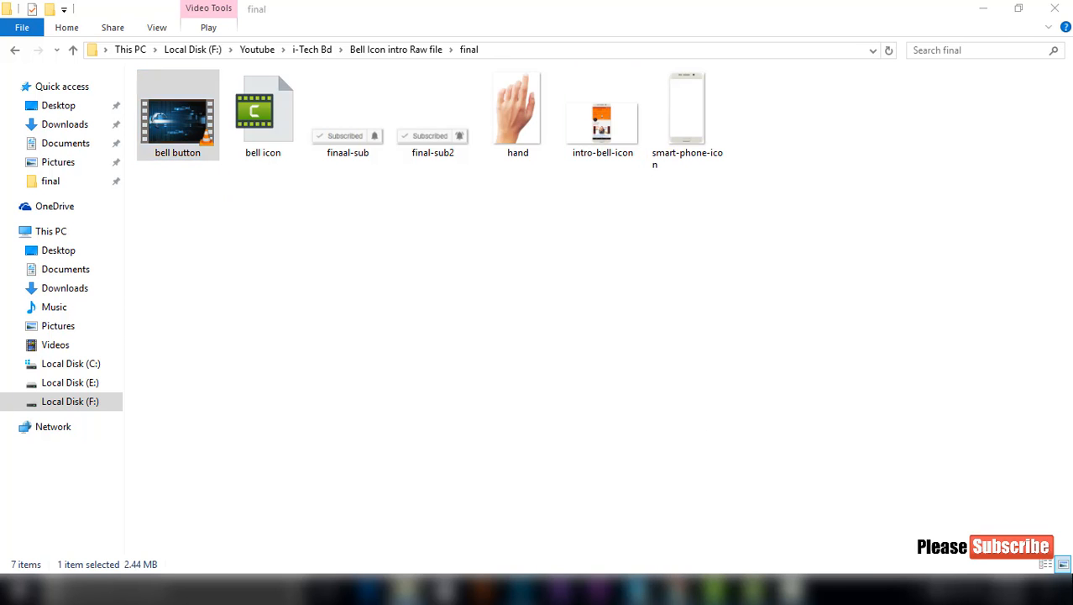
pyautogui.scroll(2, 290, 176)
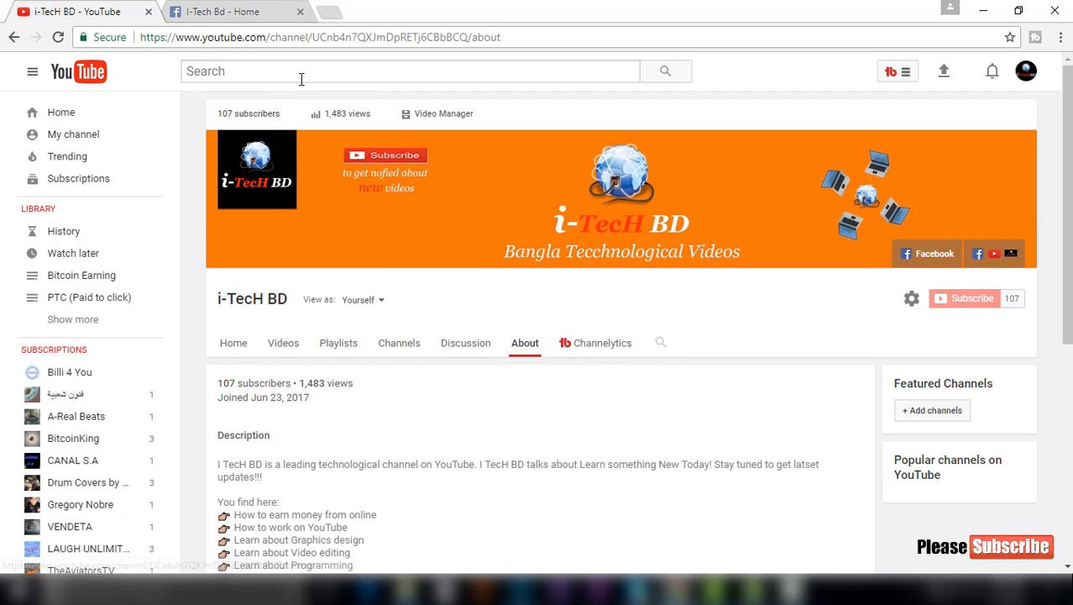
pyautogui.click(302, 73)
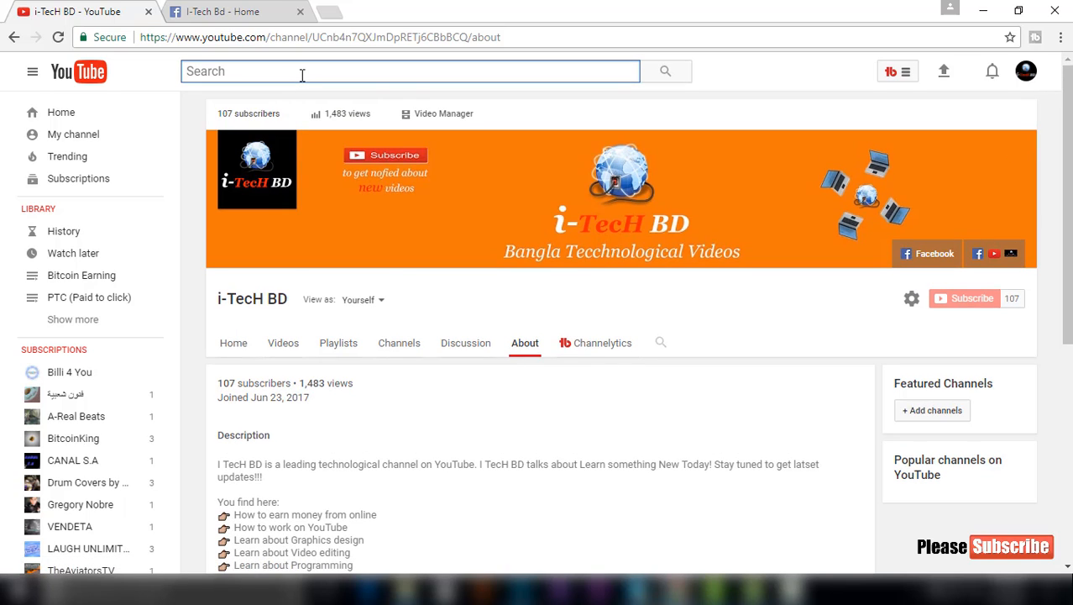
pyautogui.write('copyr')
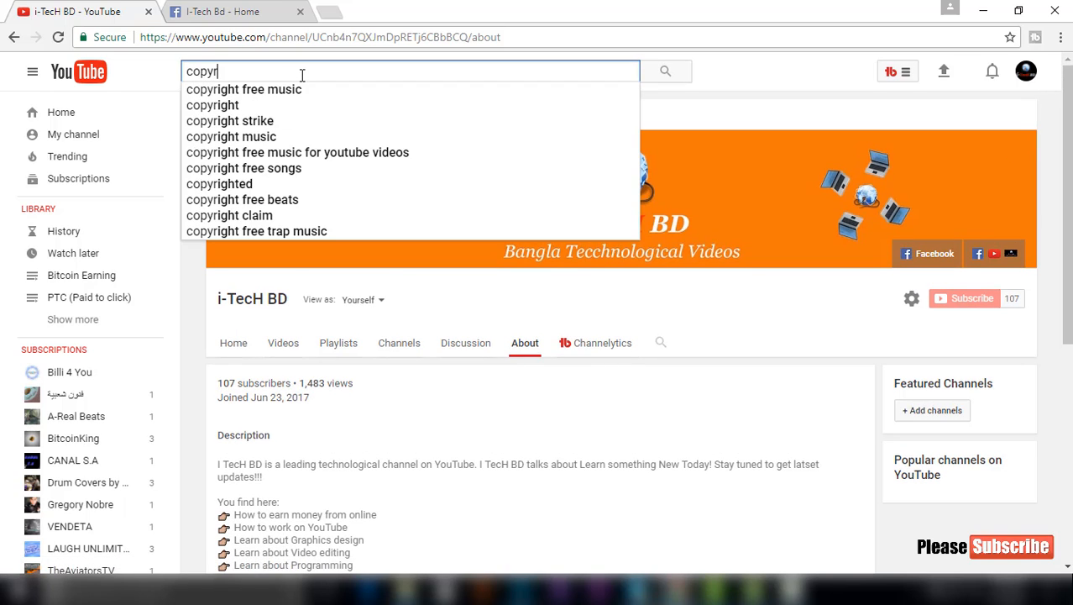
pyautogui.write('ight fr')
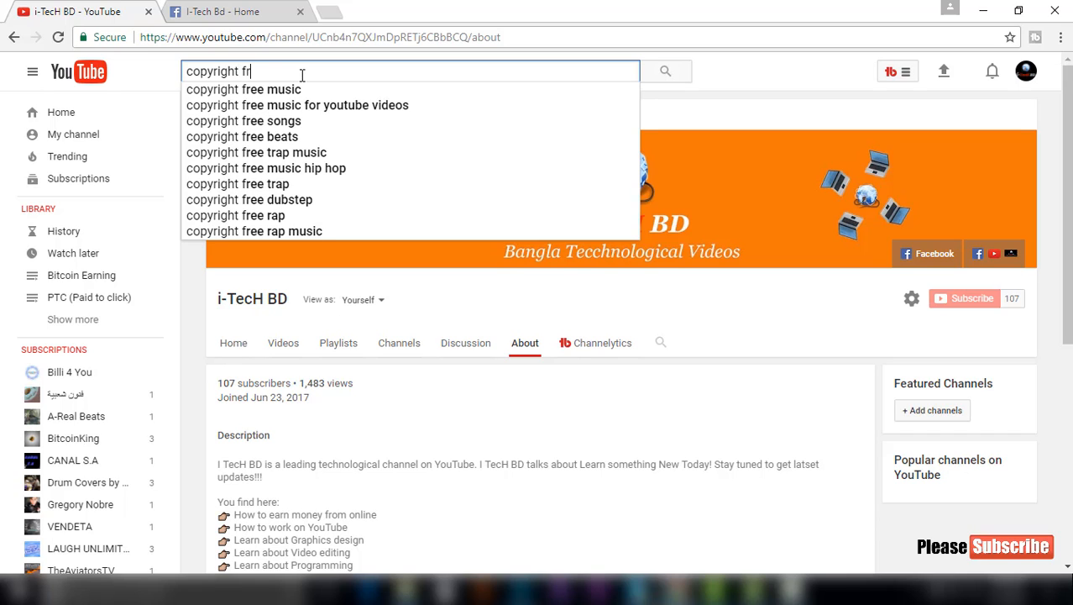
pyautogui.write('ee vi')
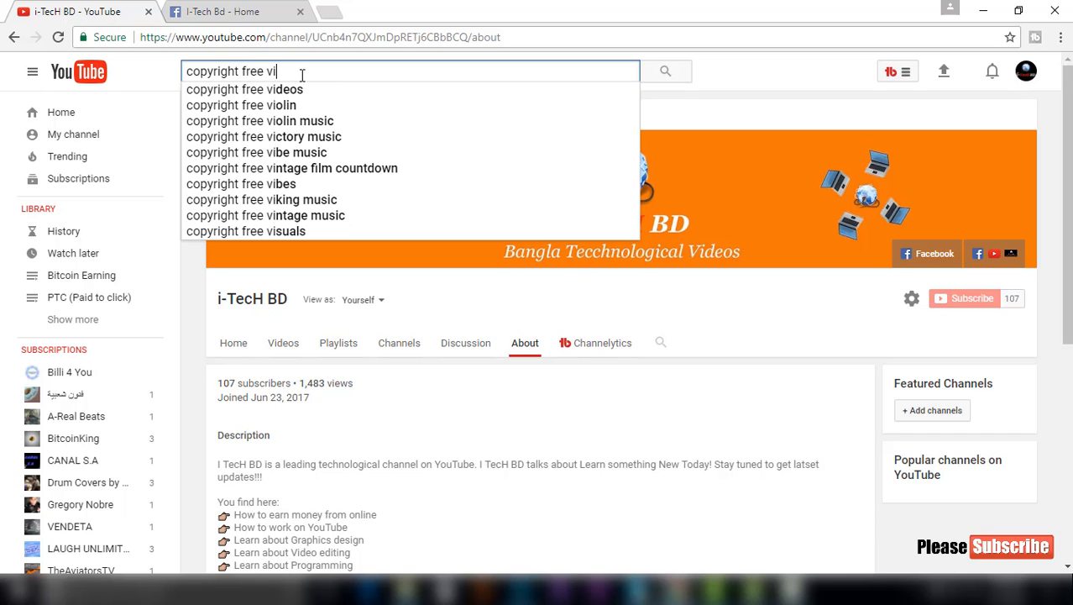
pyautogui.press('Down')
pyautogui.press('Down')
pyautogui.press('Down')
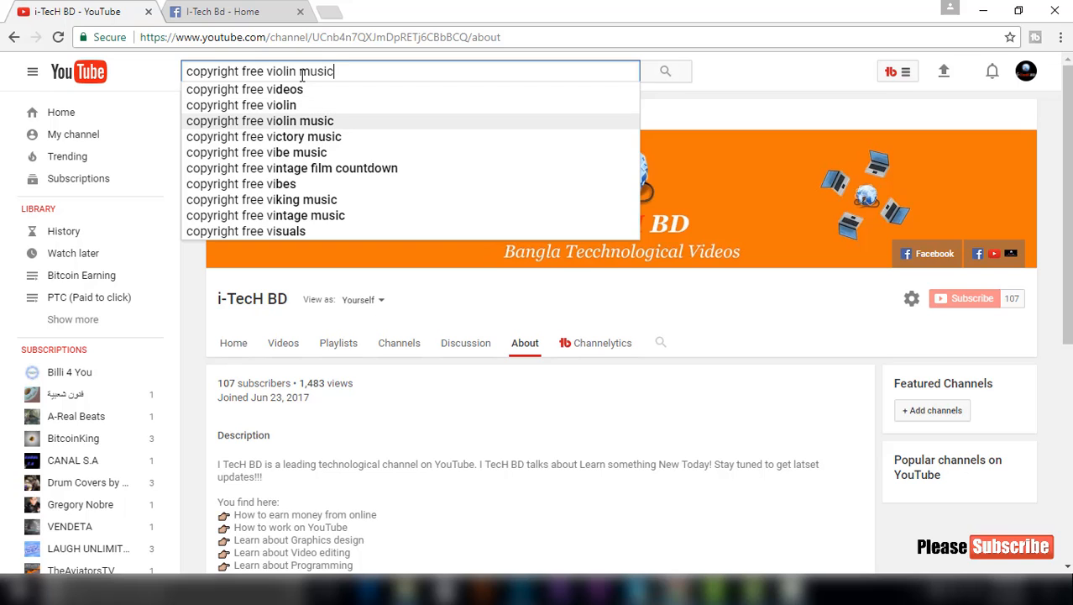
pyautogui.press('Up')
pyautogui.press('Up')
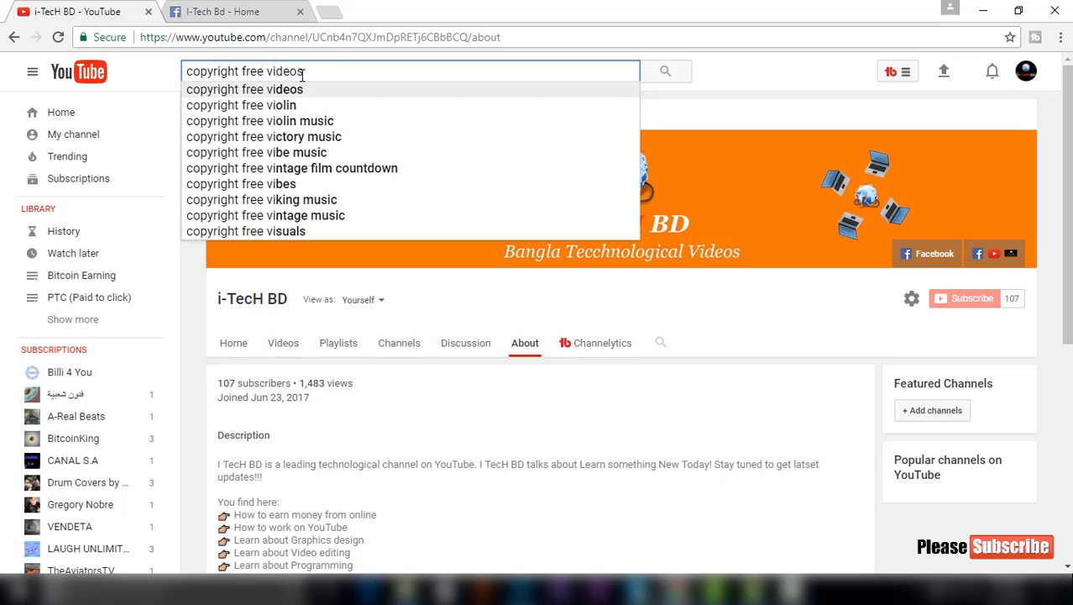
pyautogui.write('c')
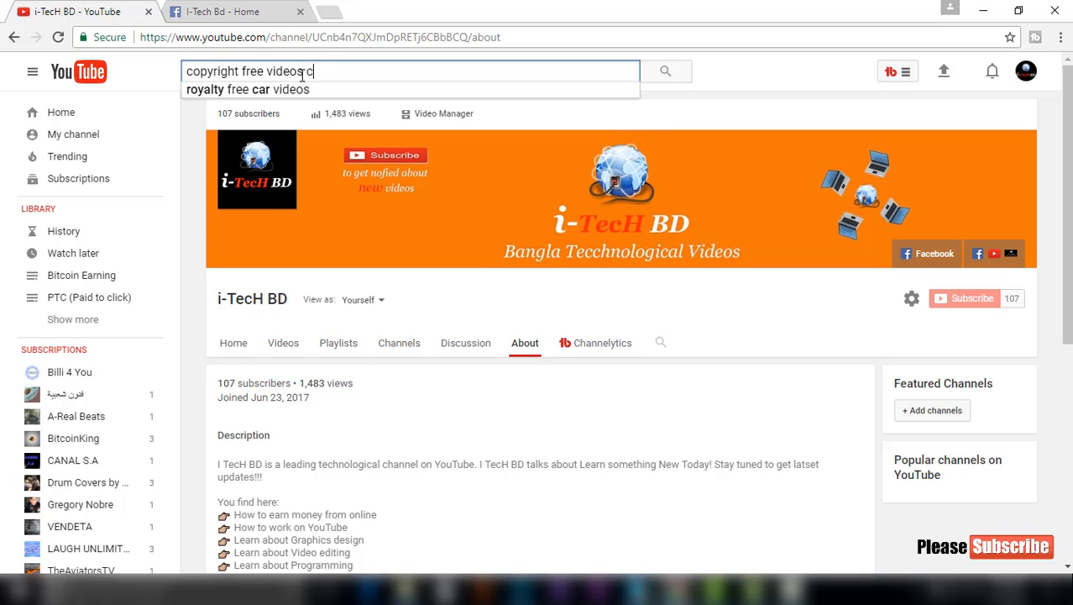
pyautogui.write('lips')
pyautogui.press('Return')
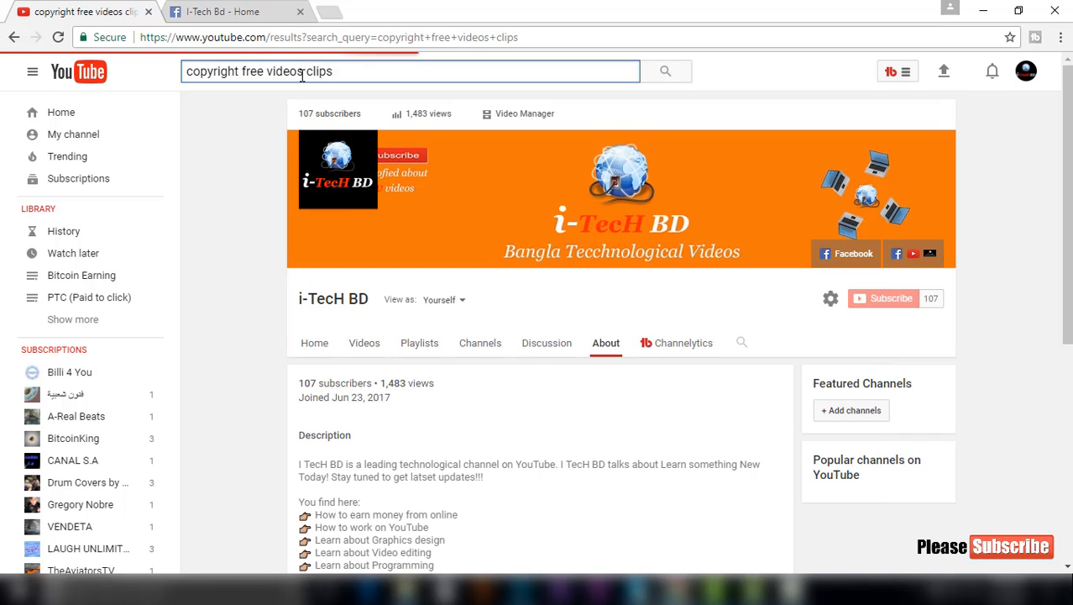
# Play the NO COPYRIGHT MOTION GRAPHICS playlist of HD video backgrounds from the results, muting and pausing its first video.
pyautogui.scroll(-3, 588, 313)
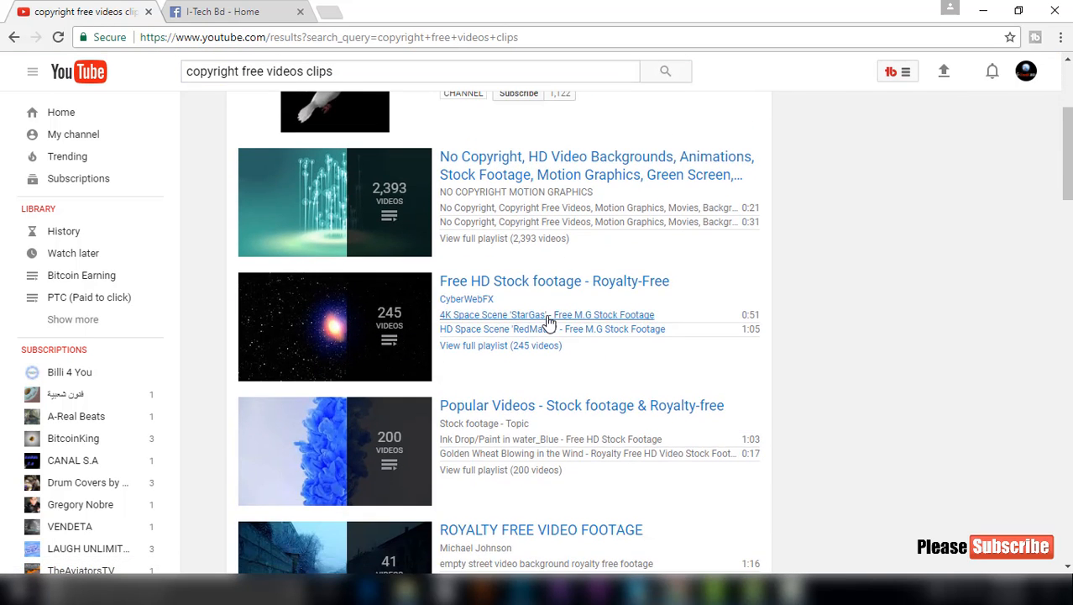
pyautogui.scroll(1, 550, 313)
pyautogui.moveTo(359, 280)
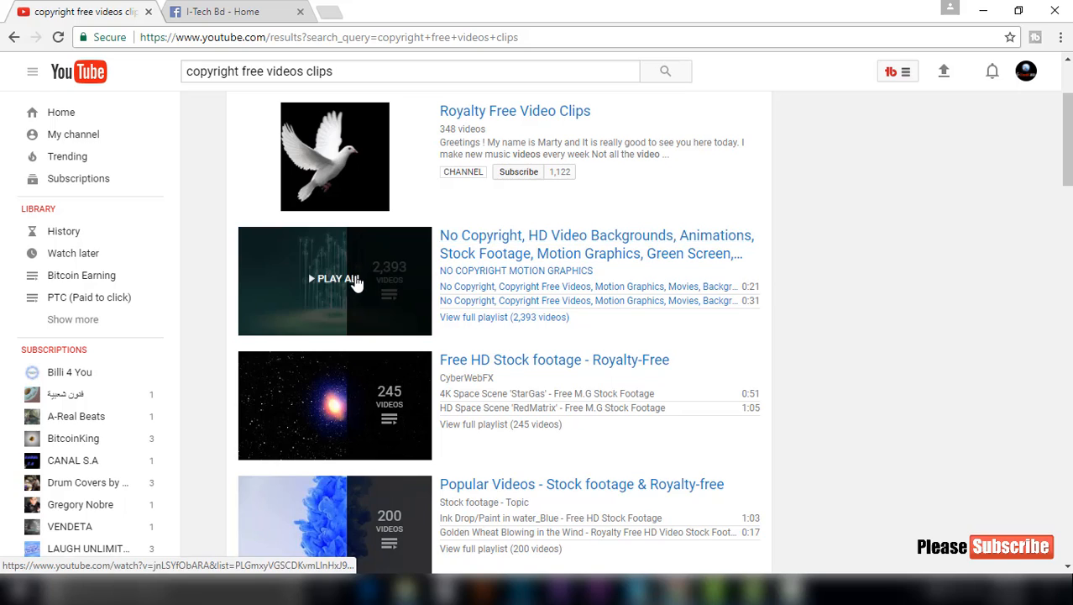
pyautogui.click(340, 281)
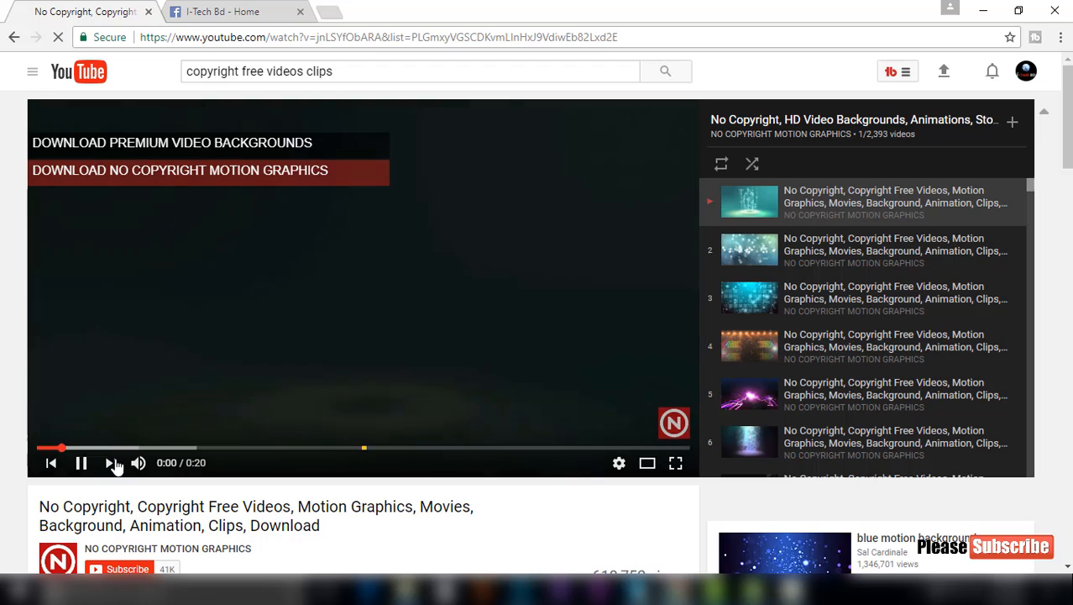
pyautogui.click(139, 465)
pyautogui.click(314, 310)
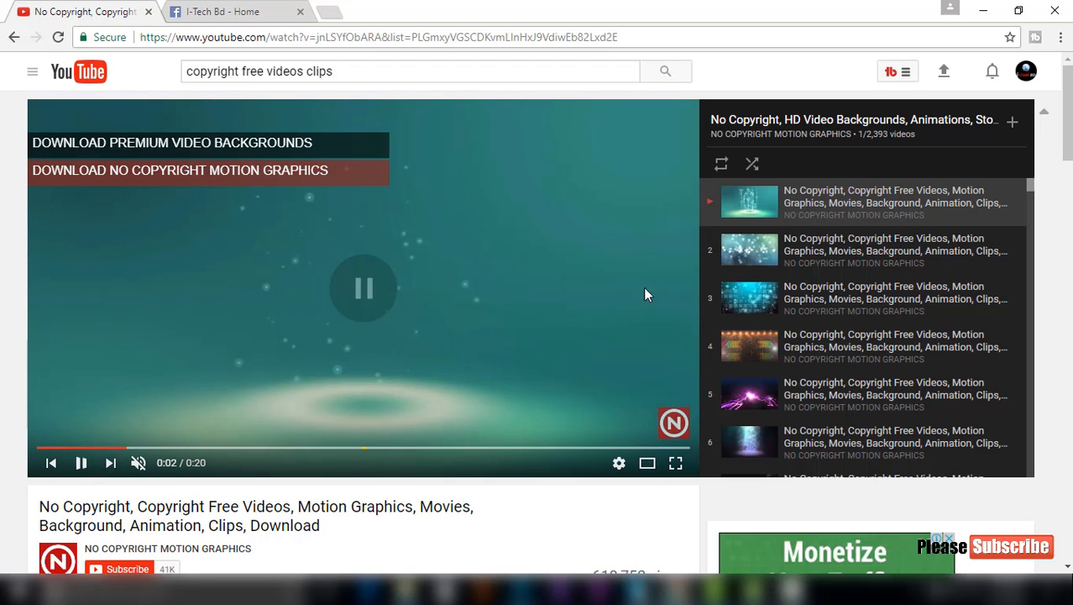
# Browse the NO COPYRIGHT MOTION GRAPHICS playlist and play the music-notes background, video 54, pausing it after a few seconds.
pyautogui.scroll(-1, 847, 275)
pyautogui.scroll(-13, 848, 286)
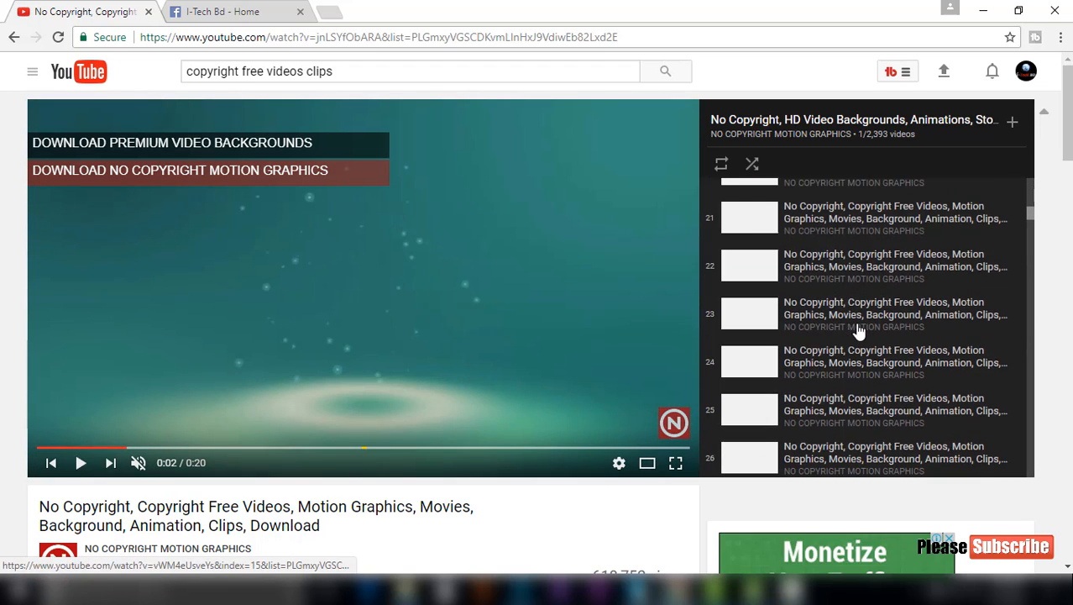
pyautogui.scroll(-13, 863, 334)
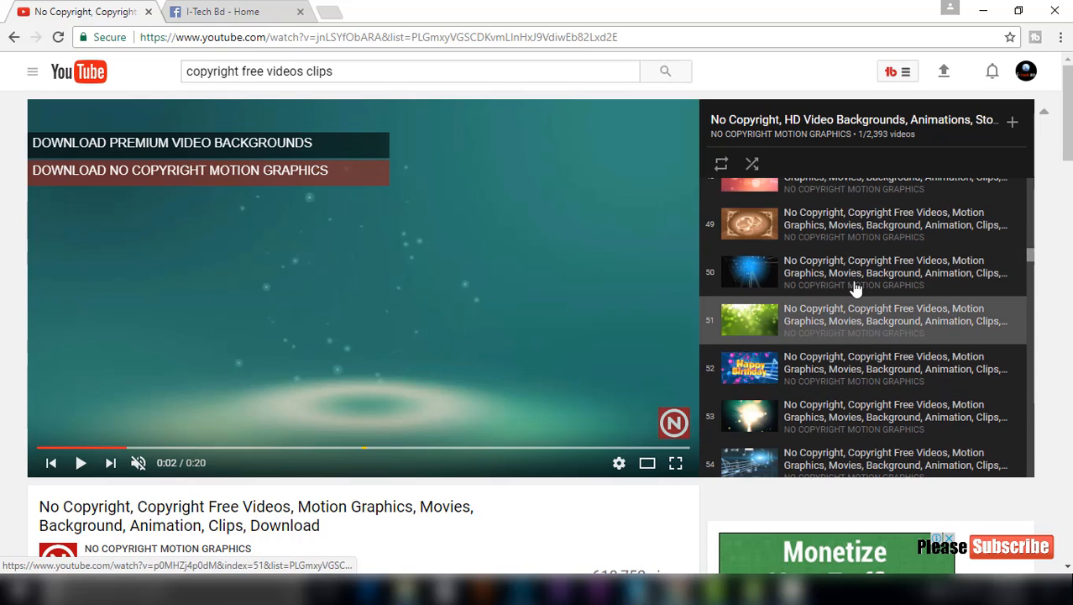
pyautogui.scroll(-2, 853, 340)
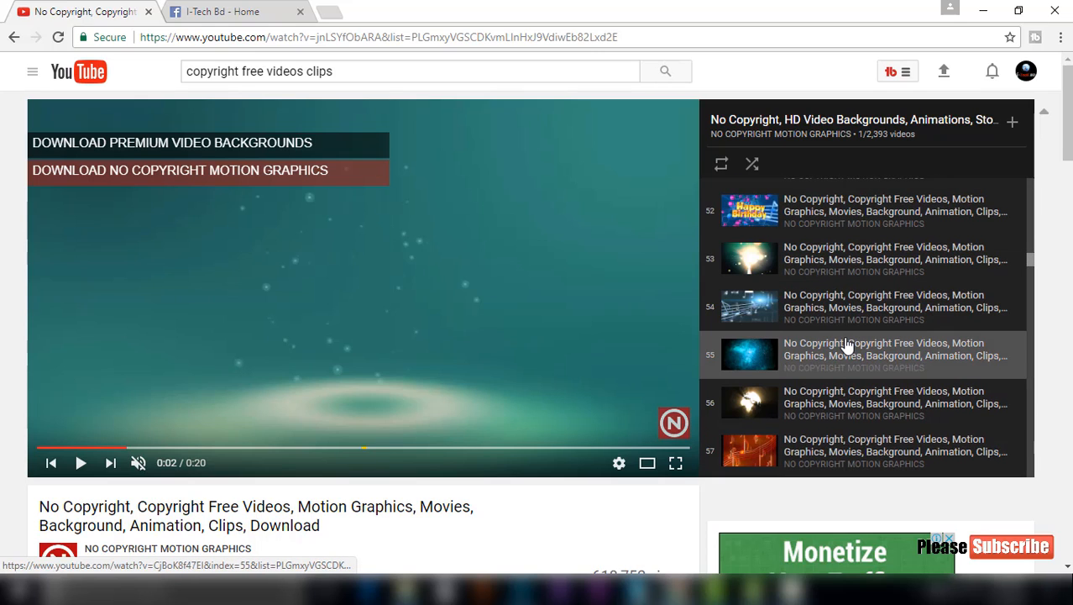
pyautogui.click(832, 317)
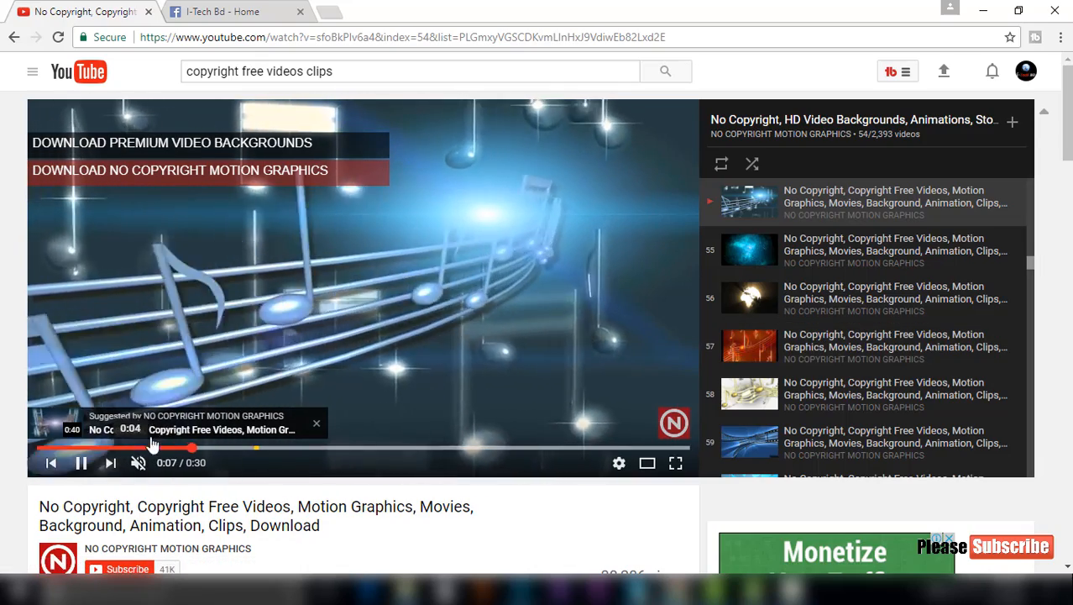
pyautogui.click(441, 275)
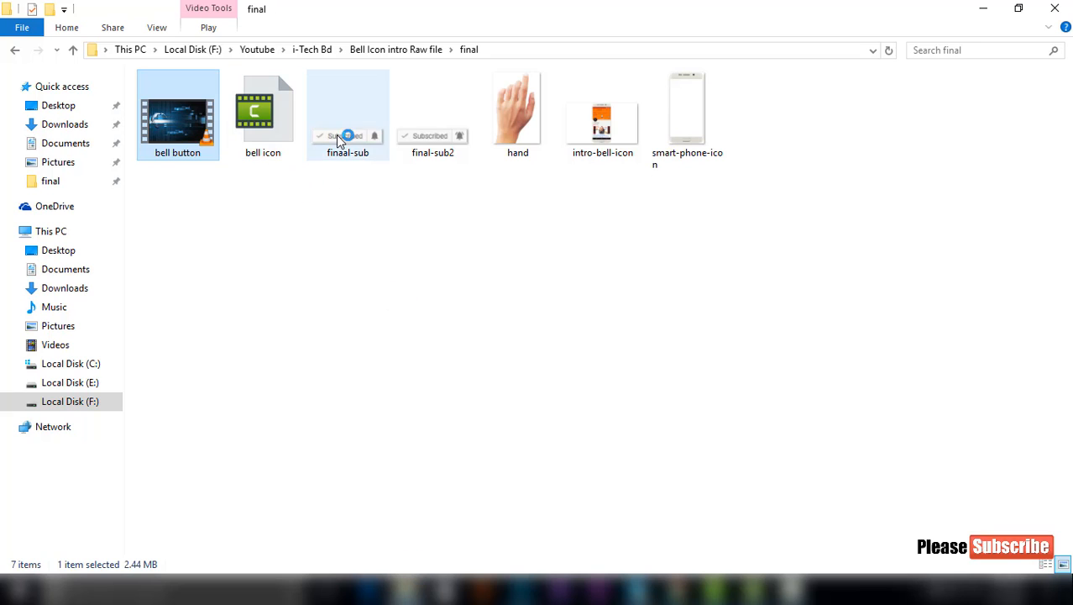
# Point out the finaal-sub image in the final folder, and open the signed-in account's own channel page on YouTube in Chrome.
pyautogui.click(346, 144)
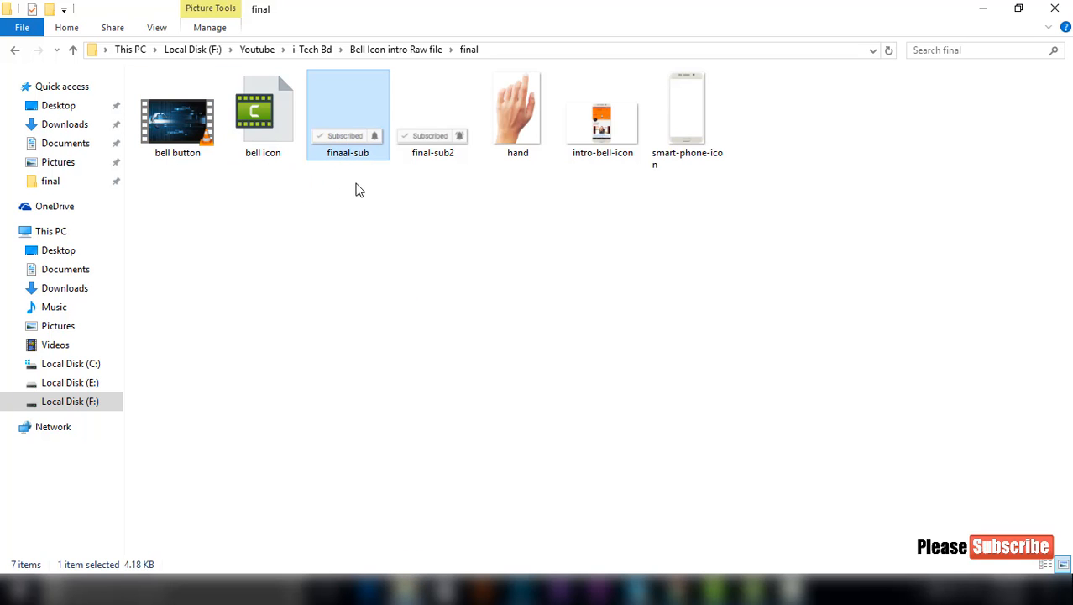
pyautogui.click(677, 588)
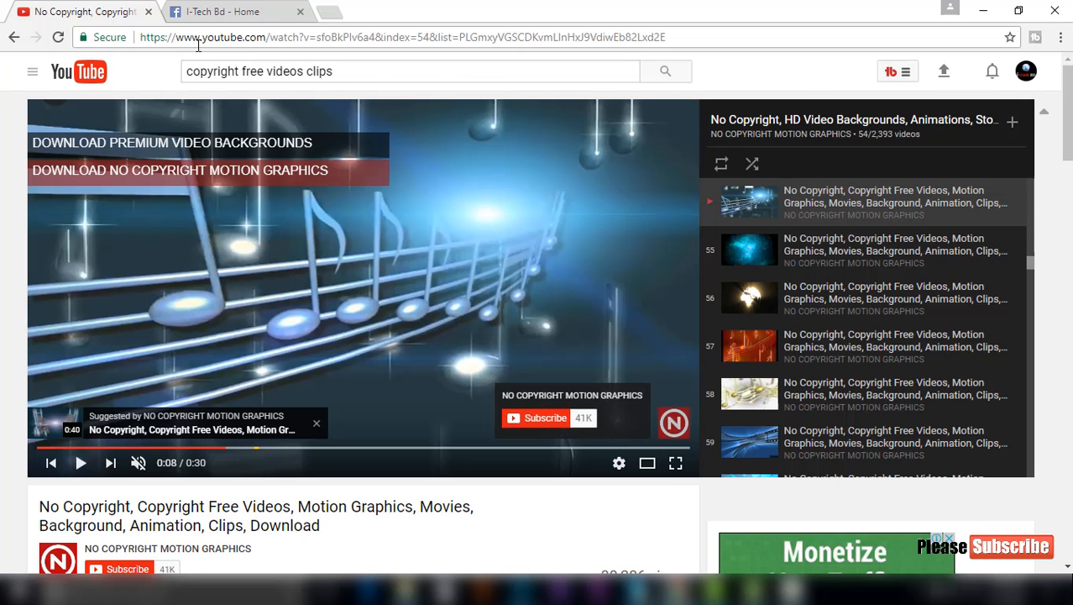
pyautogui.click(33, 75)
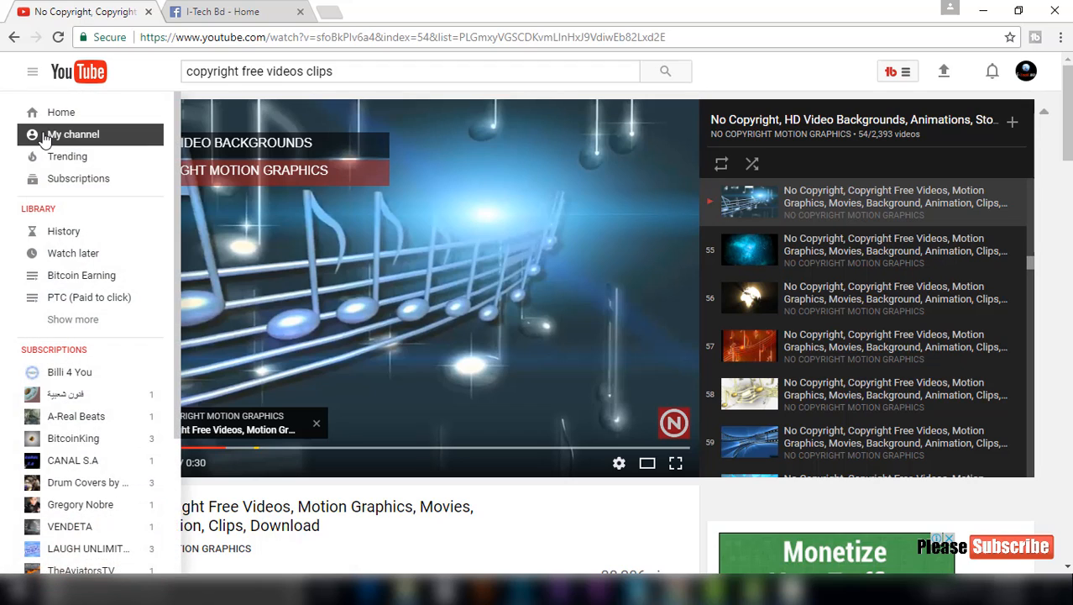
pyautogui.click(73, 135)
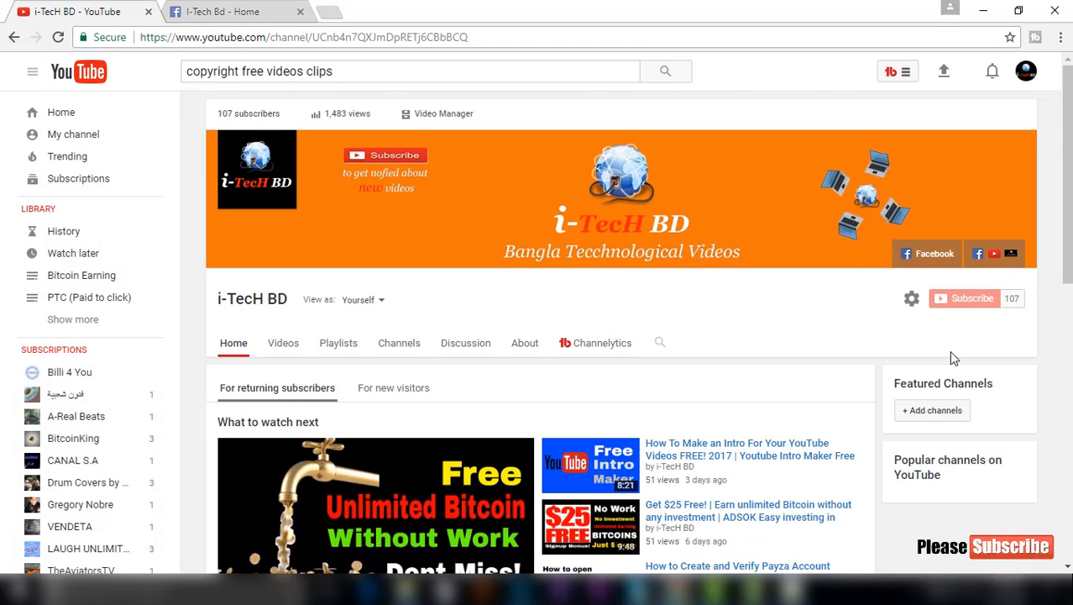
# Switch to another YouTube account and subscribe to the i-TecH BD channel, accepting publicly shared subscriptions.
pyautogui.click(1026, 71)
pyautogui.click(909, 225)
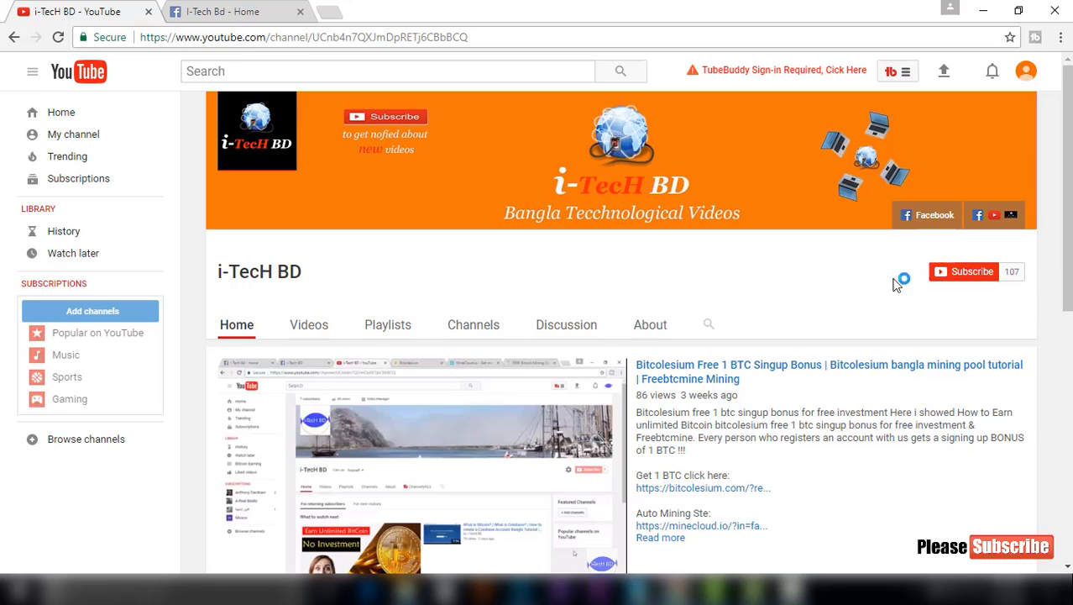
pyautogui.click(967, 277)
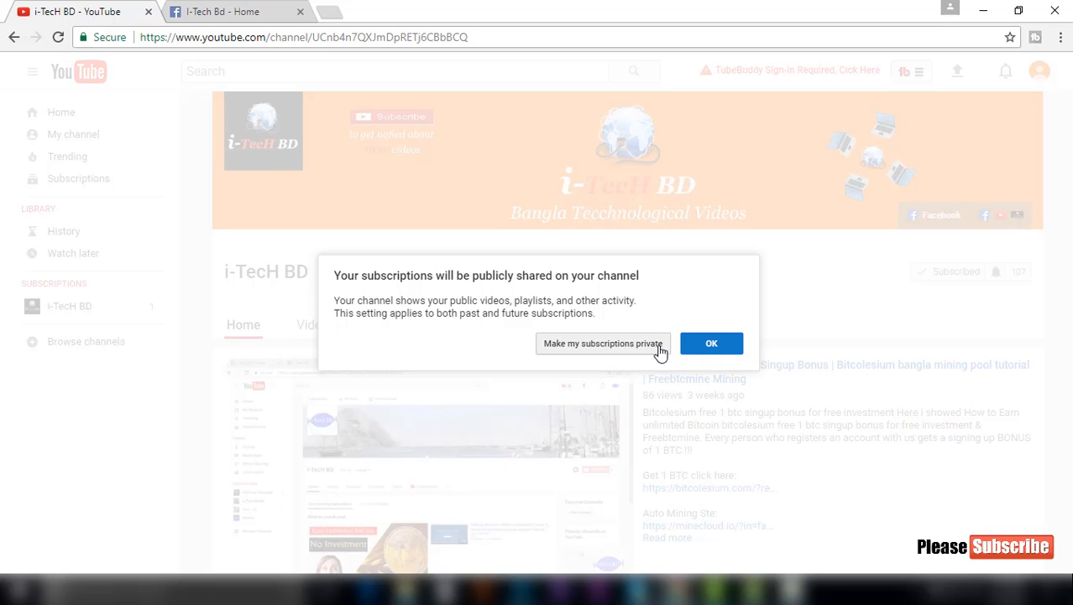
pyautogui.click(712, 346)
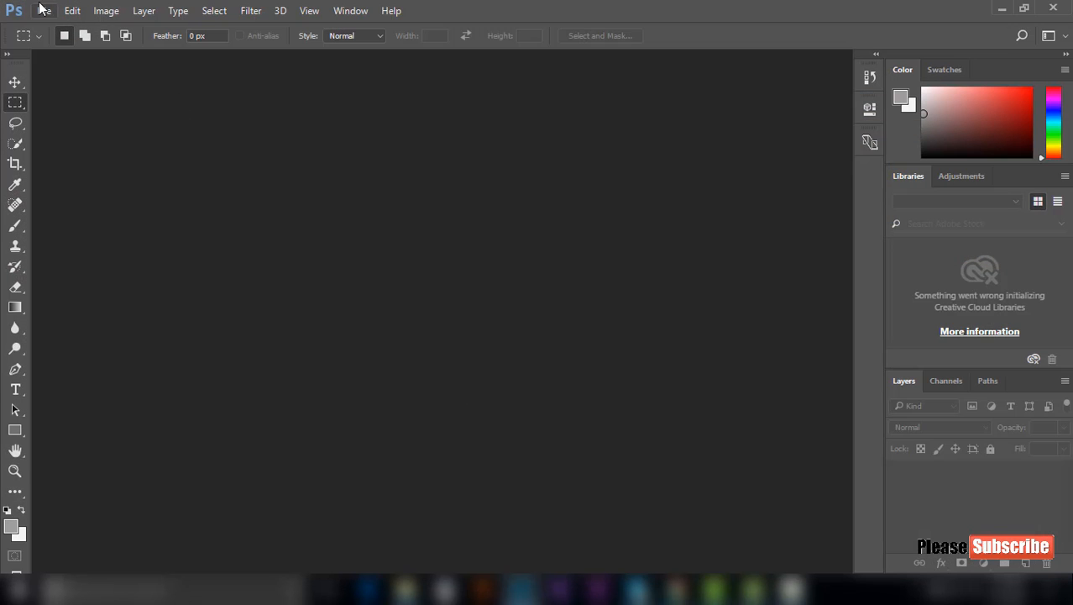
# In Photoshop, create a 1366 x 768 px document at 72 ppi and paste in the screenshot of the channel page.
pyautogui.click(42, 10)
pyautogui.click(40, 28)
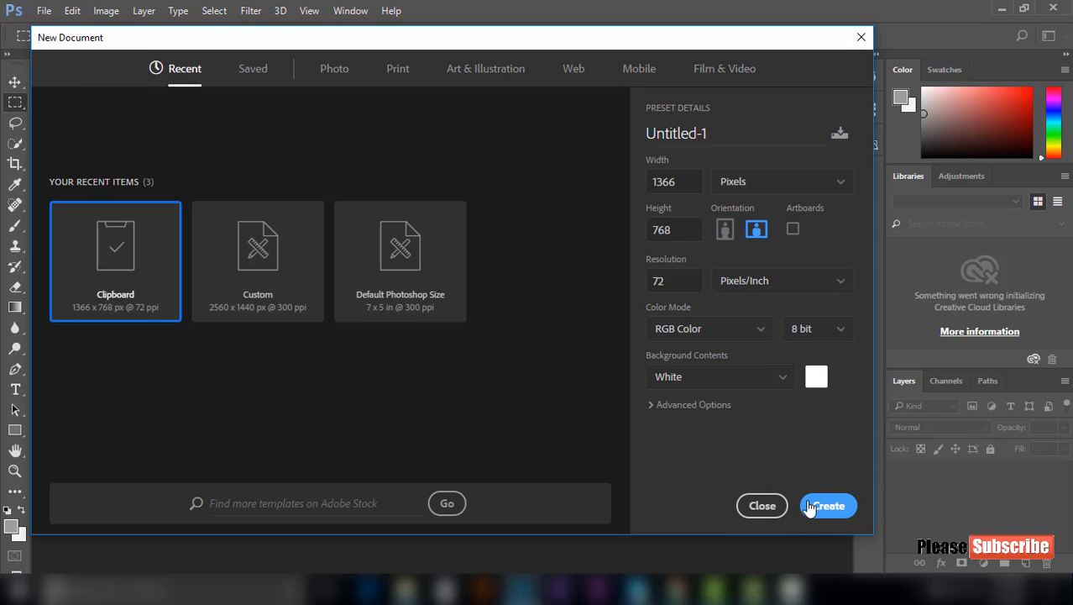
pyautogui.click(756, 504)
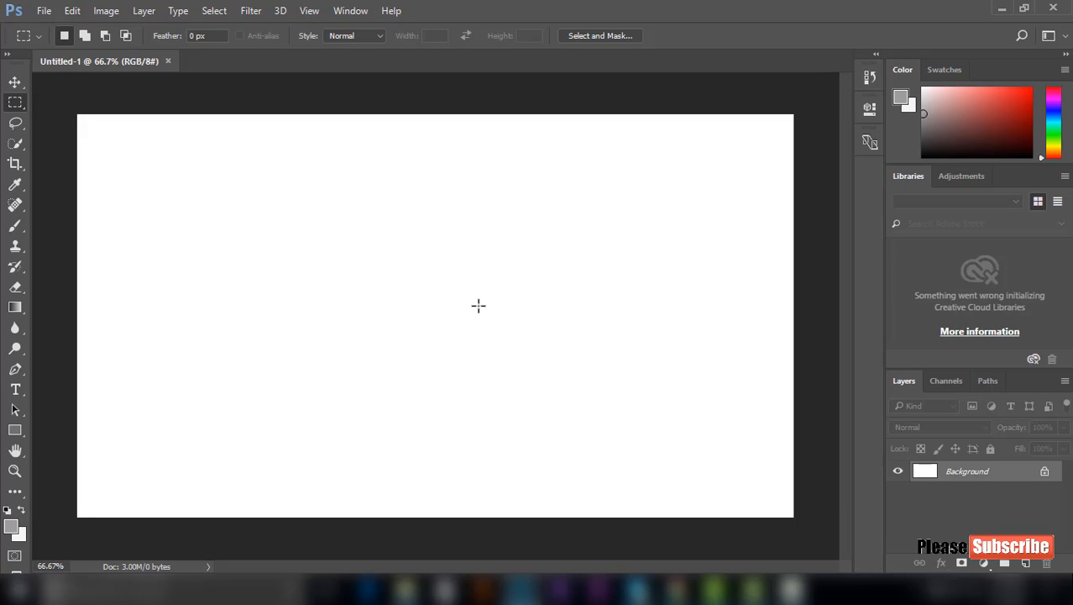
pyautogui.hotkey('ctrl', 'shift', 'alt', 'n')
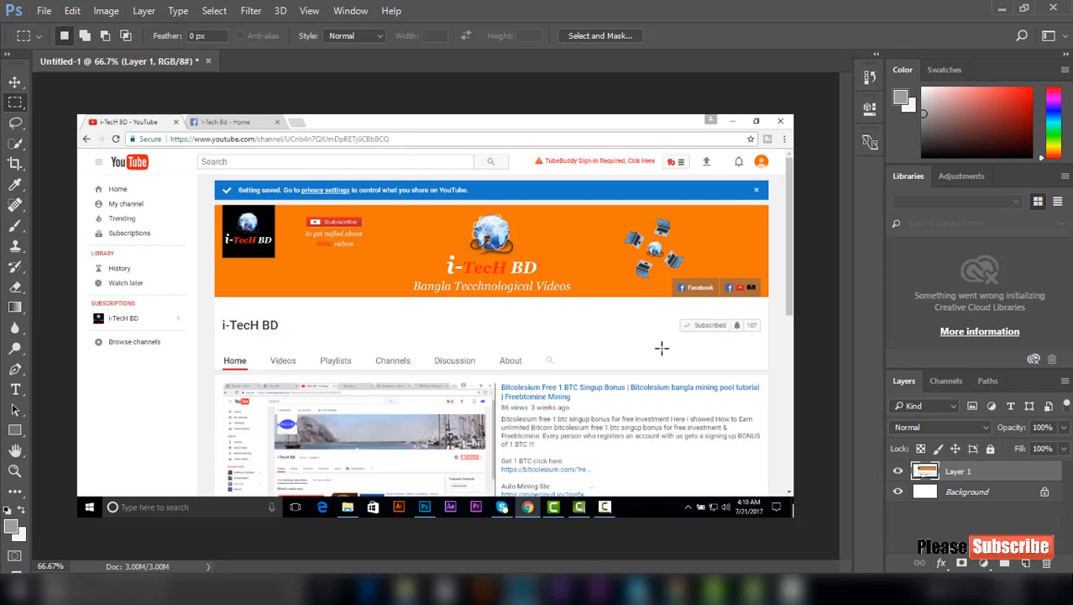
# Crop the screenshot to a rectangular marquee around the Subscribed button and bell icon, excluding the subscriber count, and deselect.
pyautogui.moveTo(721, 357); pyautogui.dragTo(798, 391)
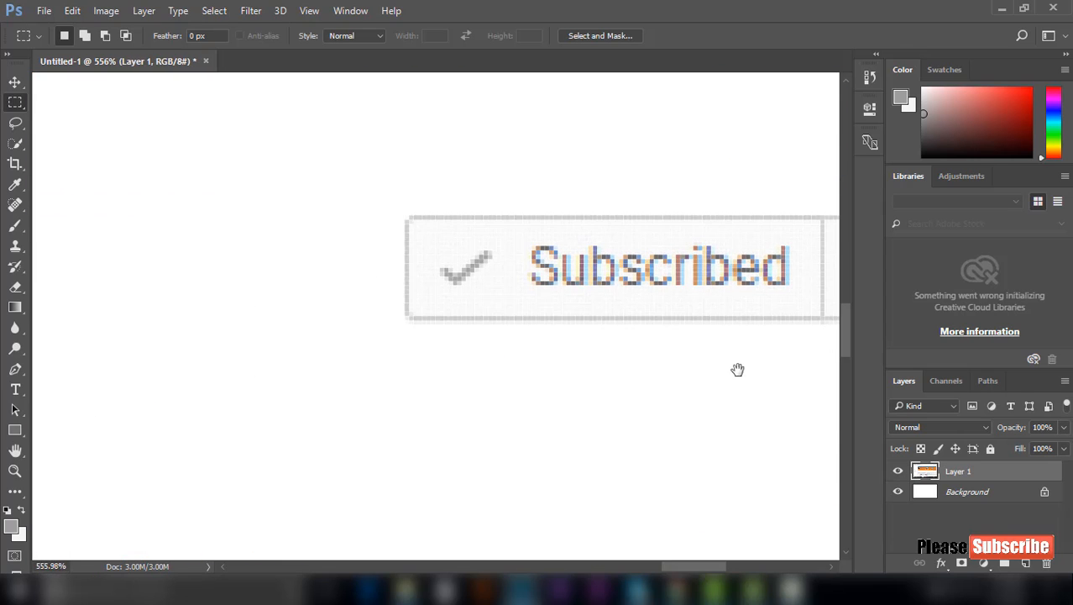
pyautogui.moveTo(738, 370); pyautogui.dragTo(561, 388)
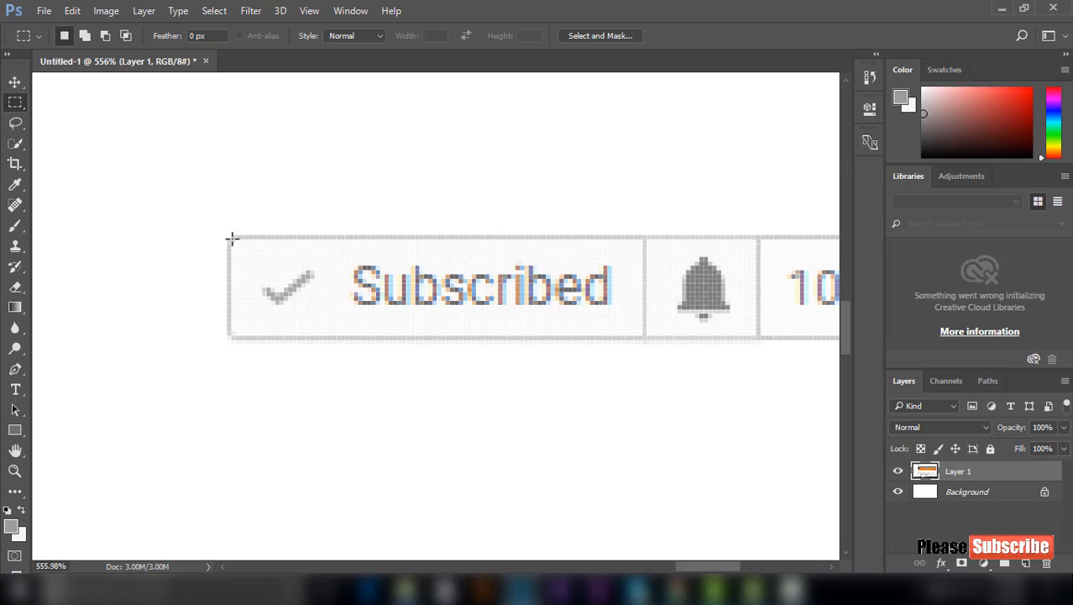
pyautogui.moveTo(426, 302); pyautogui.dragTo(304, 284)
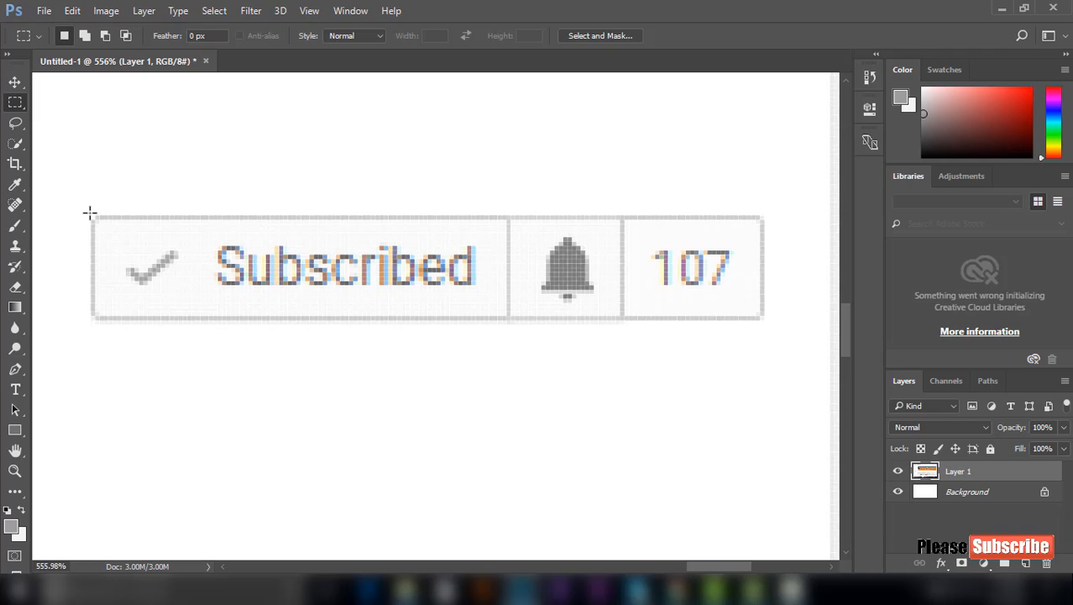
pyautogui.moveTo(88, 214); pyautogui.dragTo(625, 322)
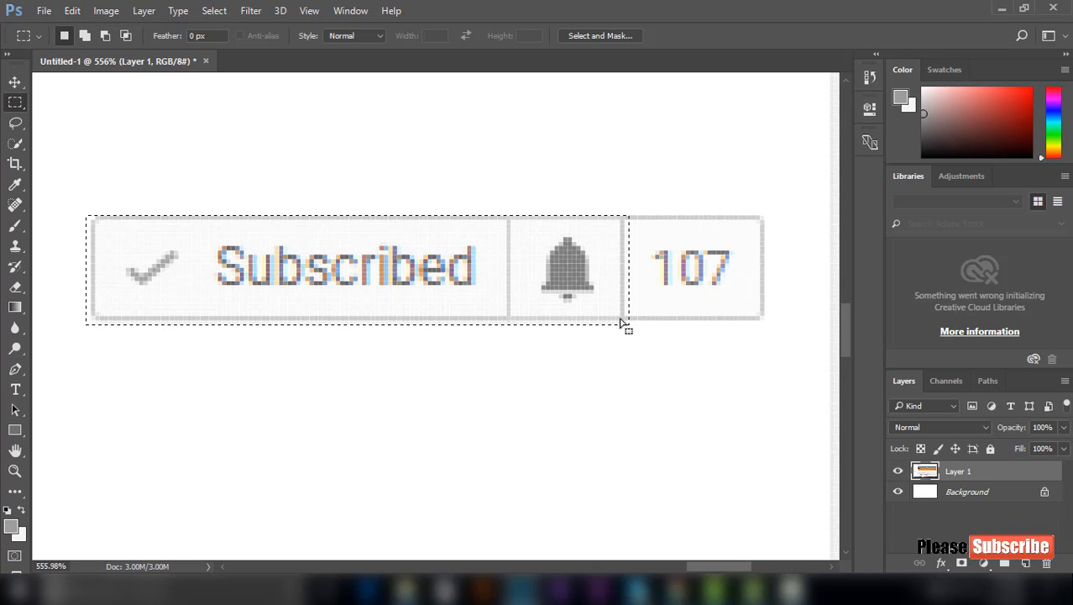
pyautogui.press('Up')
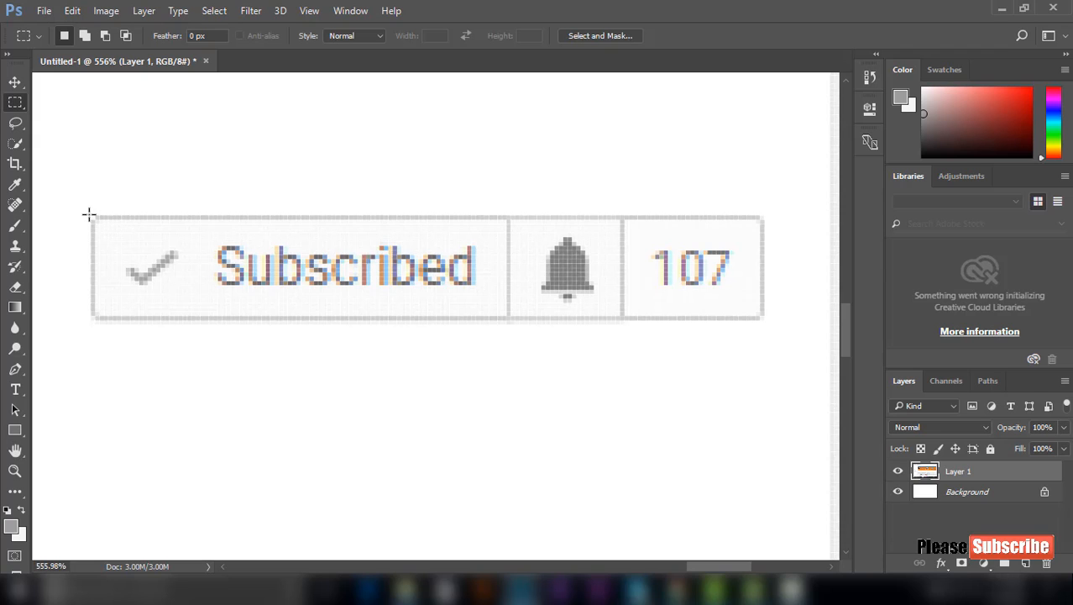
pyautogui.moveTo(87, 214); pyautogui.dragTo(628, 324)
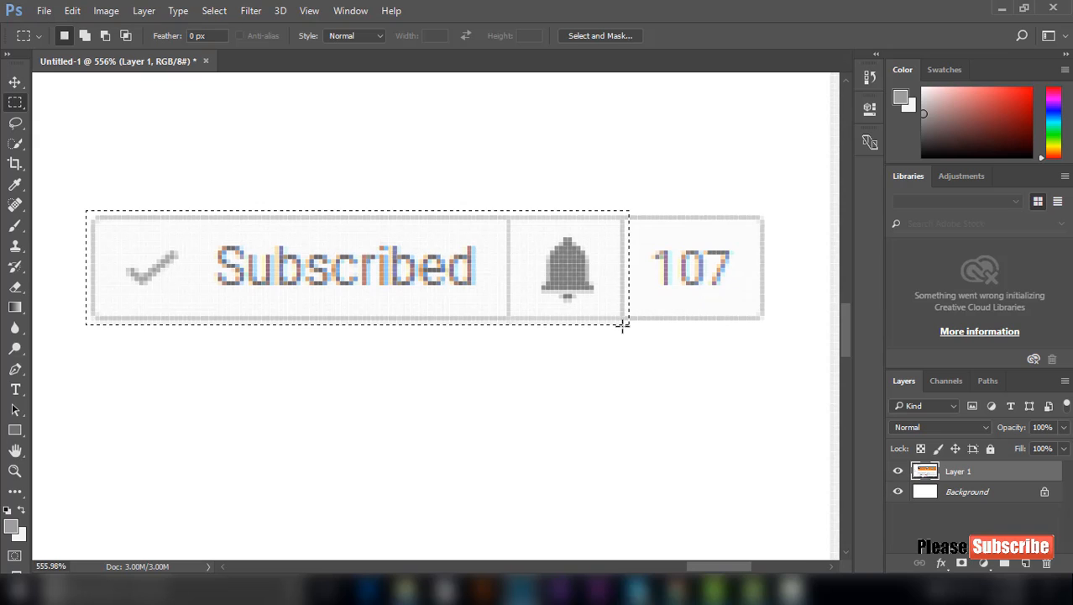
pyautogui.click(108, 10)
pyautogui.click(251, 165)
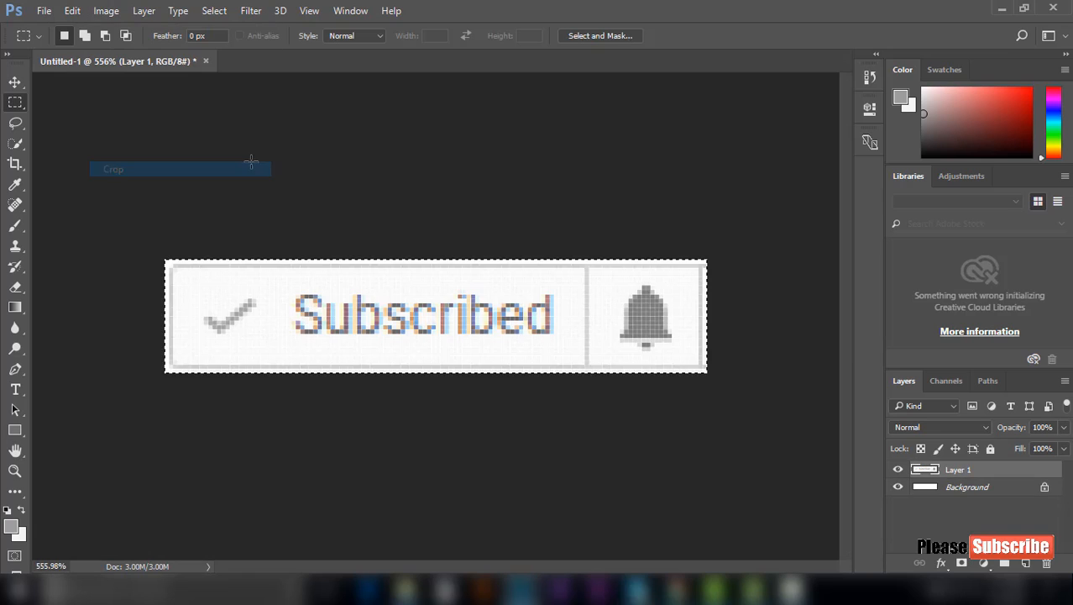
pyautogui.hotkey('ctrl', 'd')
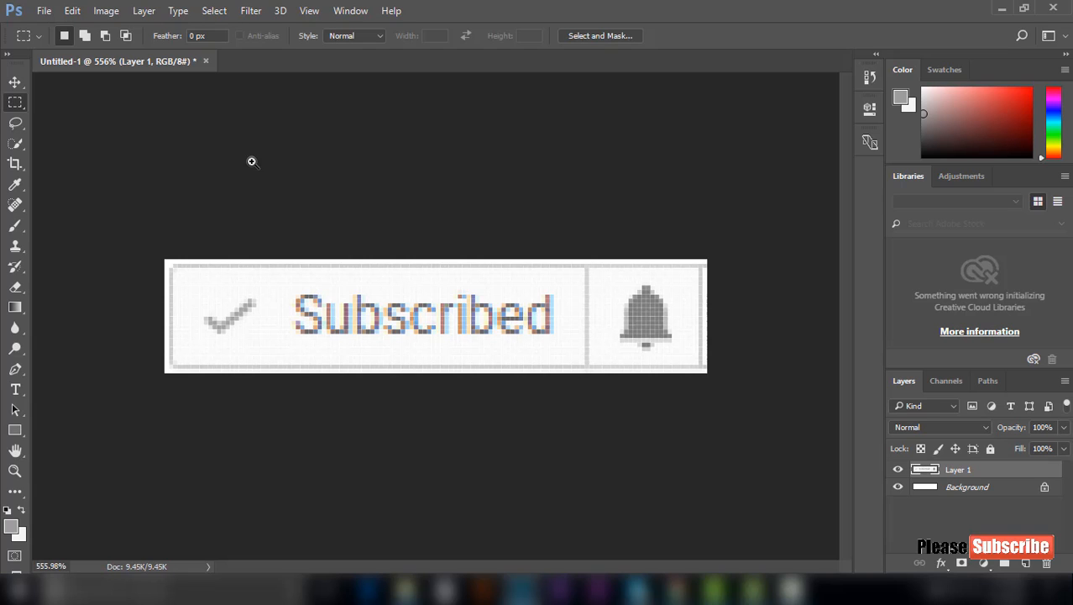
pyautogui.moveTo(415, 321); pyautogui.dragTo(368, 270)
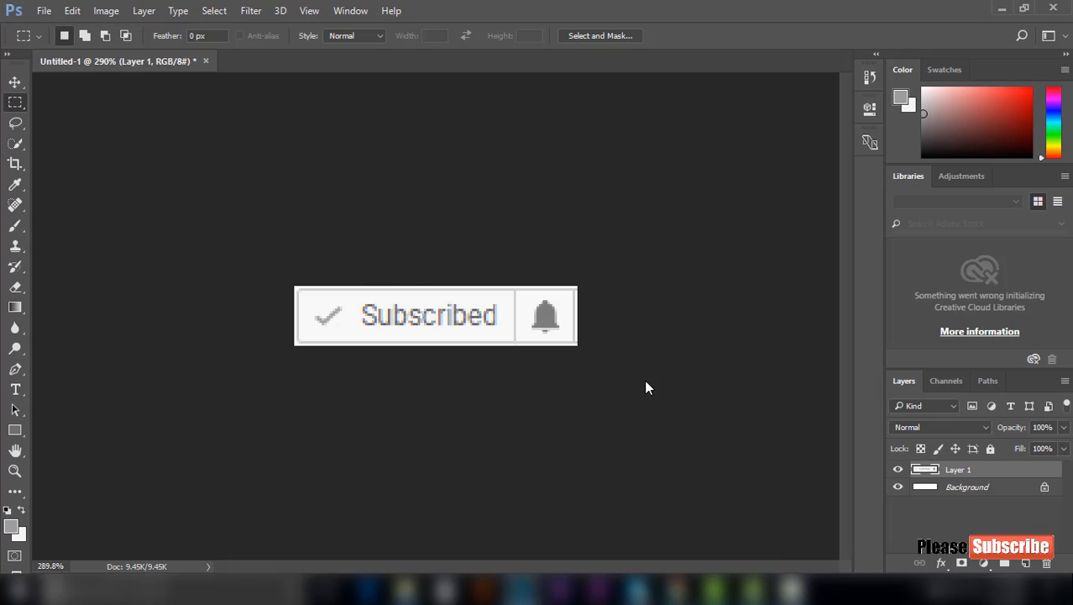
# Review the Save for Web settings for a PNG-24 export without saving, and preview the final-sub2 image from the final folder.
pyautogui.hotkey('ctrl', 'alt', 'shift', 's')
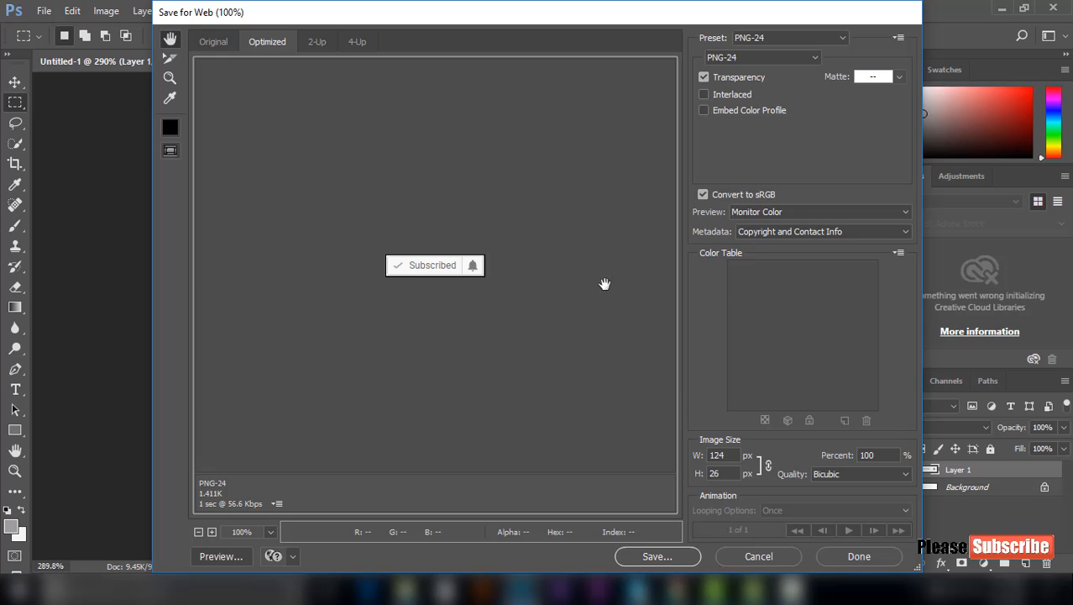
pyautogui.click(758, 557)
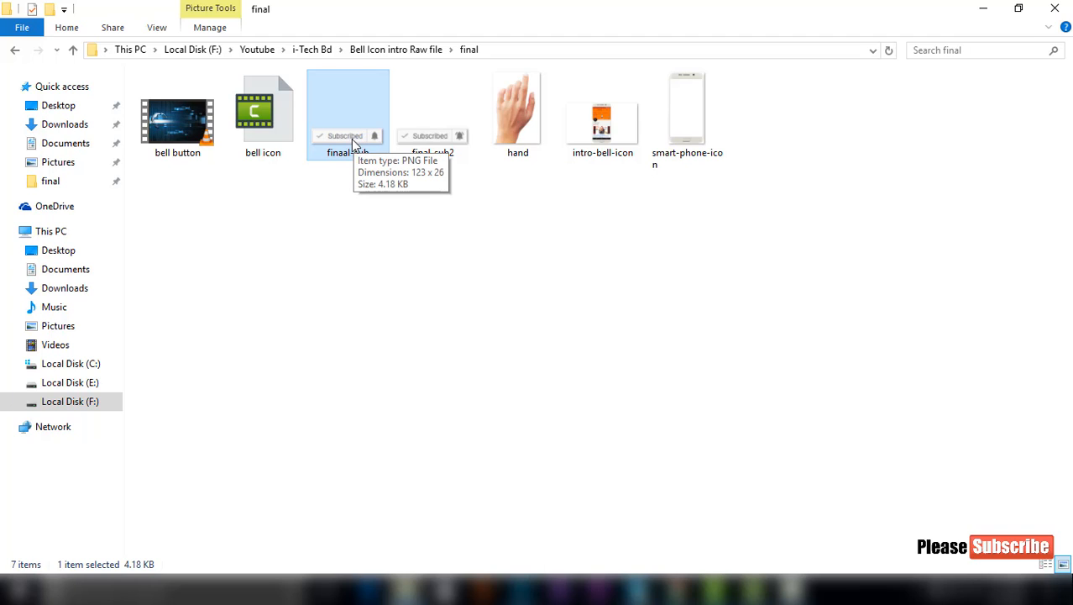
pyautogui.doubleClick(446, 121)
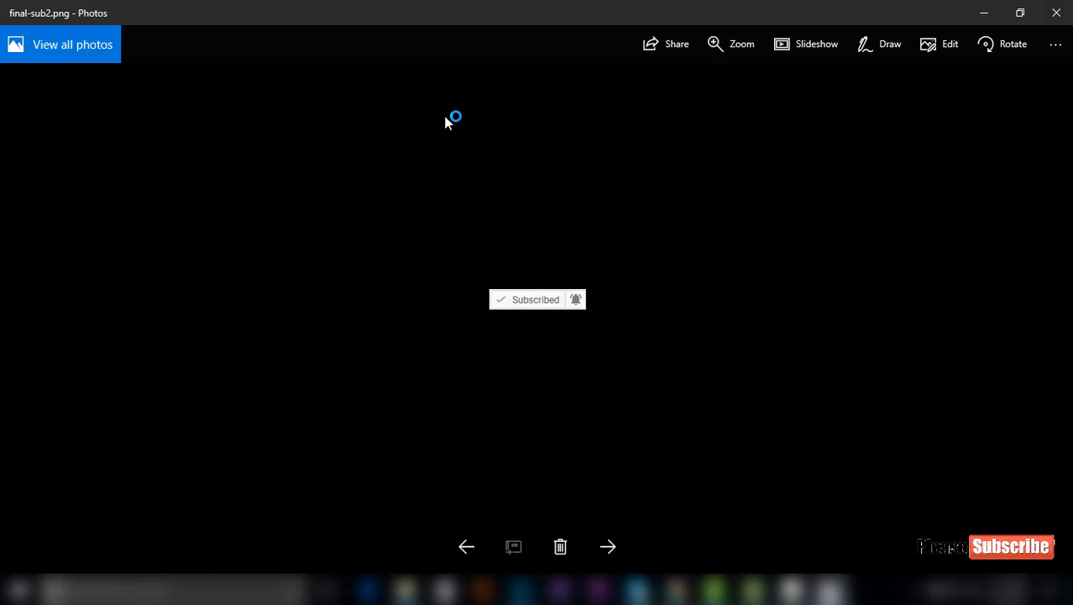
pyautogui.click(1057, 12)
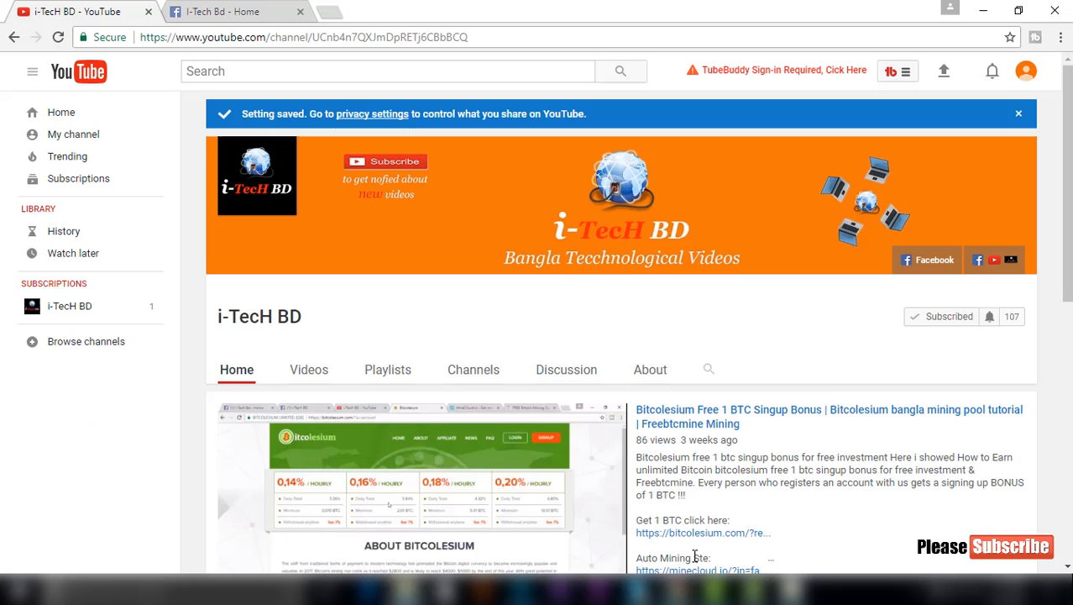
# Open the bell notification settings of the i-TecH BD channel in Chrome and save them.
pyautogui.click(990, 319)
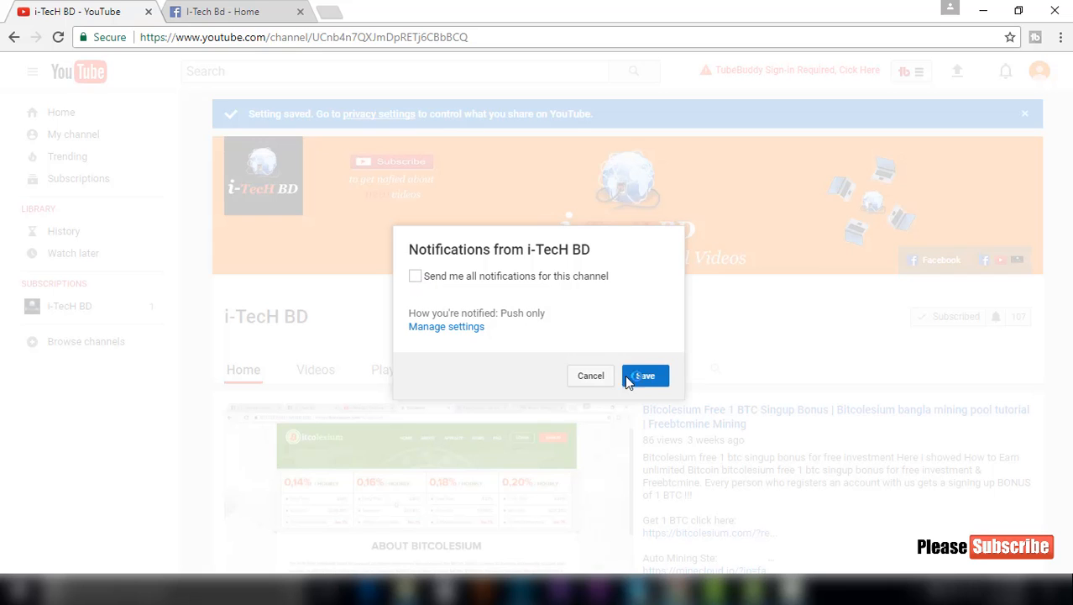
pyautogui.click(643, 377)
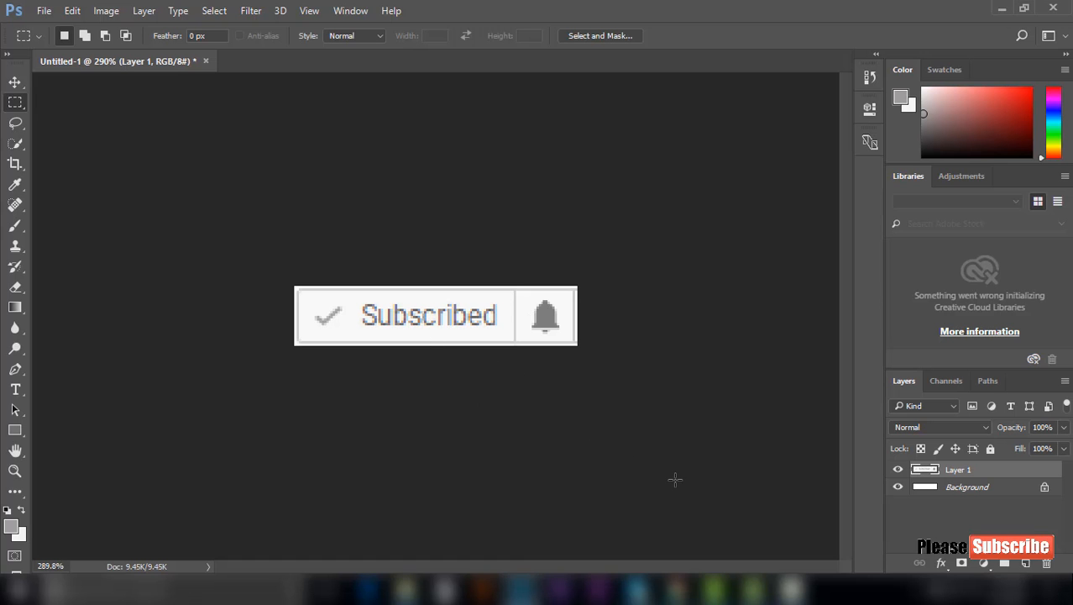
# Point out the bell button, finaal-sub, final-sub2 and hand files in the final folder.
pyautogui.click(404, 590)
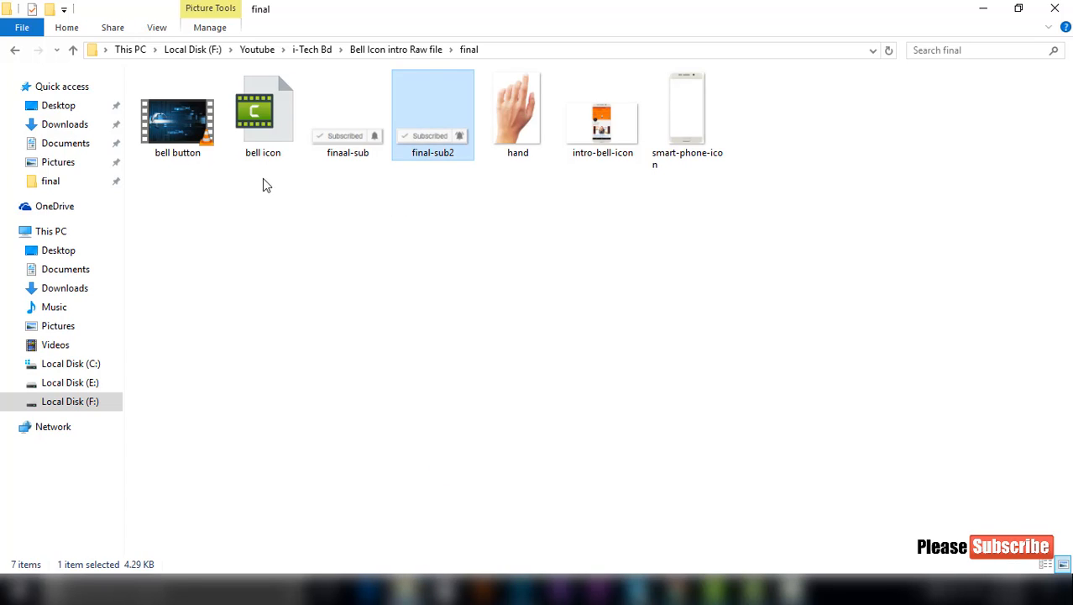
pyautogui.click(183, 138)
pyautogui.click(342, 145)
pyautogui.click(434, 141)
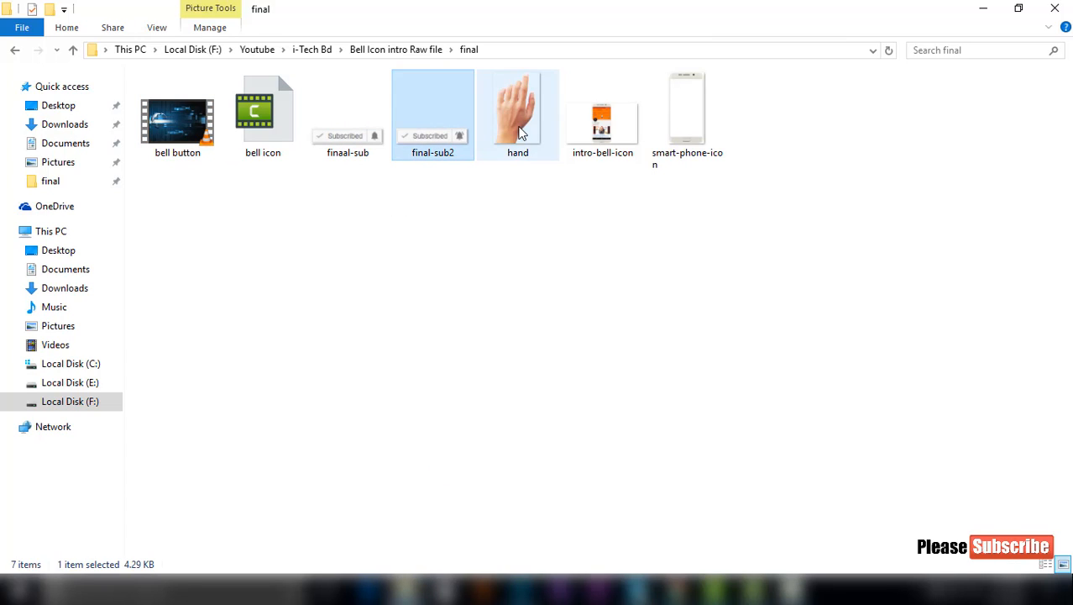
pyautogui.click(519, 130)
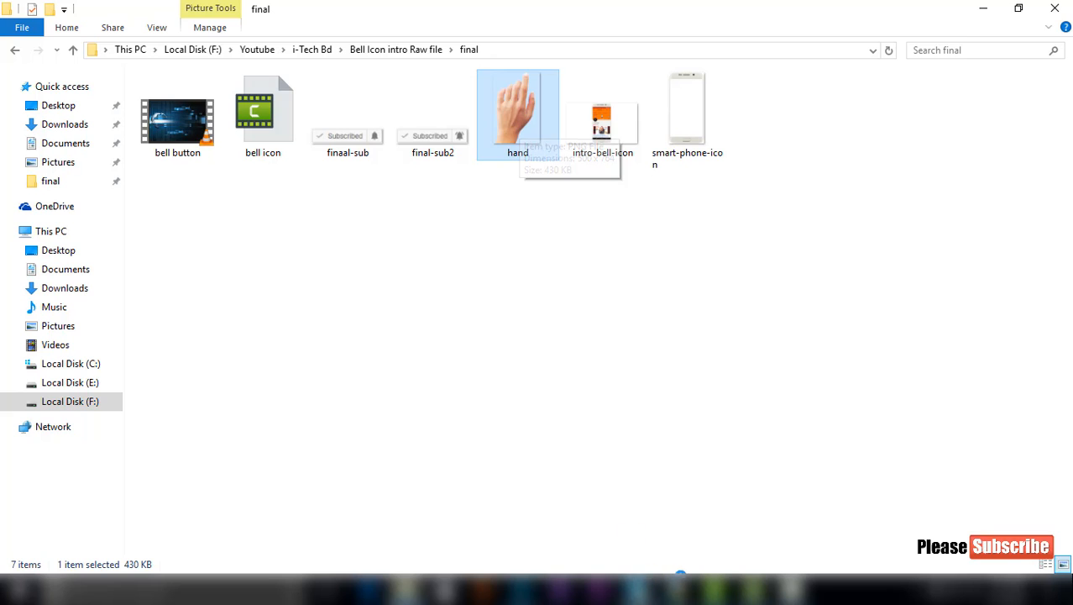
# Switch to Chrome and search Google Images for "hand png" in a new tab.
pyautogui.click(661, 590)
pyautogui.click(329, 12)
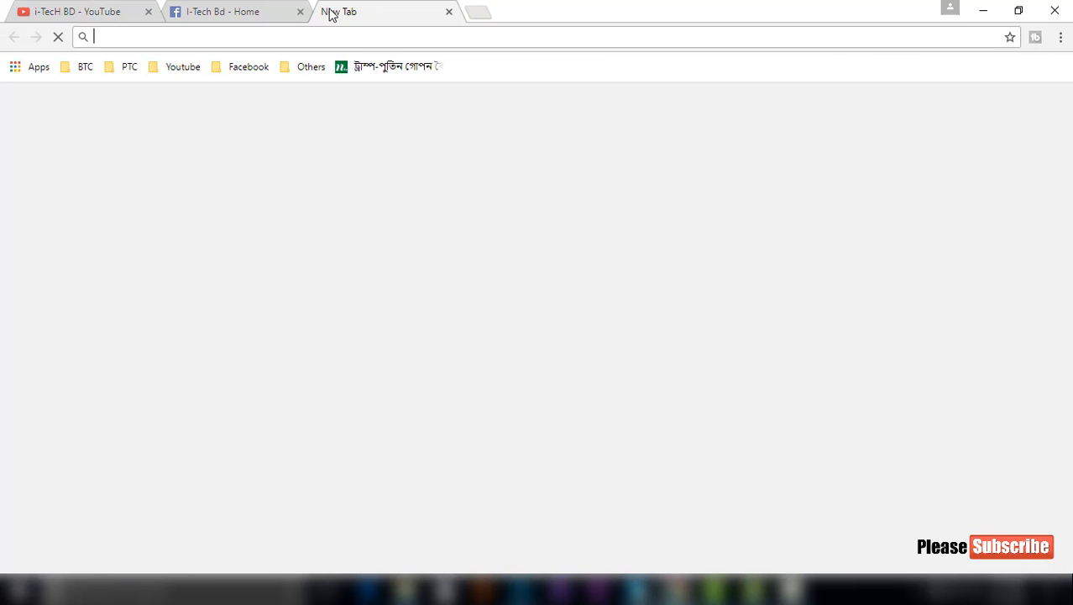
pyautogui.write('han')
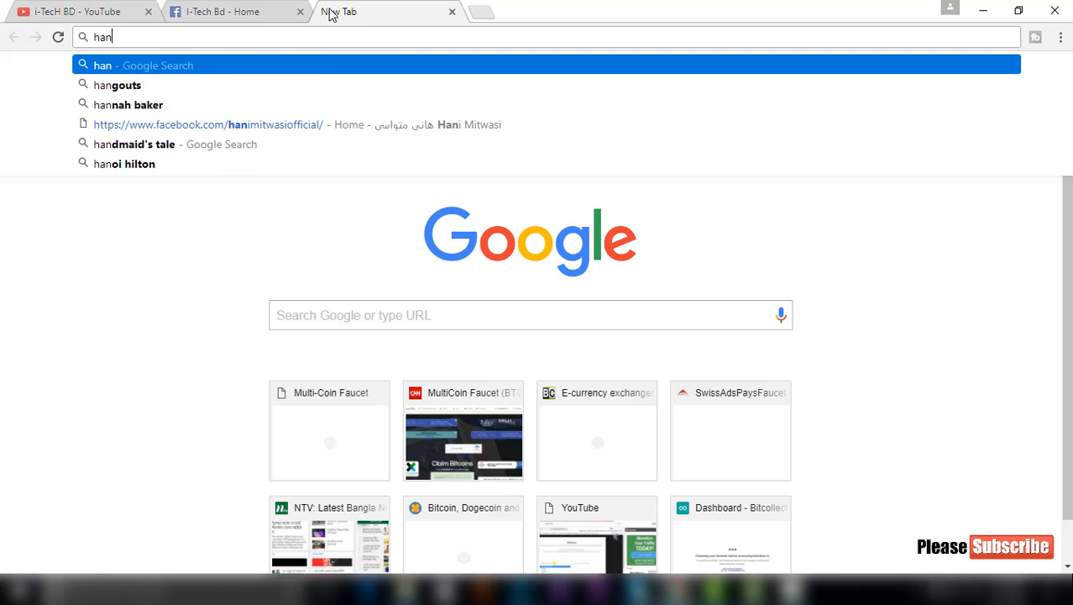
pyautogui.write('d png')
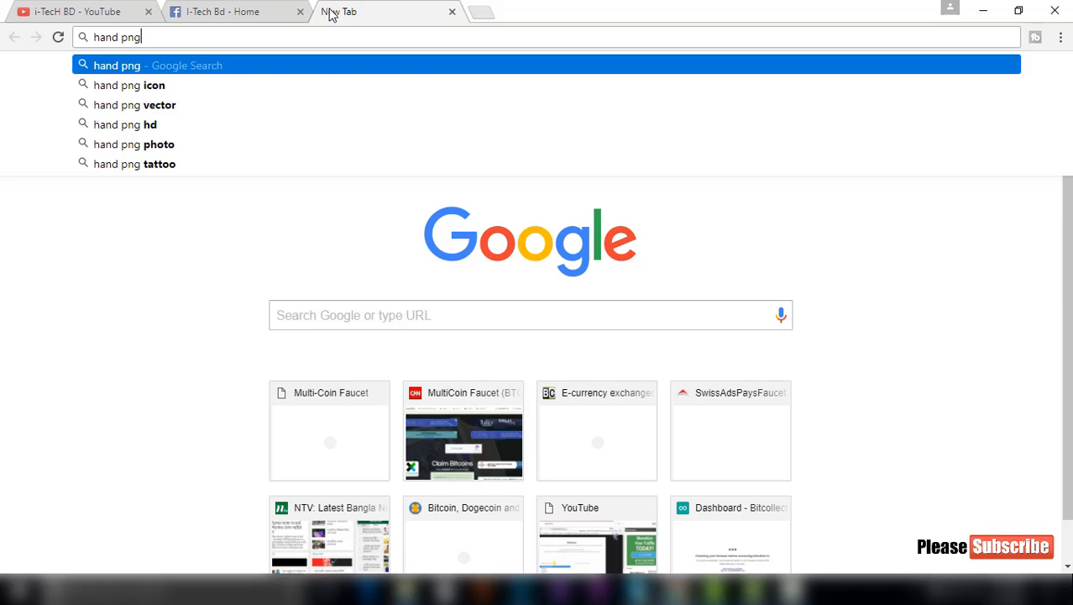
pyautogui.press('Return')
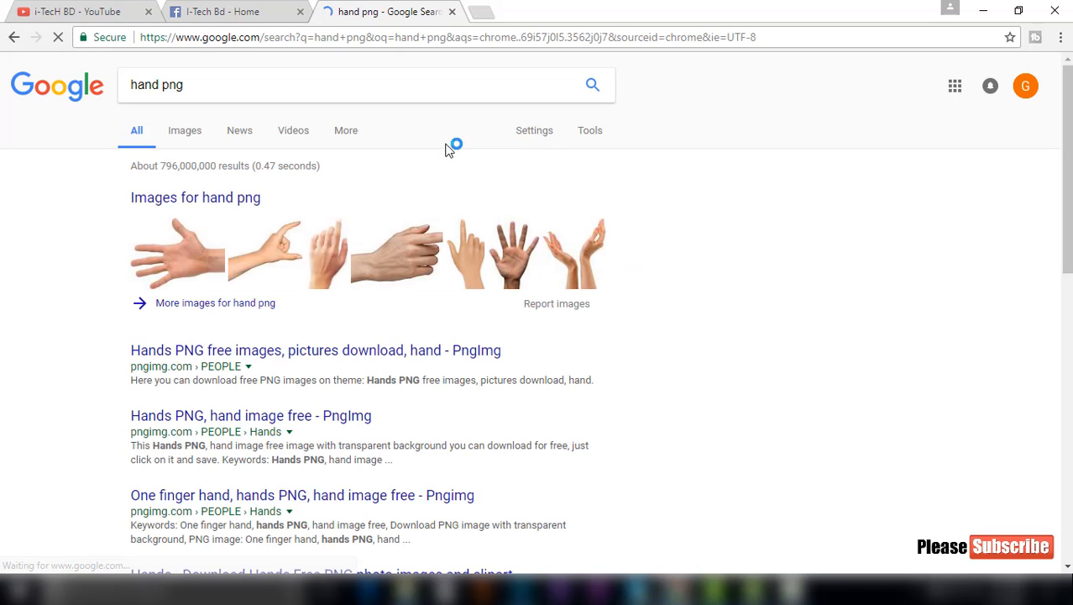
pyautogui.click(187, 134)
# Browse the hand image results and preview the 500 × 764 Pinterest image of the hand with a raised index finger.
pyautogui.scroll(-3, 486, 319)
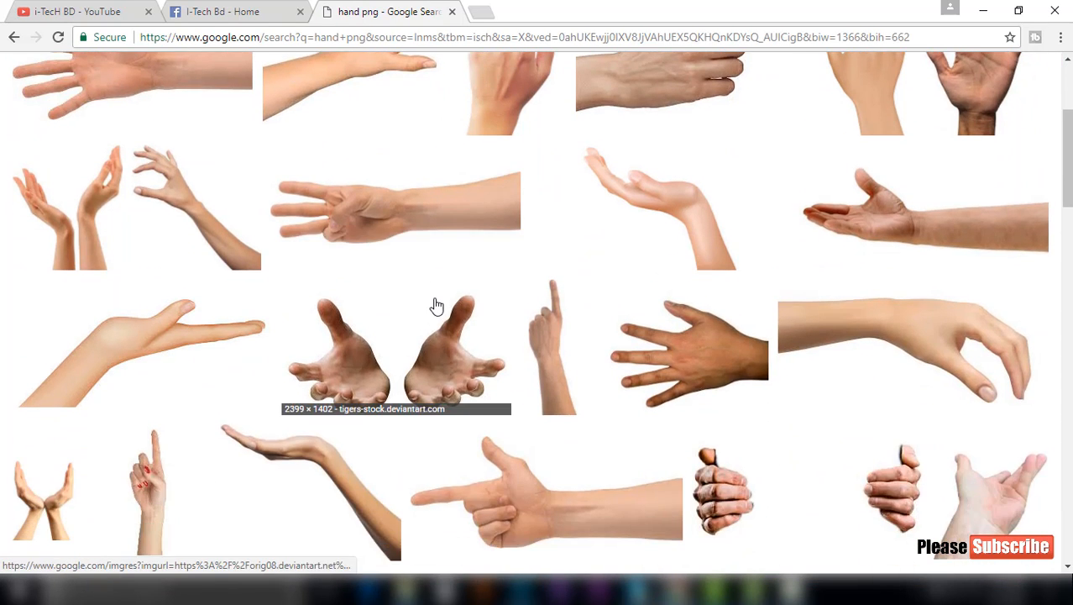
pyautogui.scroll(3, 437, 306)
pyautogui.click(496, 227)
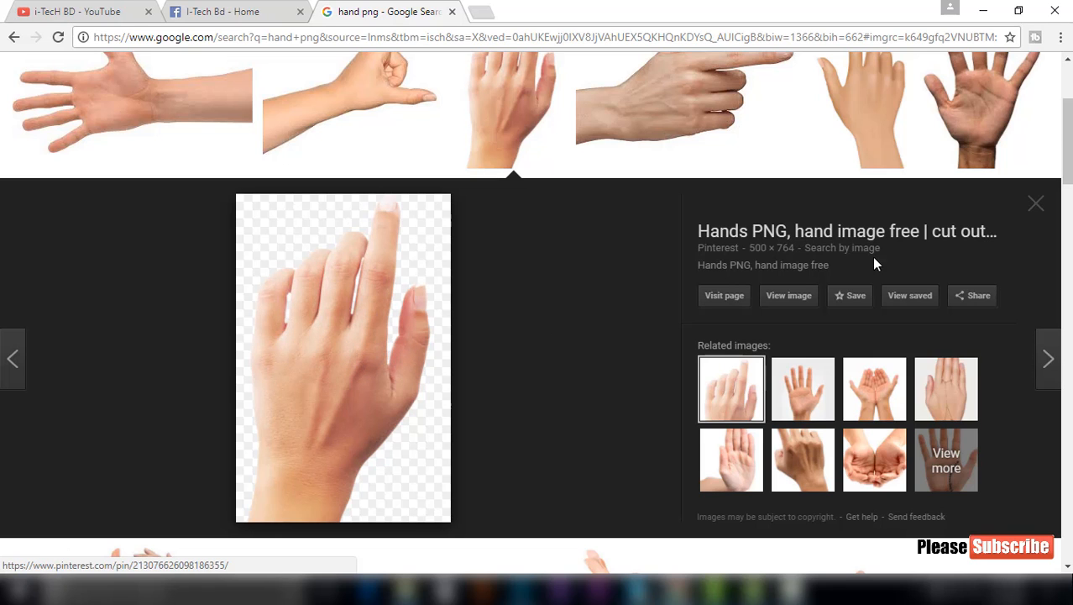
pyautogui.scroll(1, 558, 338)
pyautogui.scroll(-10, 558, 339)
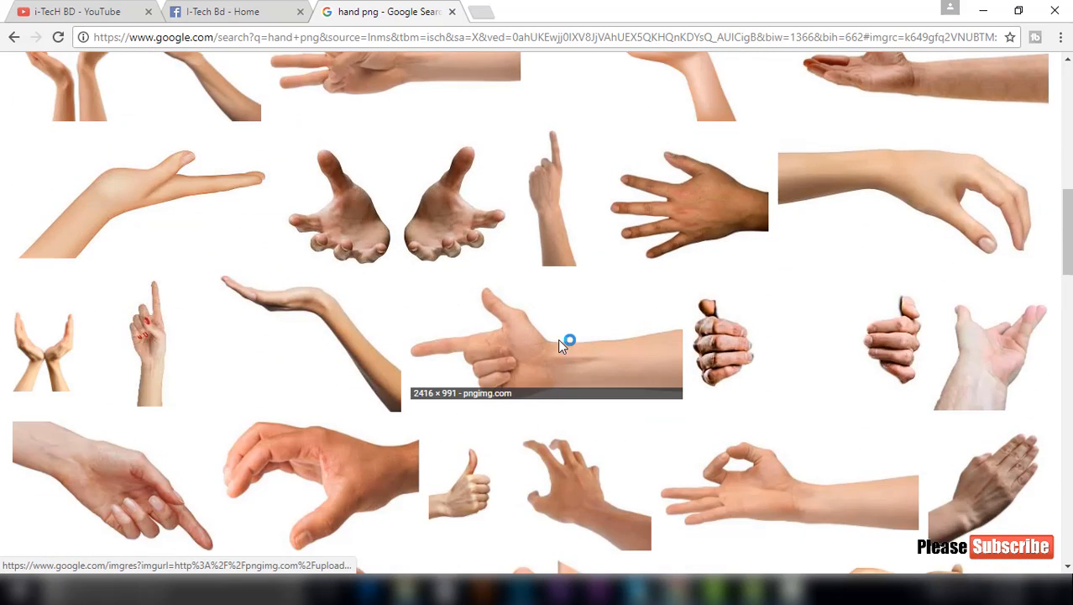
pyautogui.scroll(10, 558, 345)
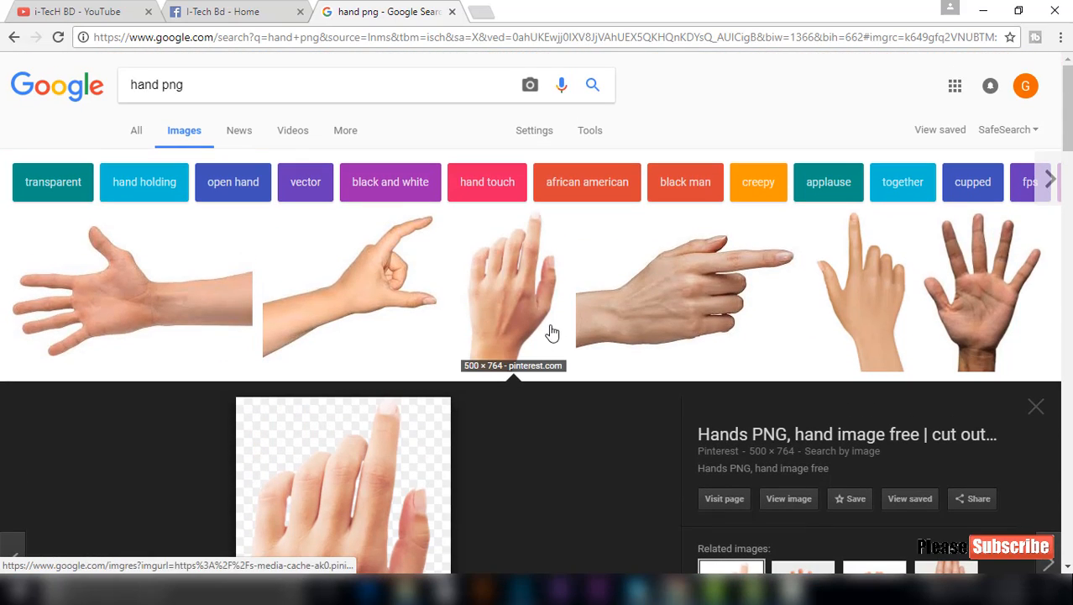
# Return to the final folder, preview the intro-bell-icon image in Photos and close the preview.
pyautogui.click(261, 9)
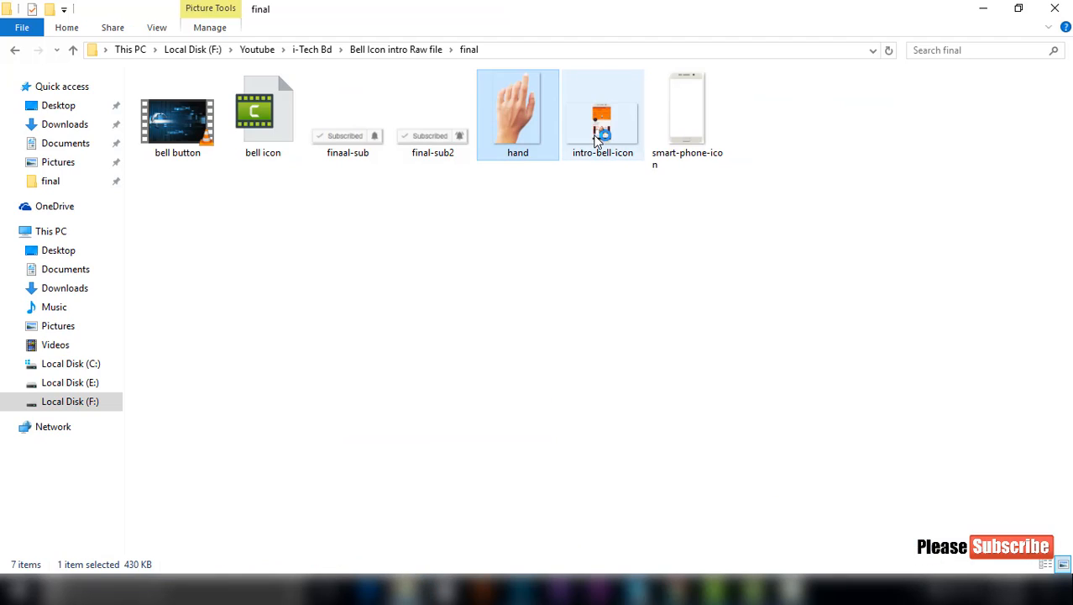
pyautogui.click(598, 136)
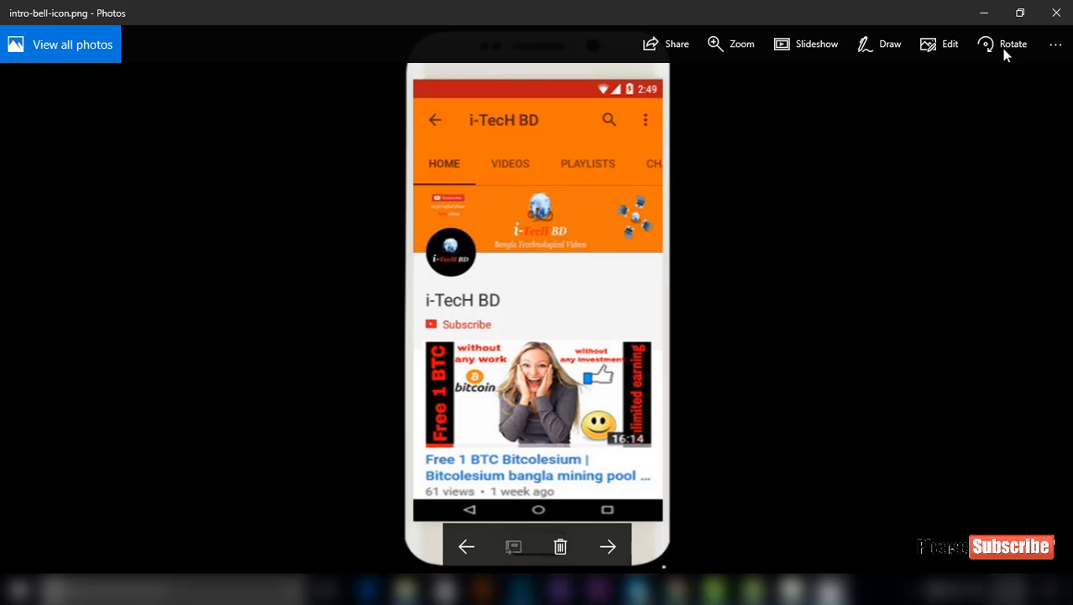
pyautogui.click(1057, 14)
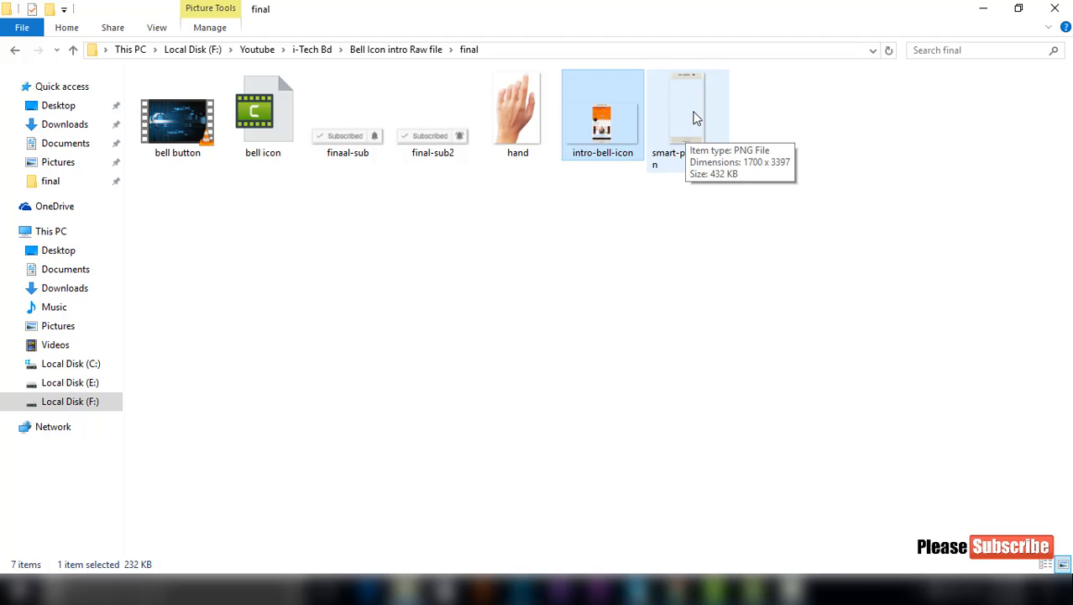
# Open smart-phone-icon.png from the final folder in Photoshop and close the Untitled-1 document without saving.
pyautogui.click(694, 118)
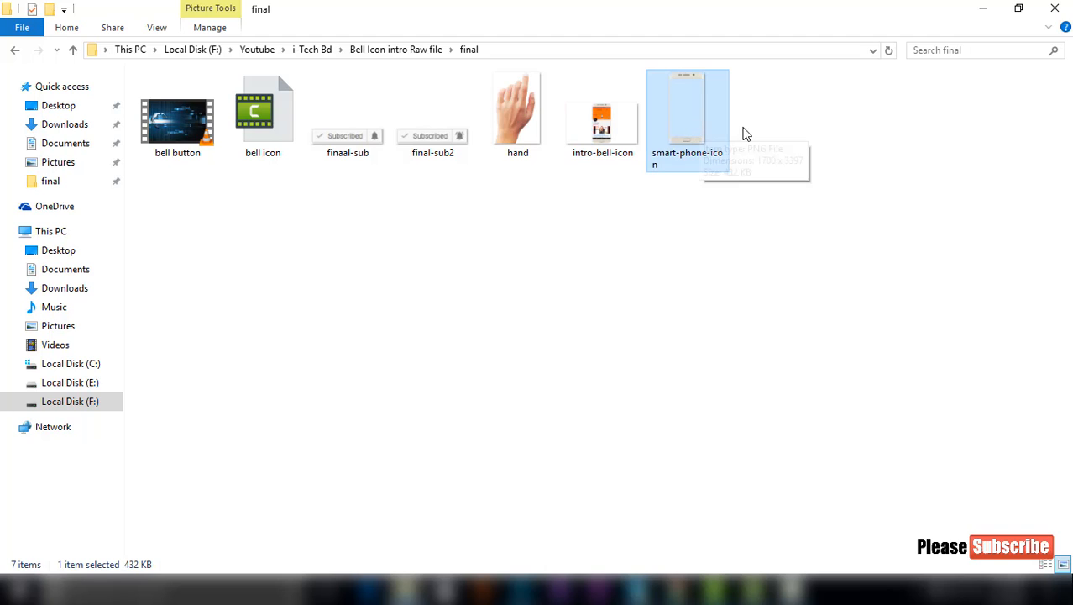
pyautogui.doubleClick(694, 121)
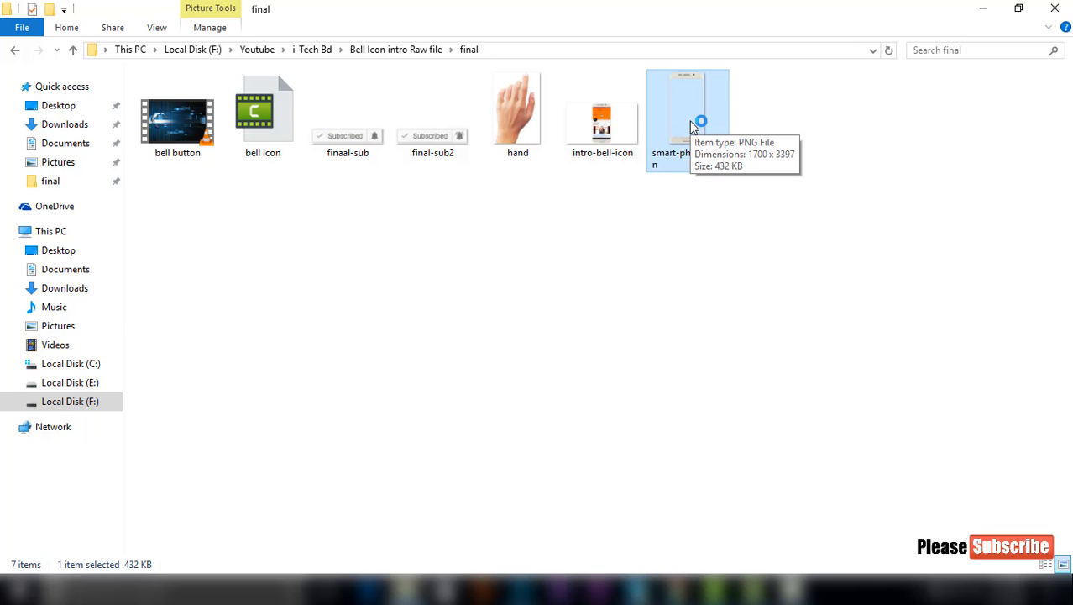
pyautogui.moveTo(693, 125); pyautogui.dragTo(205, 72)
pyautogui.click(206, 60)
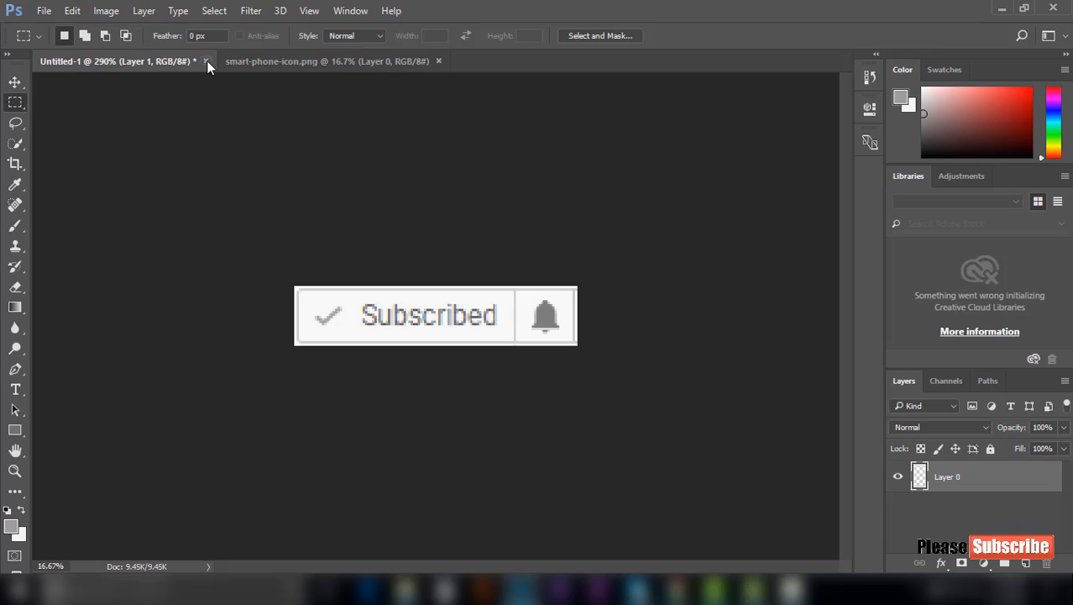
pyautogui.click(539, 235)
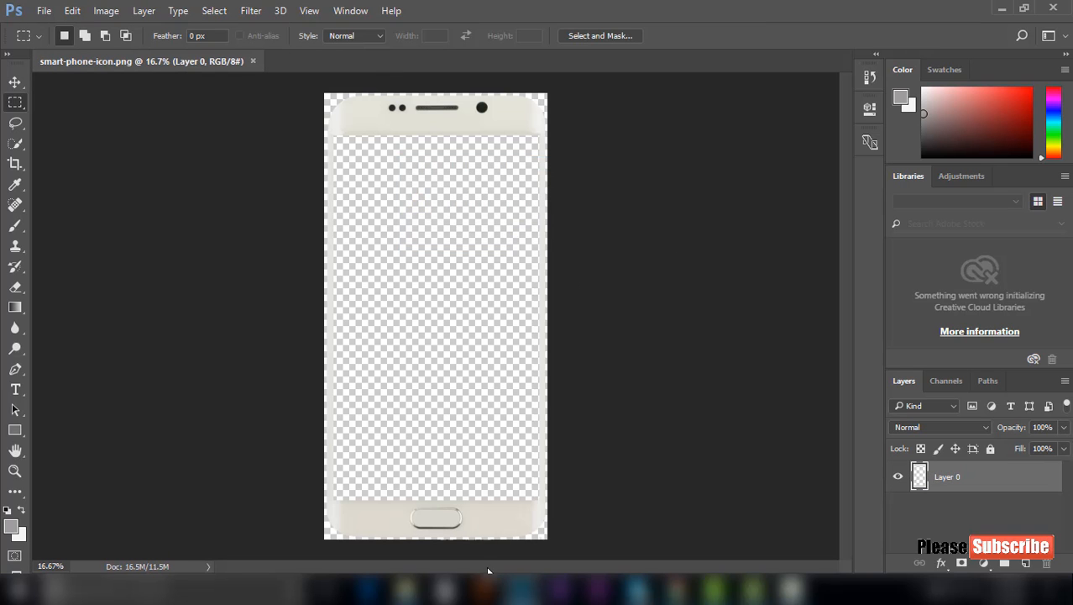
# Open intro-bell-icon.png from the final folder in Photoshop and marquee-select the channel page shown on the phone's screen.
pyautogui.click(409, 590)
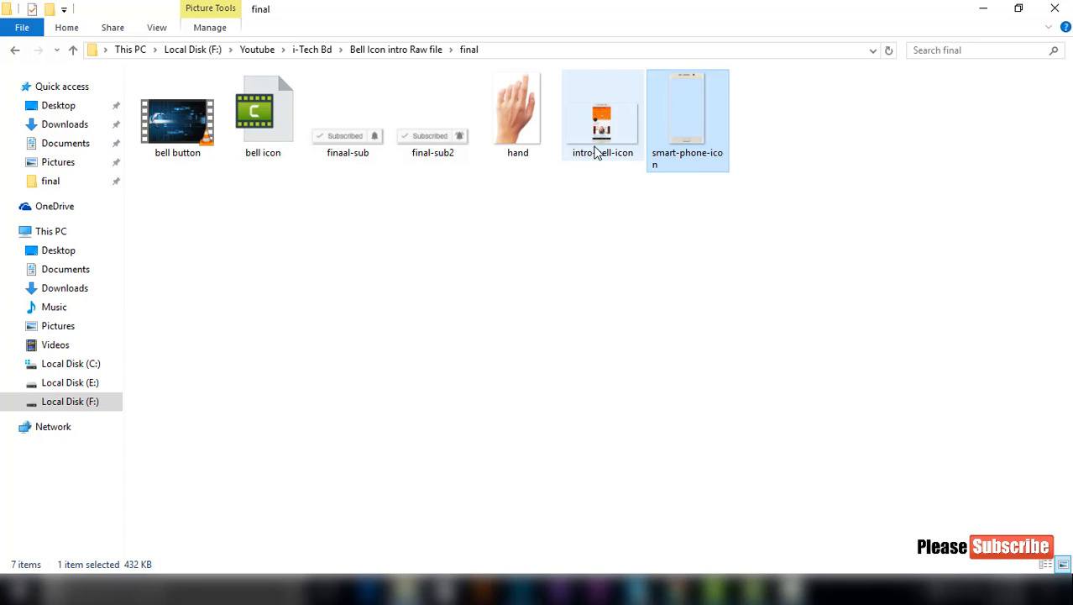
pyautogui.moveTo(598, 147); pyautogui.dragTo(680, 7)
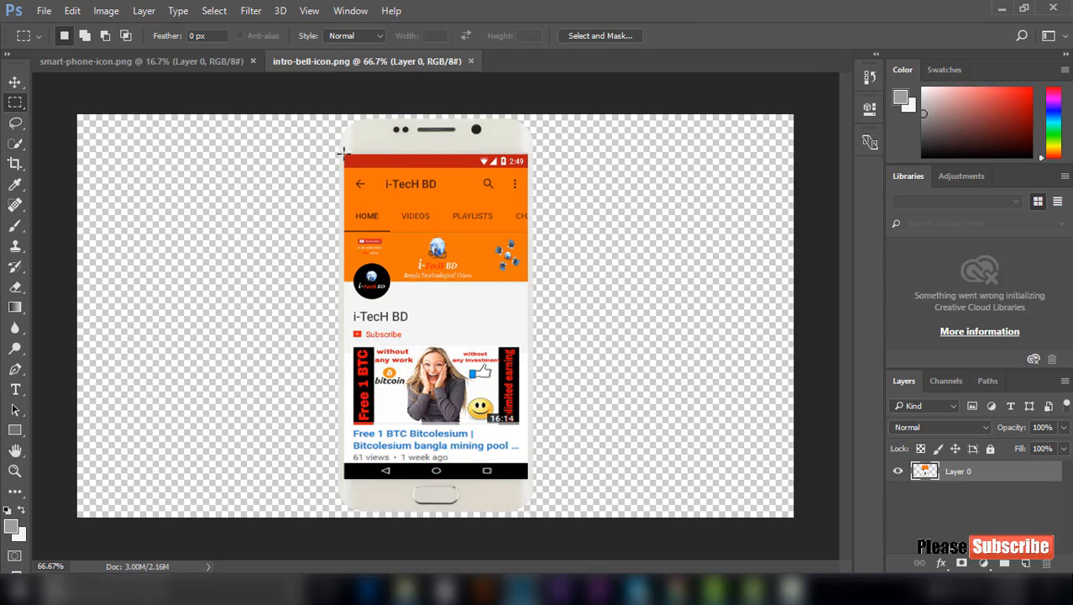
pyautogui.moveTo(344, 154); pyautogui.dragTo(528, 462)
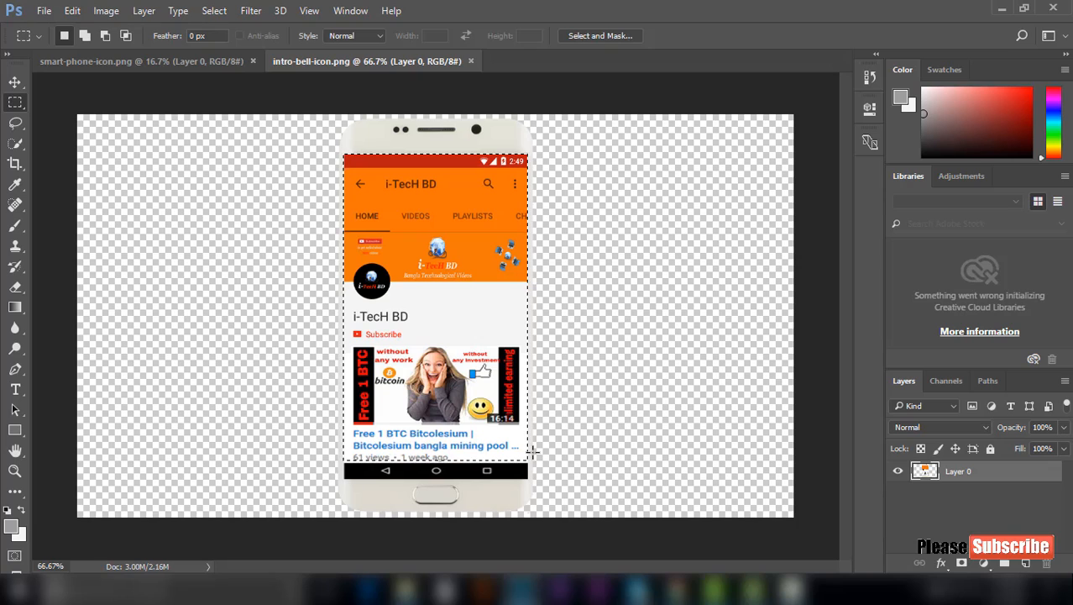
# Paste the copied channel page into smart-phone-icon.png and enlarge it with Free Transform towards the phone frame's lower corner.
pyautogui.click(140, 61)
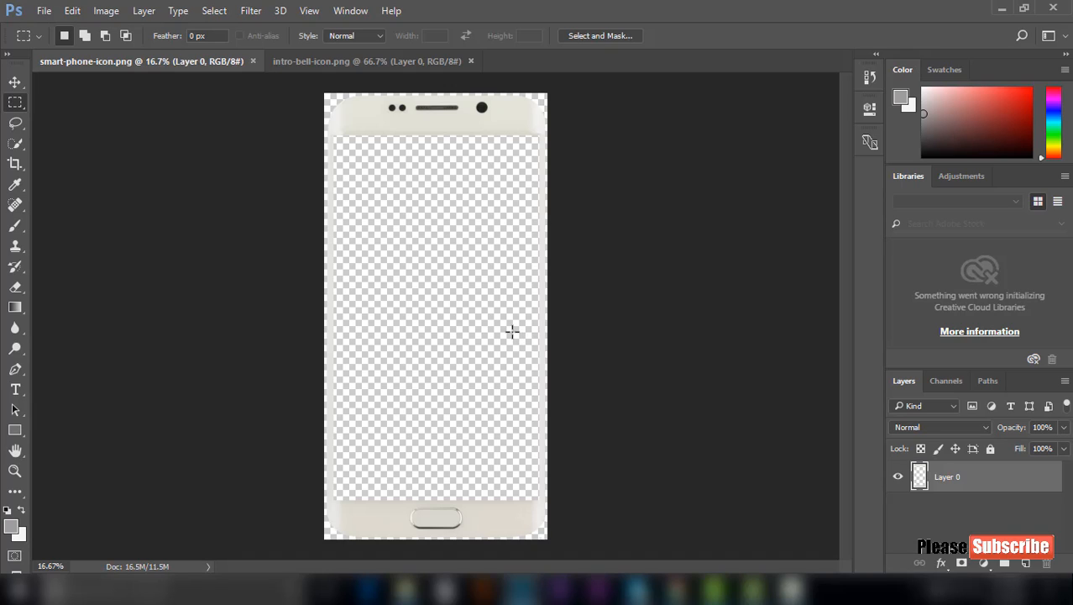
pyautogui.hotkey('ctrl', 'v')
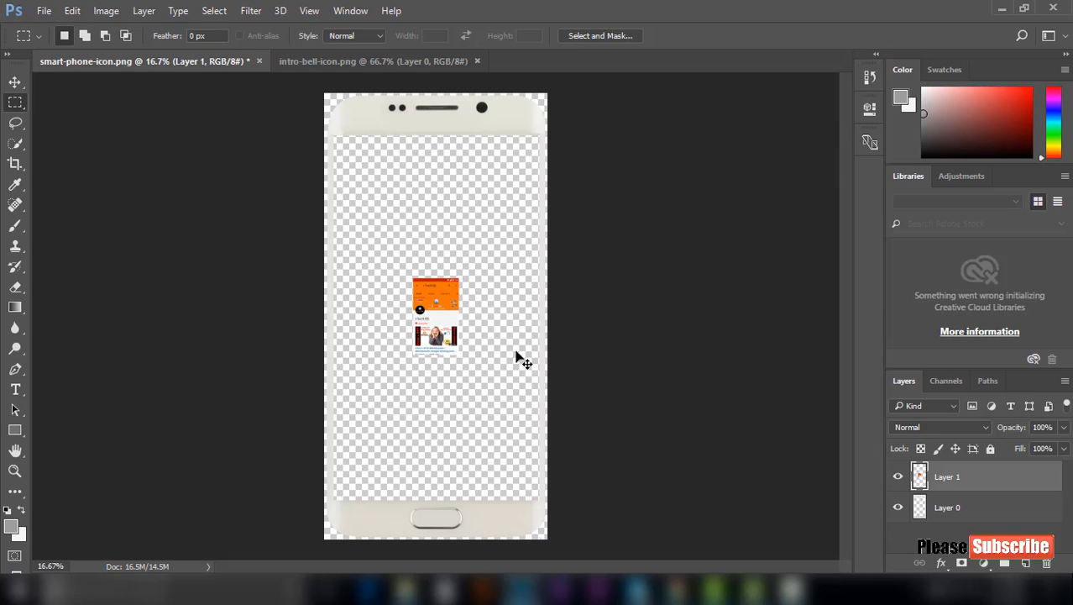
pyautogui.hotkey('ctrl', 't')
pyautogui.moveTo(457, 353); pyautogui.dragTo(554, 499)
pyautogui.press('Return')
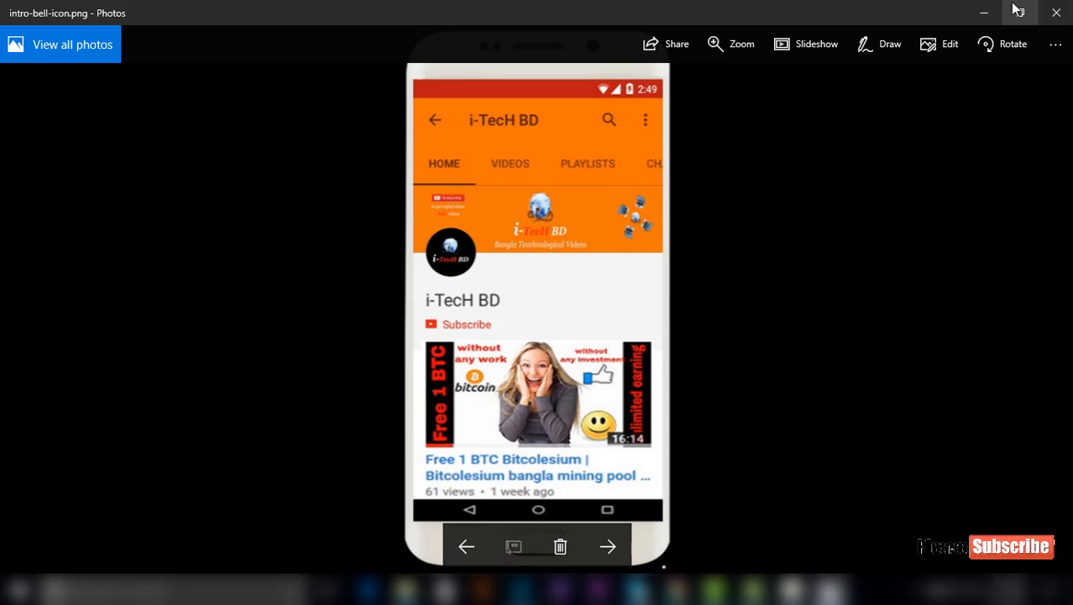
# Close the intro-bell-icon preview and select every file in the final folder except the bell icon project.
pyautogui.click(1057, 13)
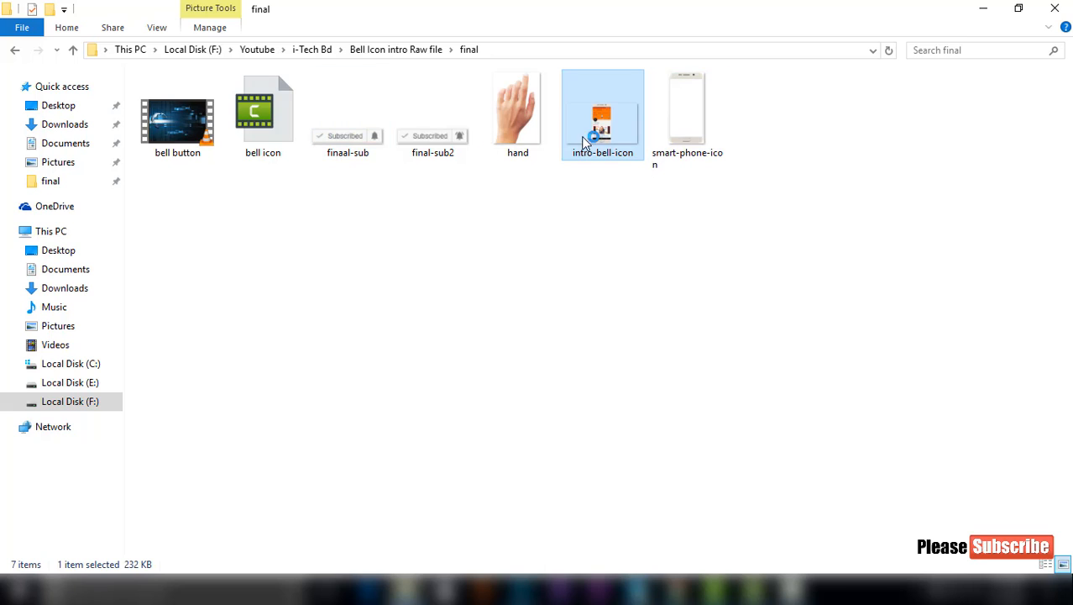
pyautogui.moveTo(338, 191); pyautogui.dragTo(736, 112)
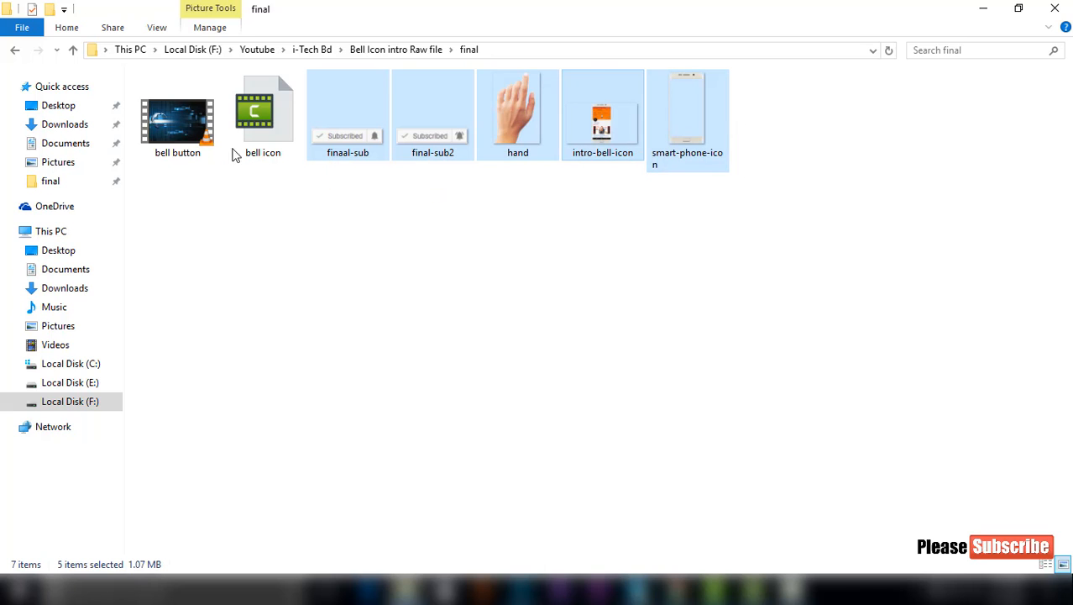
pyautogui.keyDown('ctrl'); pyautogui.click(178, 136); pyautogui.keyUp('ctrl')
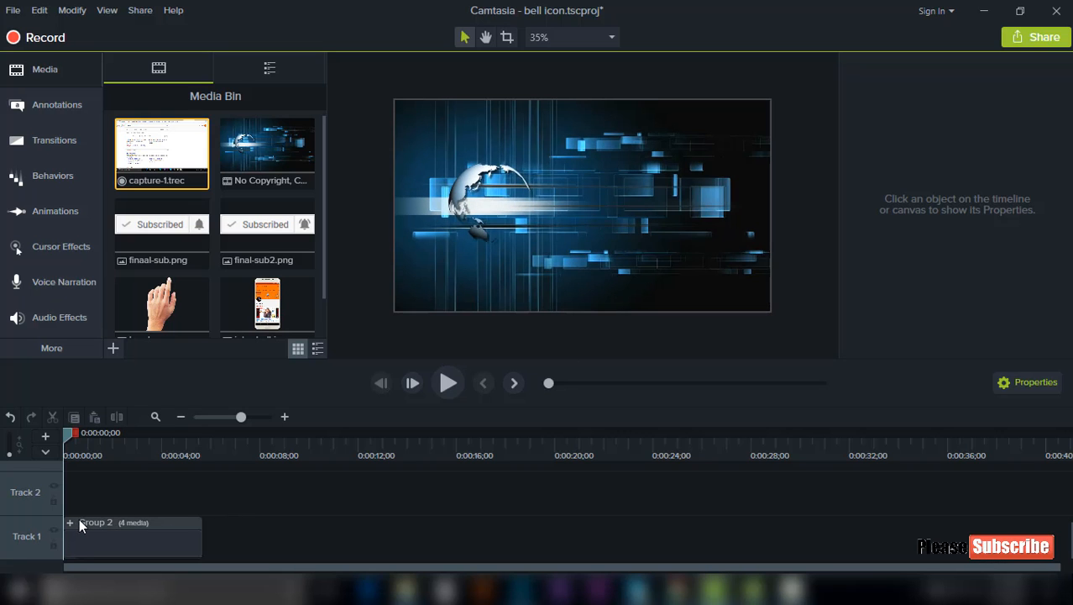
pyautogui.click(70, 522)
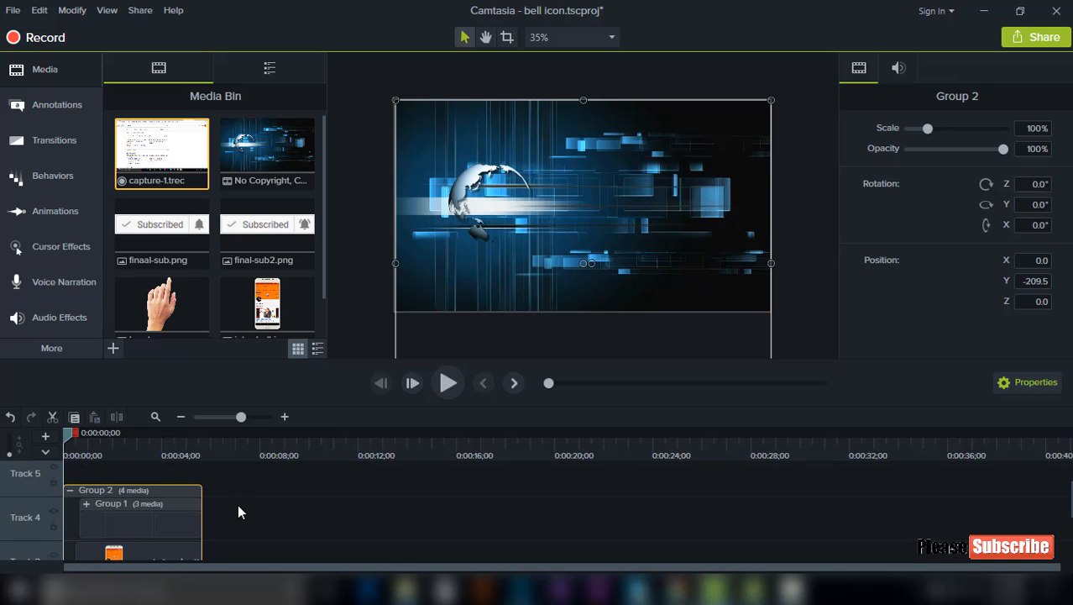
pyautogui.press('Delete')
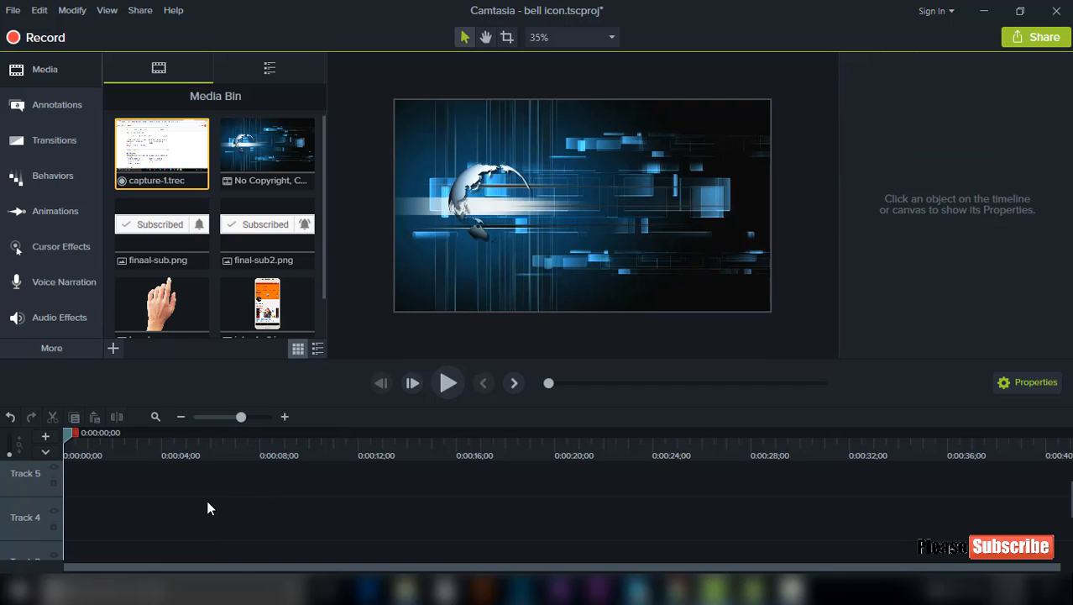
pyautogui.hotkey('ctrl', 'z')
# Delete Group 2 from Track 1 of the Camtasia timeline and remove all items from the Media Bin.
pyautogui.click(117, 531)
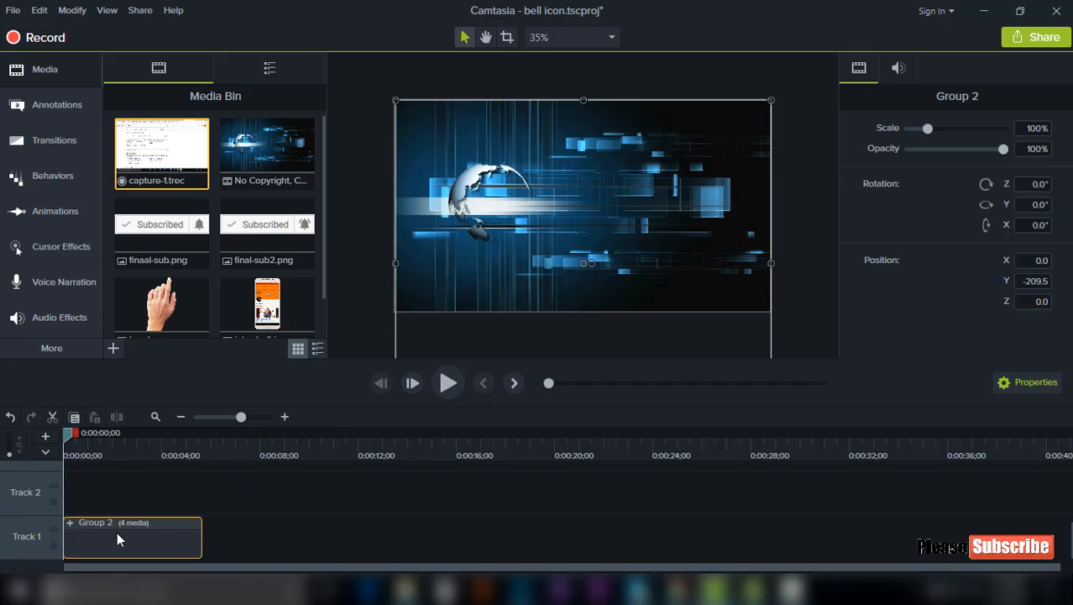
pyautogui.press('Delete')
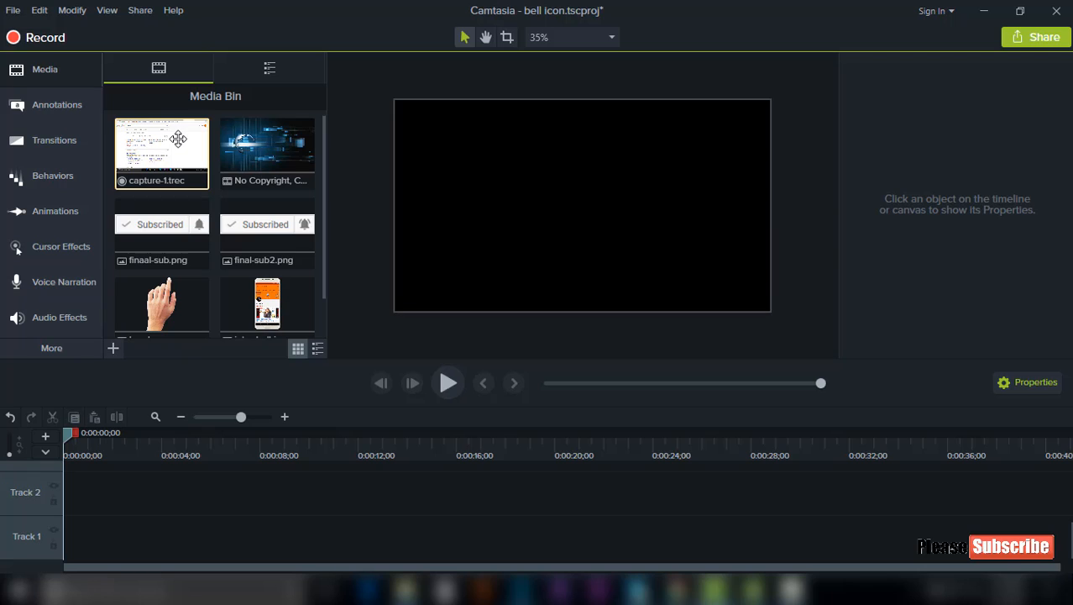
pyautogui.hotkey('ctrl', 'a')
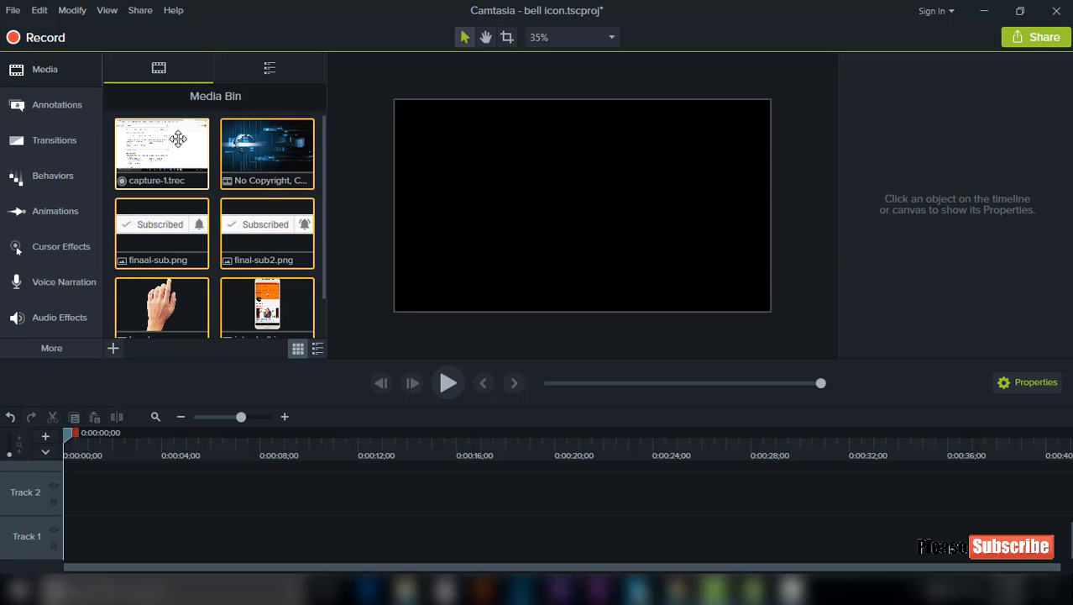
pyautogui.press('Delete')
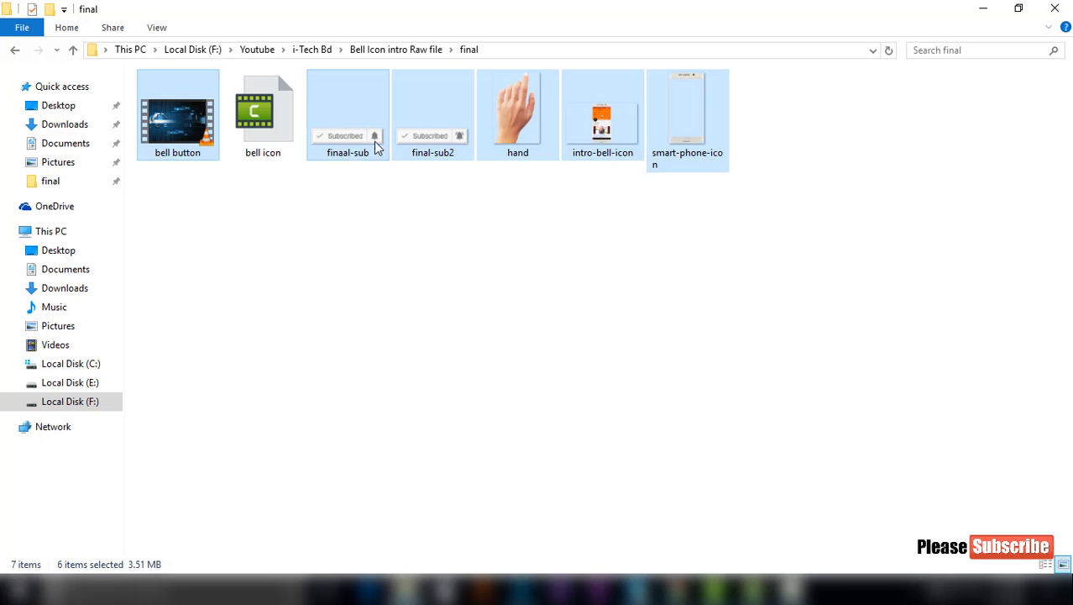
# Import the six selected image and video files from the final folder into Camtasia's Media Bin and look through them.
pyautogui.moveTo(374, 143); pyautogui.dragTo(235, 232)
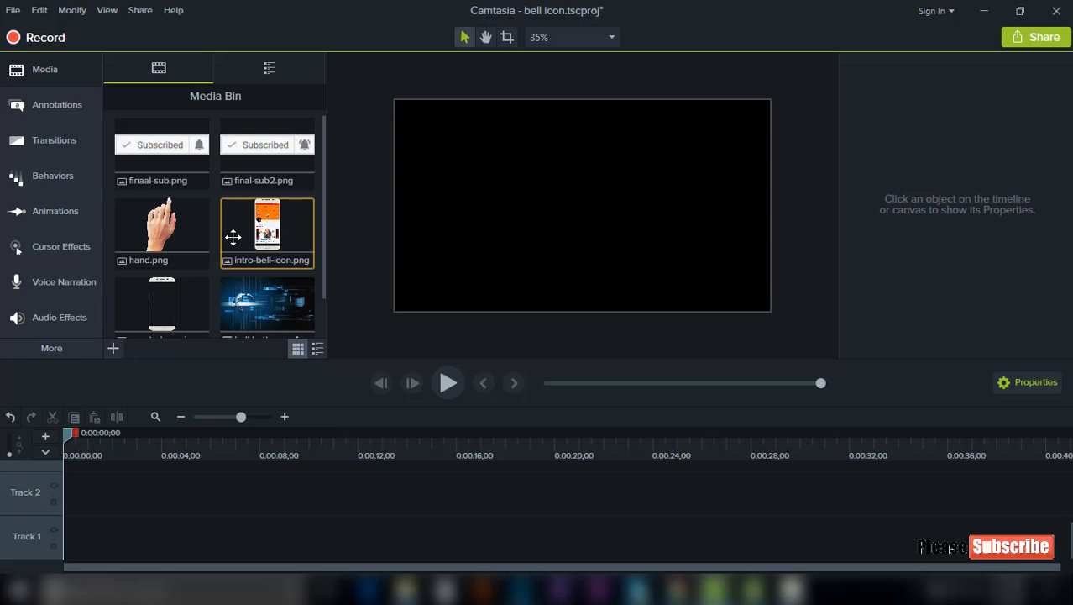
pyautogui.scroll(-1, 233, 238)
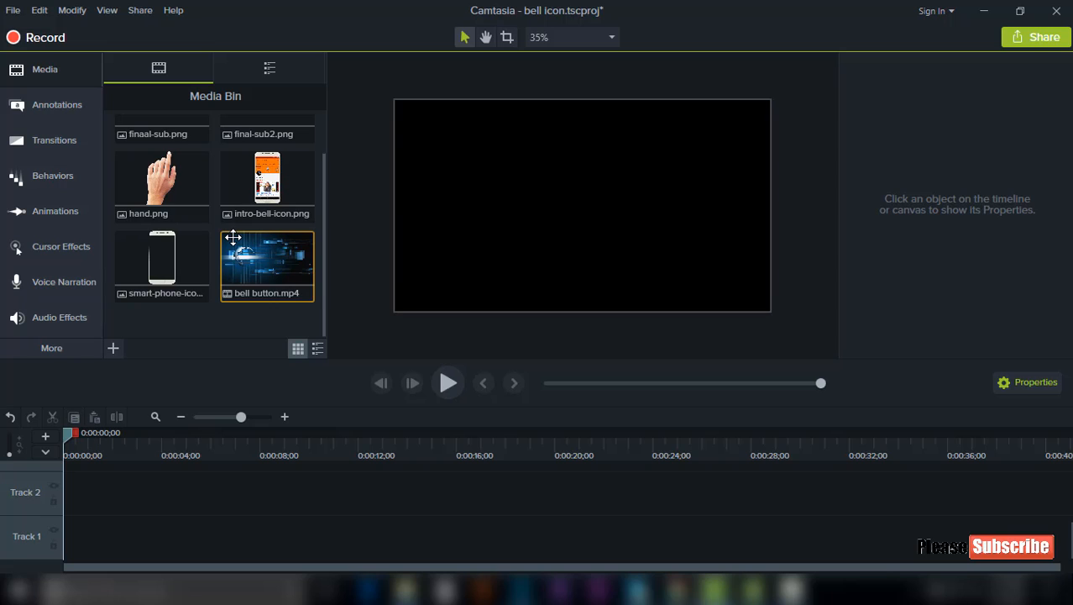
pyautogui.scroll(1, 232, 238)
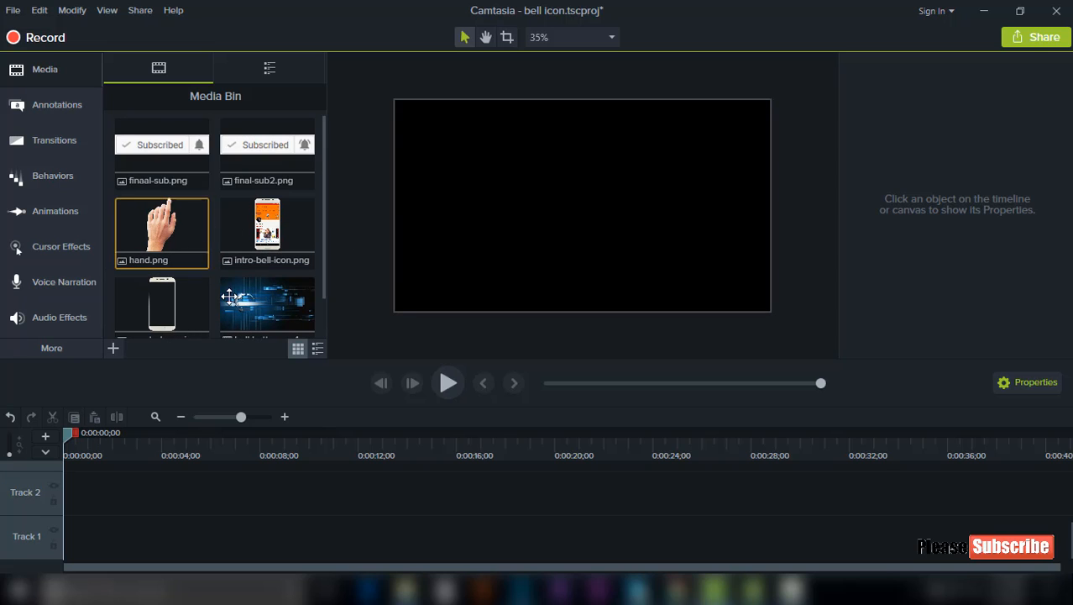
# Place bell button.mp4 at the start of Track 1 and play it.
pyautogui.moveTo(254, 309); pyautogui.dragTo(58, 531)
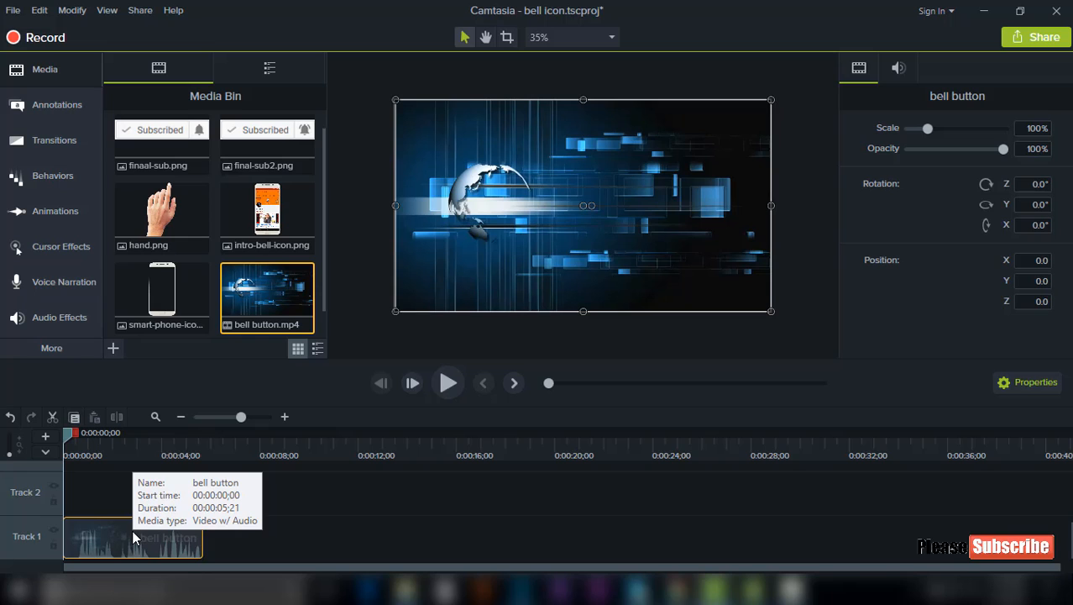
pyautogui.click(447, 383)
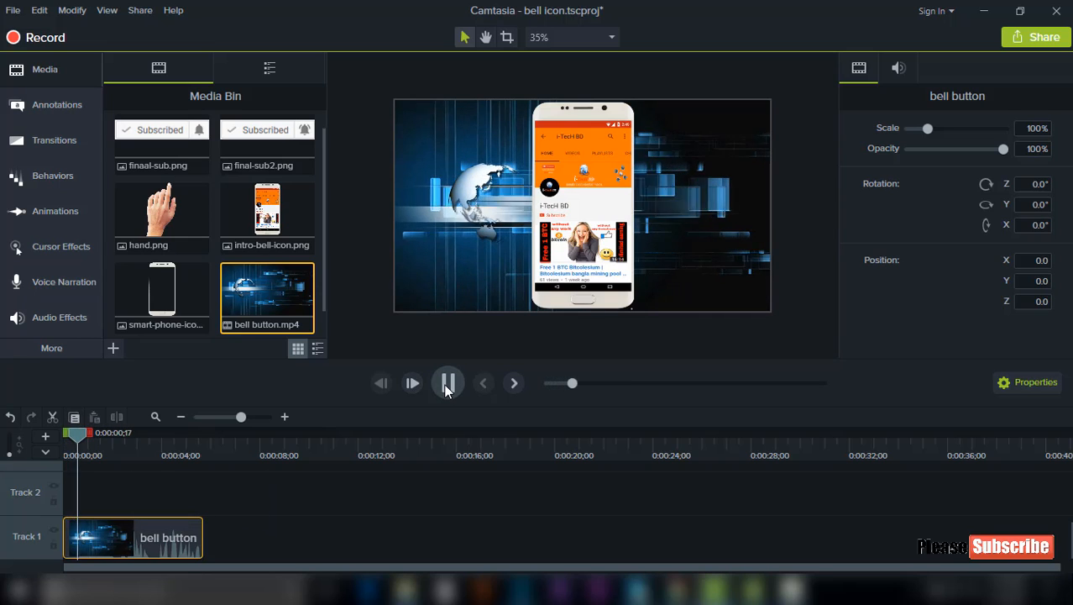
# Replace the bell button clip on Track 1 with the No Copyright video and scale it to fit the canvas.
pyautogui.rightClick(152, 544)
pyautogui.press('Escape')
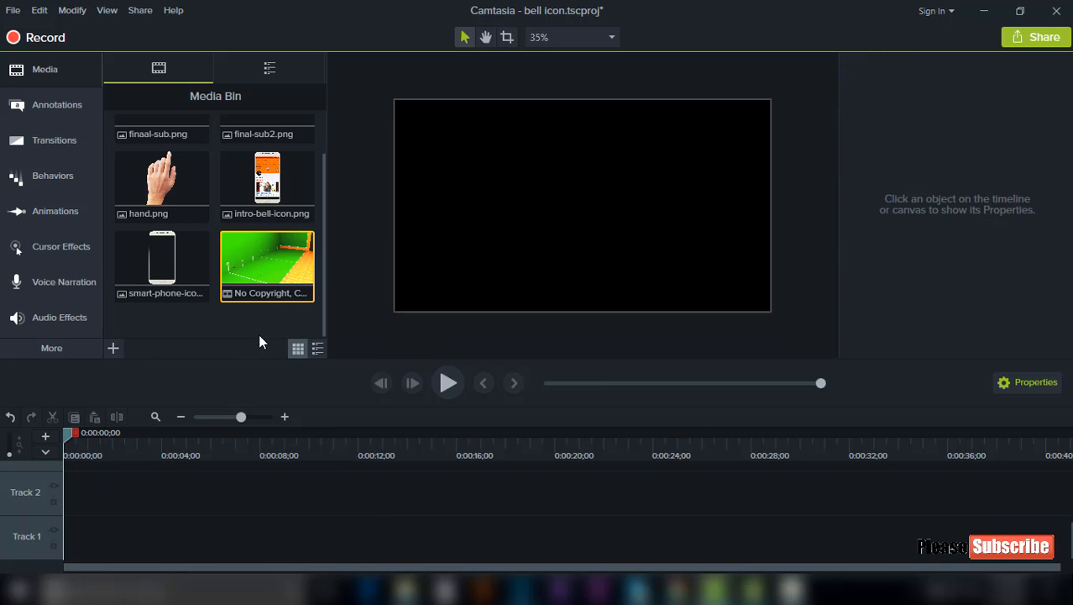
pyautogui.rightClick(265, 262)
pyautogui.click(283, 272)
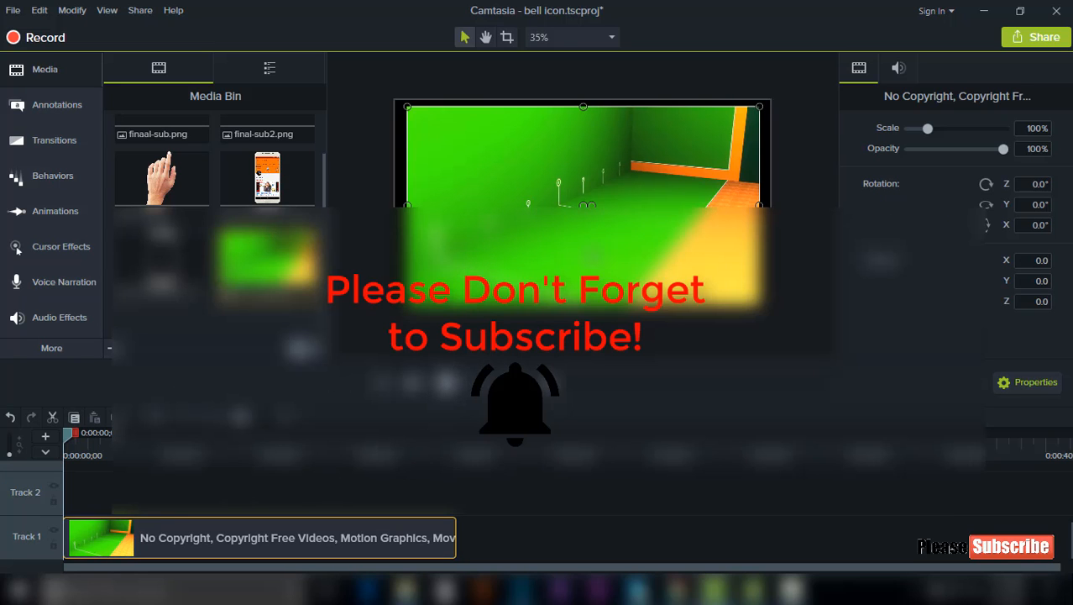
pyautogui.rightClick(585, 210)
pyautogui.click(620, 375)
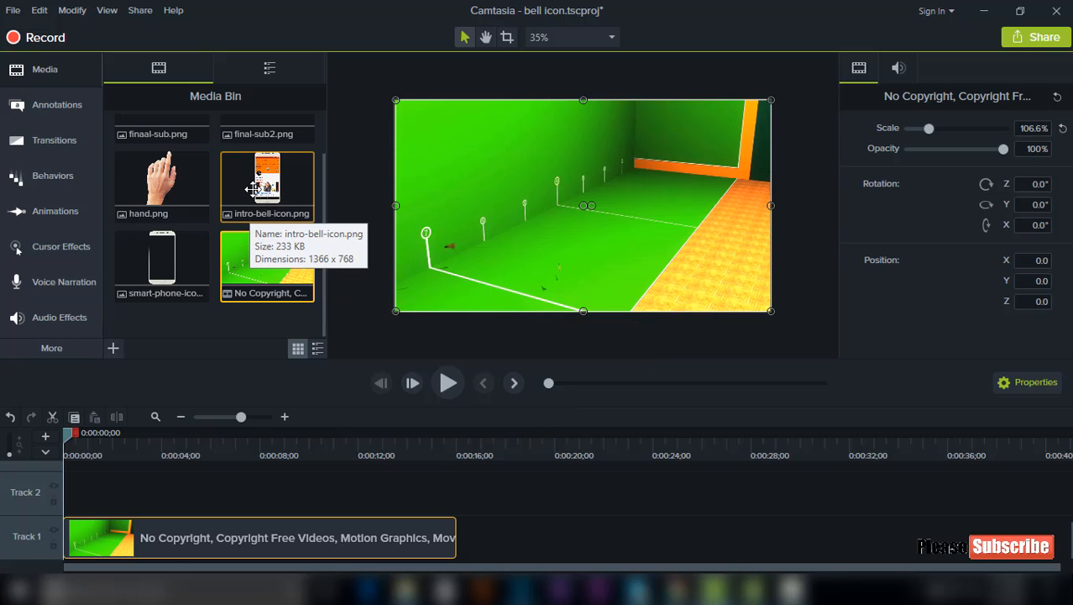
# Place intro-bell-icon.png at the start of Track 2 and extend it to the end of the background video clip.
pyautogui.moveTo(253, 188); pyautogui.dragTo(65, 497)
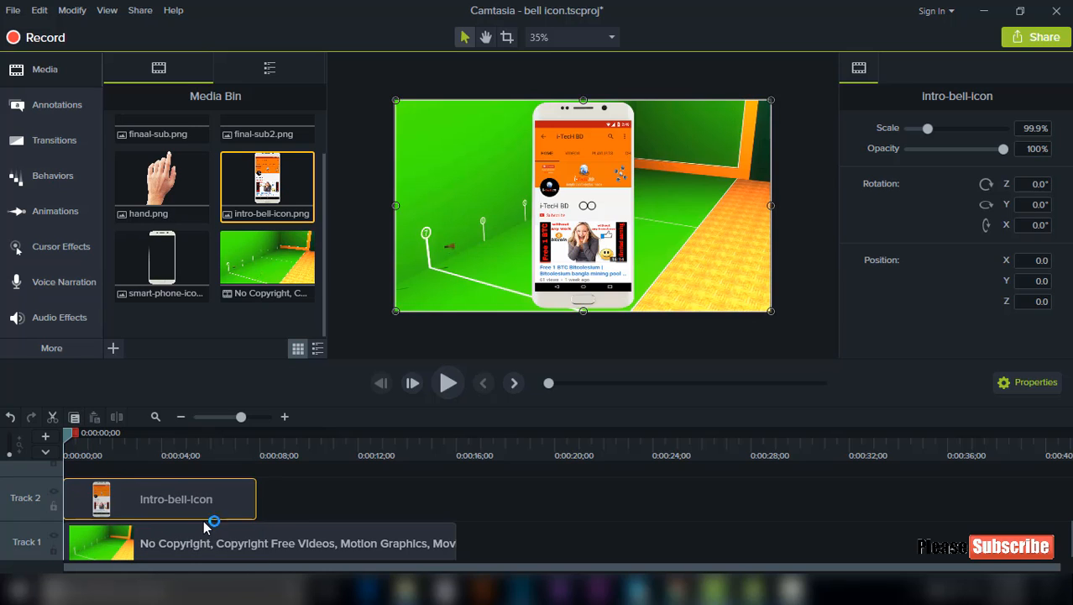
pyautogui.moveTo(256, 504); pyautogui.dragTo(256, 504)
pyautogui.moveTo(347, 500); pyautogui.dragTo(456, 500)
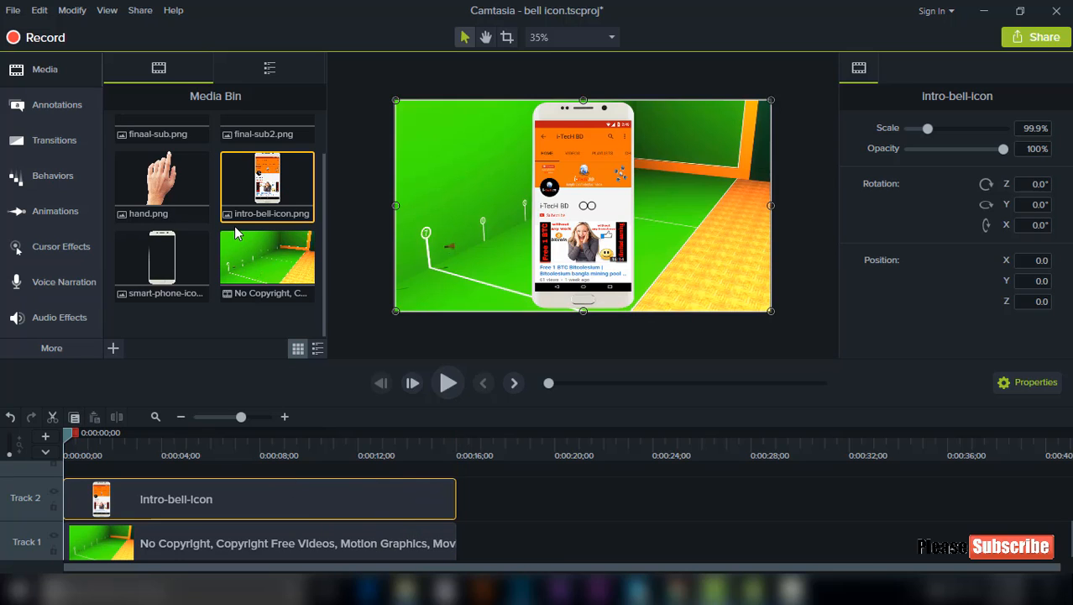
# Lower the opacity of the background video on Track 1 to 23%.
pyautogui.scroll(2, 174, 231)
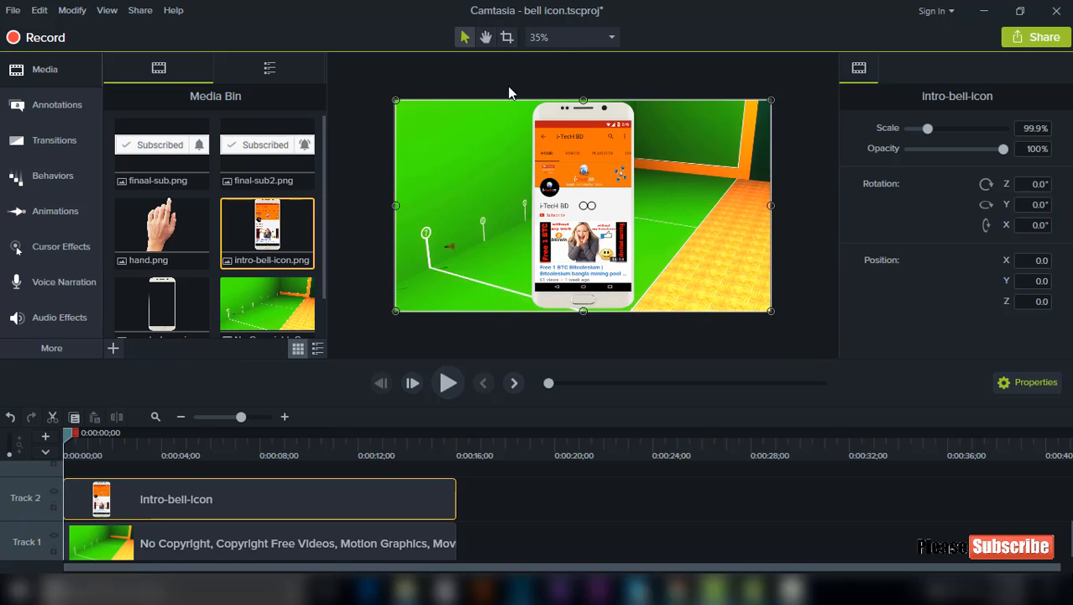
pyautogui.click(561, 37)
pyautogui.click(559, 67)
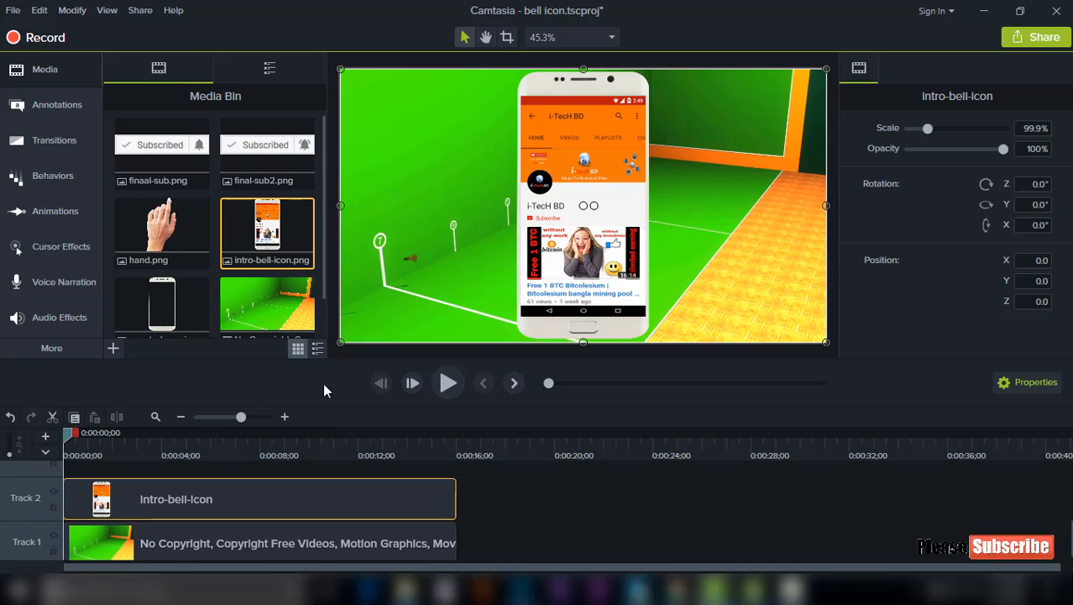
pyautogui.click(270, 534)
pyautogui.click(405, 223)
pyautogui.click(224, 538)
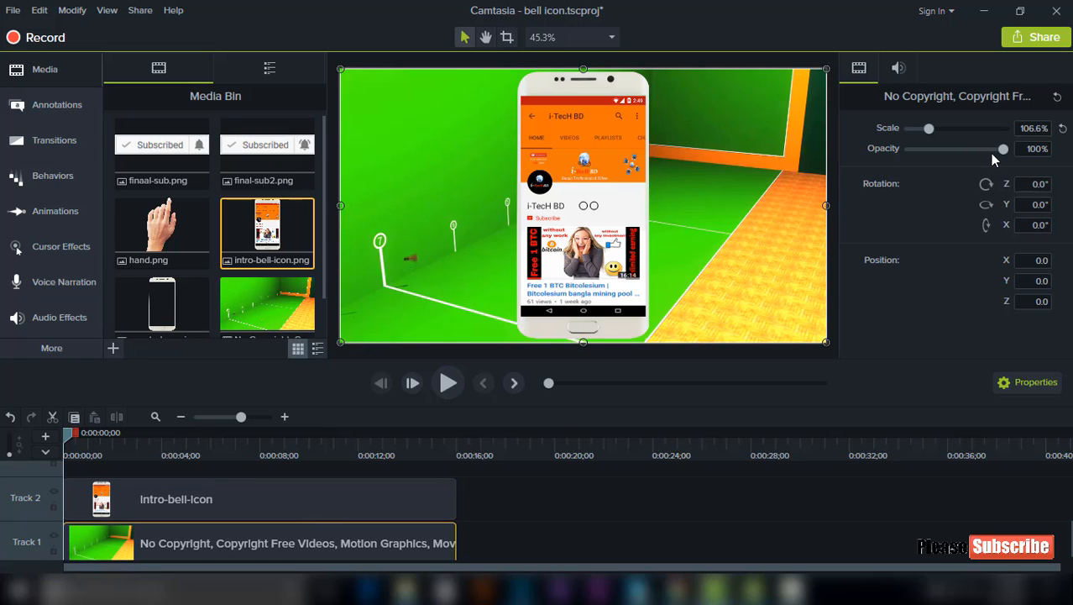
pyautogui.moveTo(1001, 150); pyautogui.dragTo(929, 162)
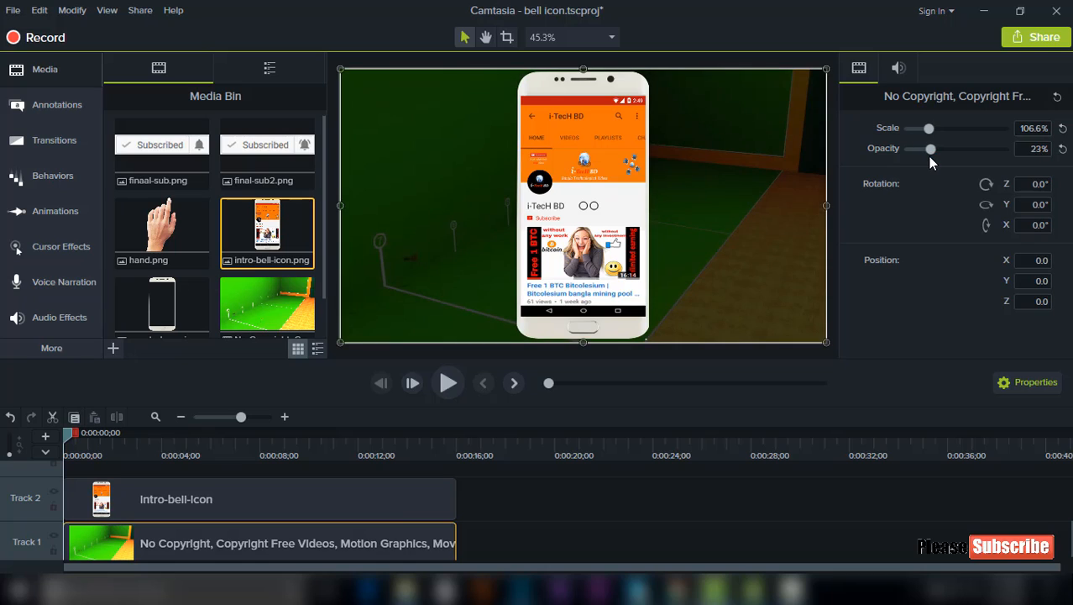
pyautogui.click(610, 536)
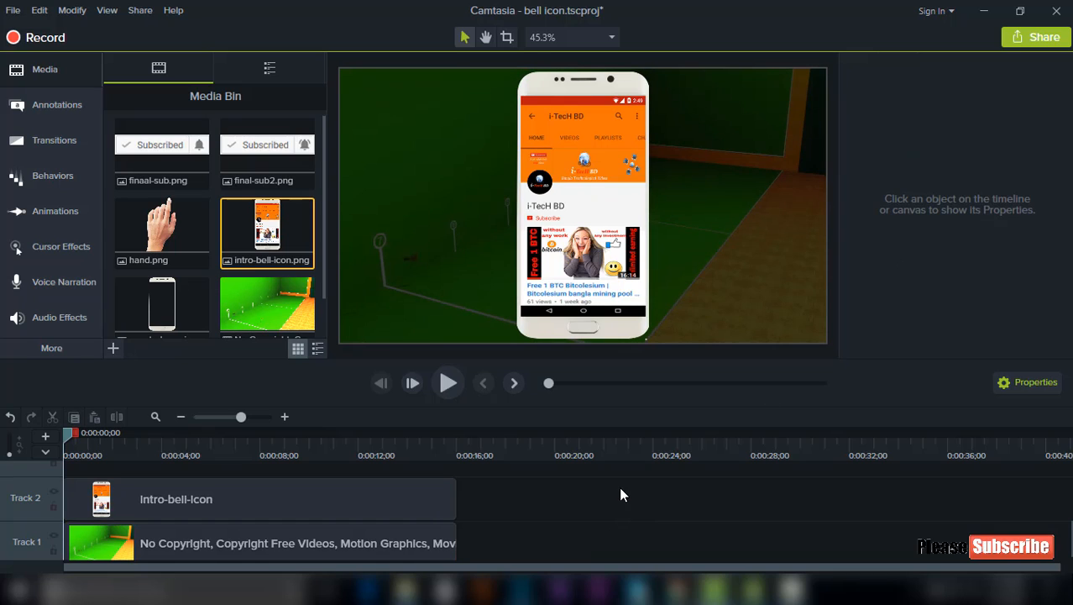
# Place finaal-sub.png on Track 3 at about 3 seconds, with final-sub2.png directly after it.
pyautogui.scroll(1, 177, 517)
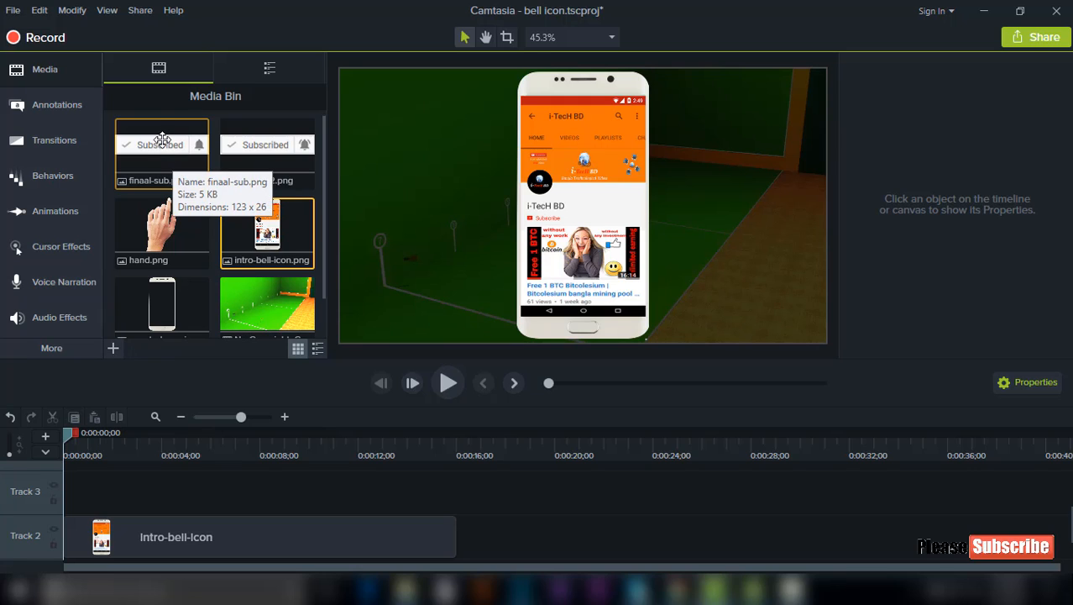
pyautogui.moveTo(162, 145); pyautogui.dragTo(143, 501)
pyautogui.moveTo(262, 150); pyautogui.dragTo(265, 498)
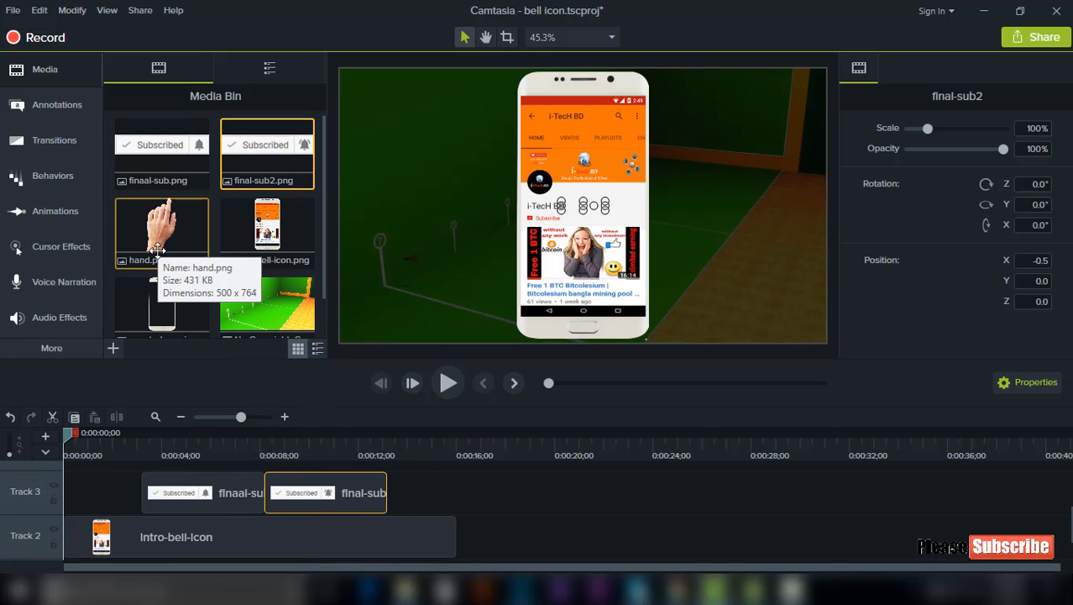
# Add hand.png on Track 4, above the two Subscribed images, starting at about 5 seconds.
pyautogui.scroll(1, 225, 538)
pyautogui.moveTo(161, 227); pyautogui.dragTo(236, 497)
pyautogui.scroll(-1, 235, 496)
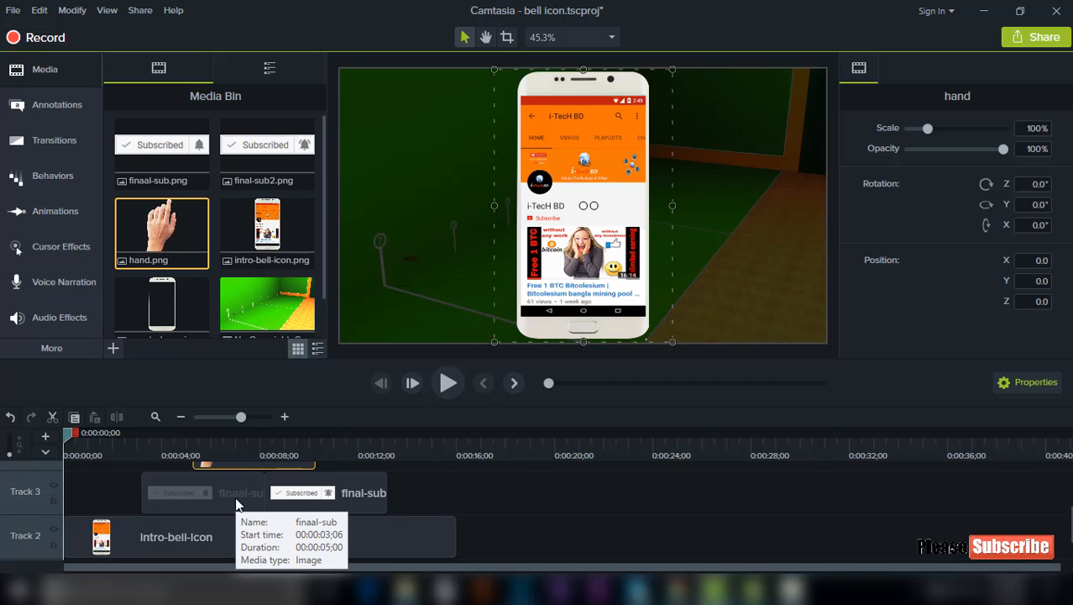
pyautogui.scroll(-1, 237, 504)
pyautogui.scroll(1, 241, 510)
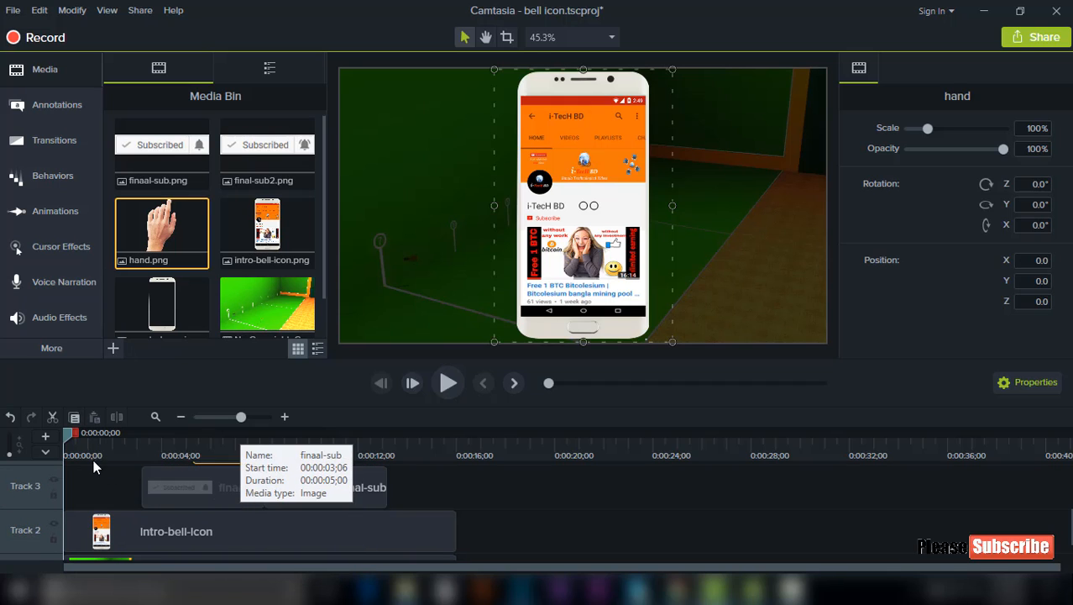
# Move the hand clip to the start of Track 4 and extend it to the end of the background video clip.
pyautogui.click(72, 434)
pyautogui.moveTo(72, 434); pyautogui.dragTo(93, 447)
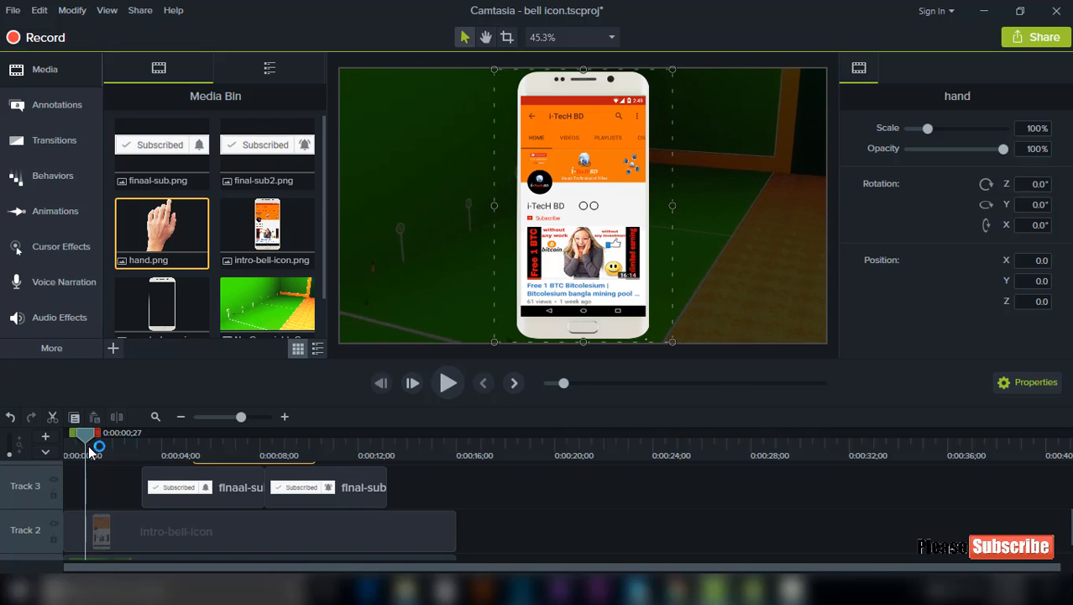
pyautogui.scroll(1, 141, 495)
pyautogui.moveTo(214, 478); pyautogui.dragTo(93, 480)
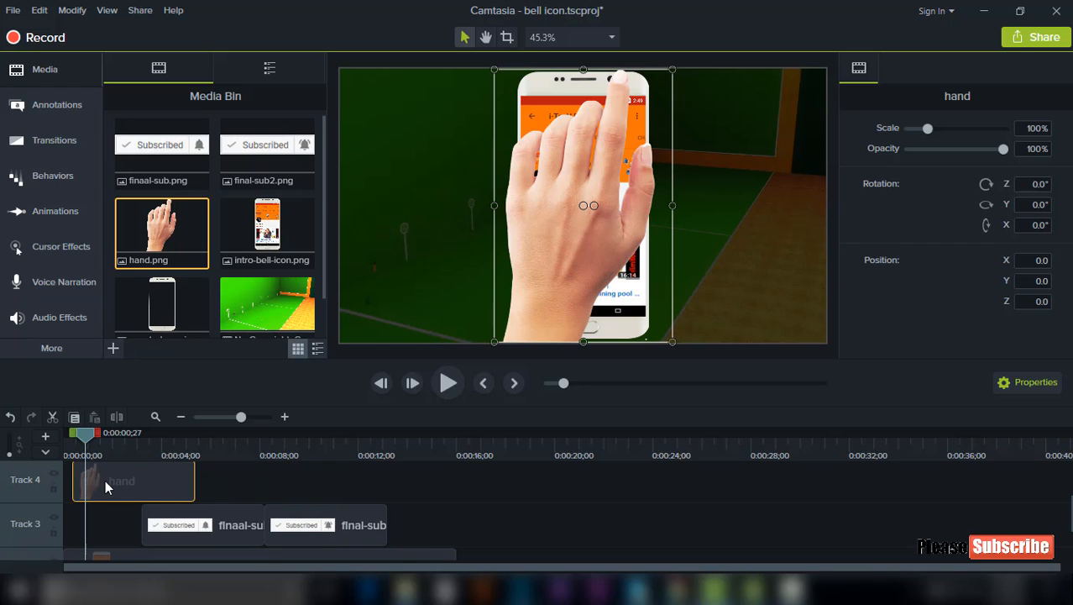
pyautogui.moveTo(194, 483); pyautogui.dragTo(454, 489)
pyautogui.scroll(-2, 163, 499)
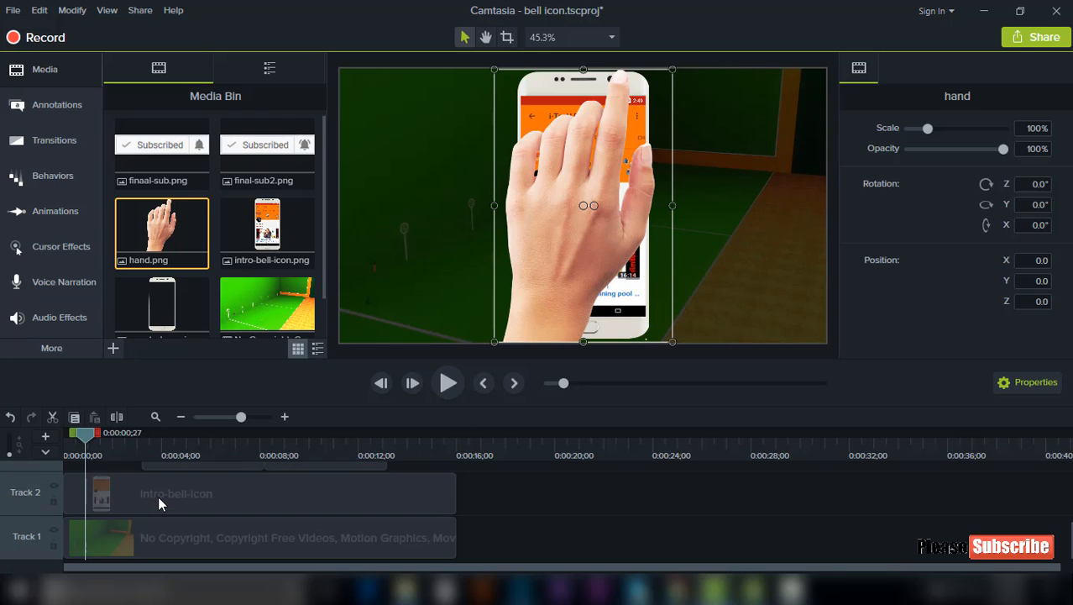
pyautogui.scroll(2, 156, 497)
pyautogui.moveTo(76, 483); pyautogui.dragTo(77, 438)
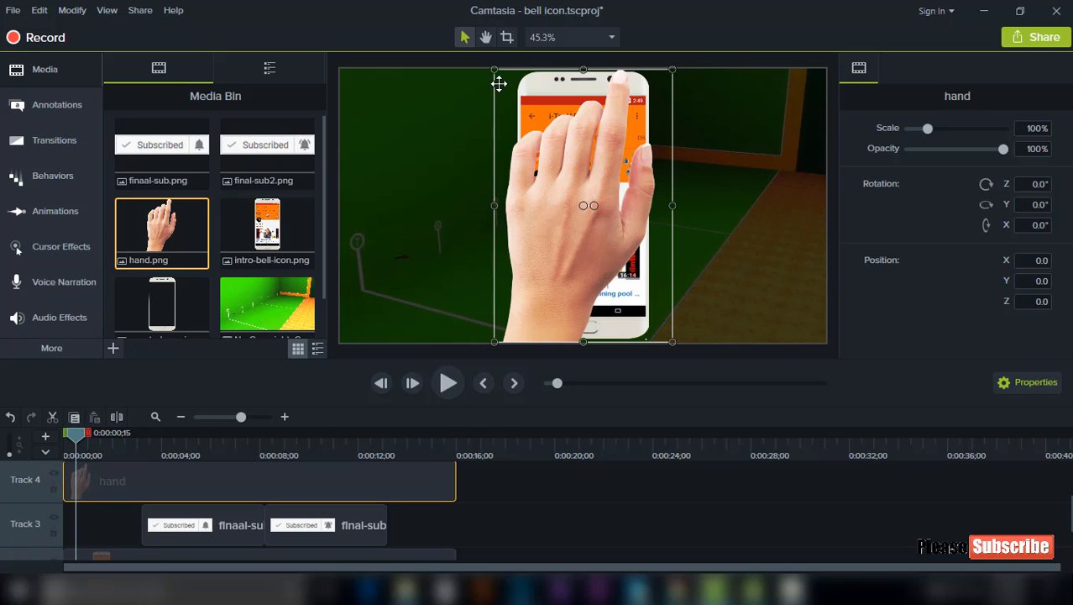
# Scale the hand down to about 55% and move it just below the canvas, at about X -267.7, Y -594.9.
pyautogui.moveTo(511, 91); pyautogui.dragTo(596, 193)
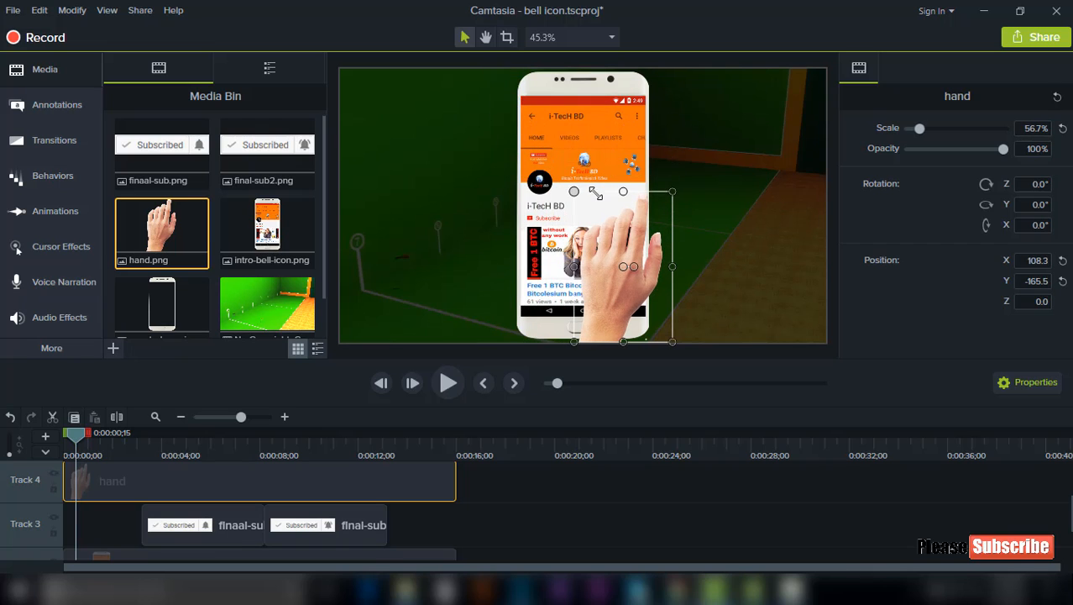
pyautogui.moveTo(639, 241); pyautogui.dragTo(503, 391)
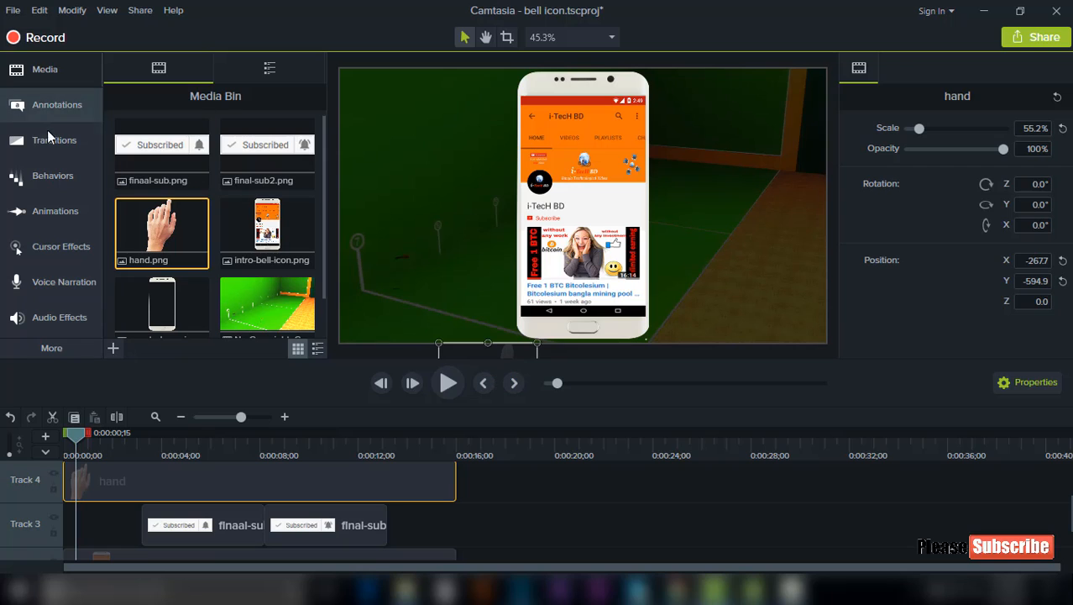
# Add a Custom animation to the hand clip that brings it onto the Subscribe button (X -177.2, Y -239.6), ending at 0:00:02;17.
pyautogui.click(53, 211)
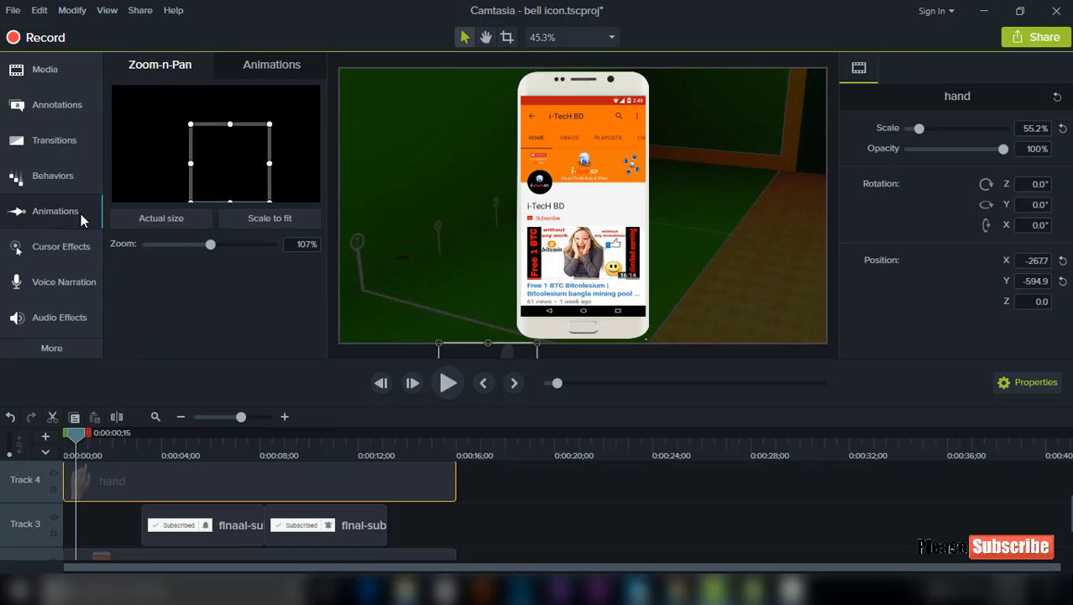
pyautogui.click(268, 70)
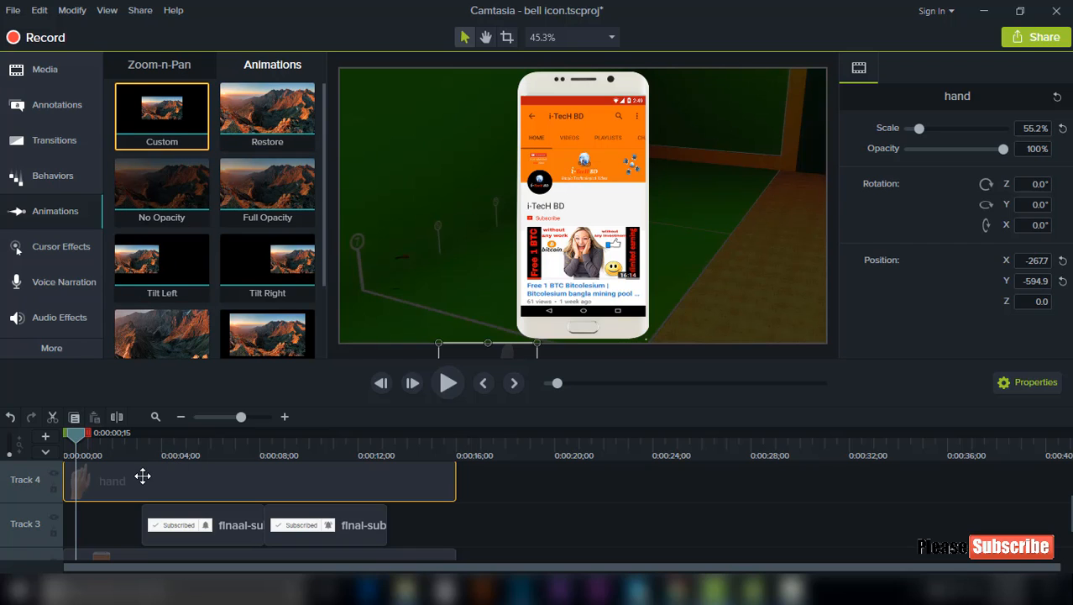
pyautogui.moveTo(143, 477); pyautogui.dragTo(102, 482)
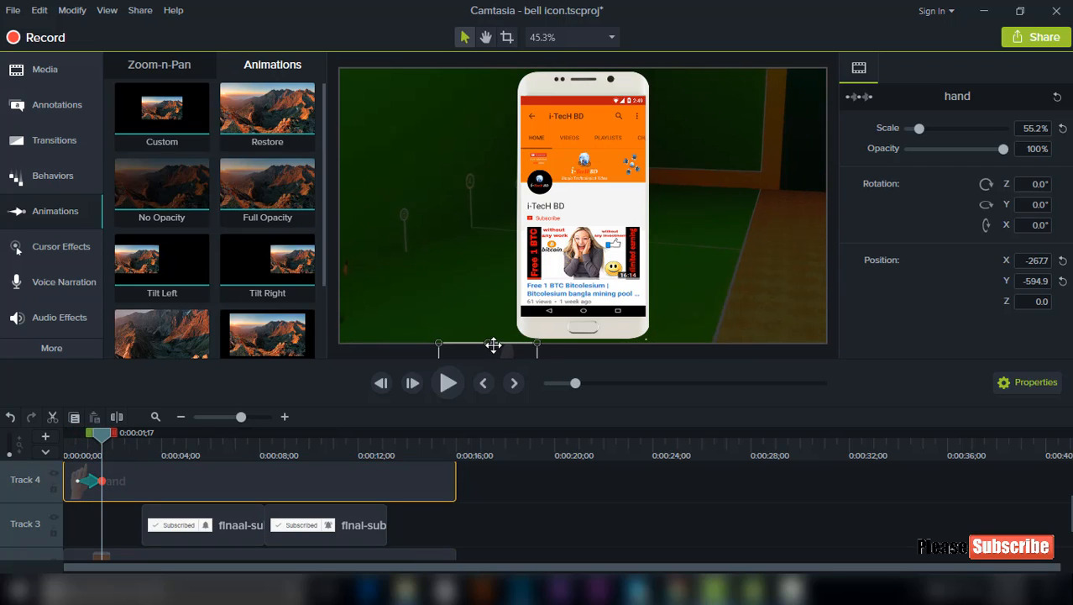
pyautogui.moveTo(476, 354); pyautogui.dragTo(510, 226)
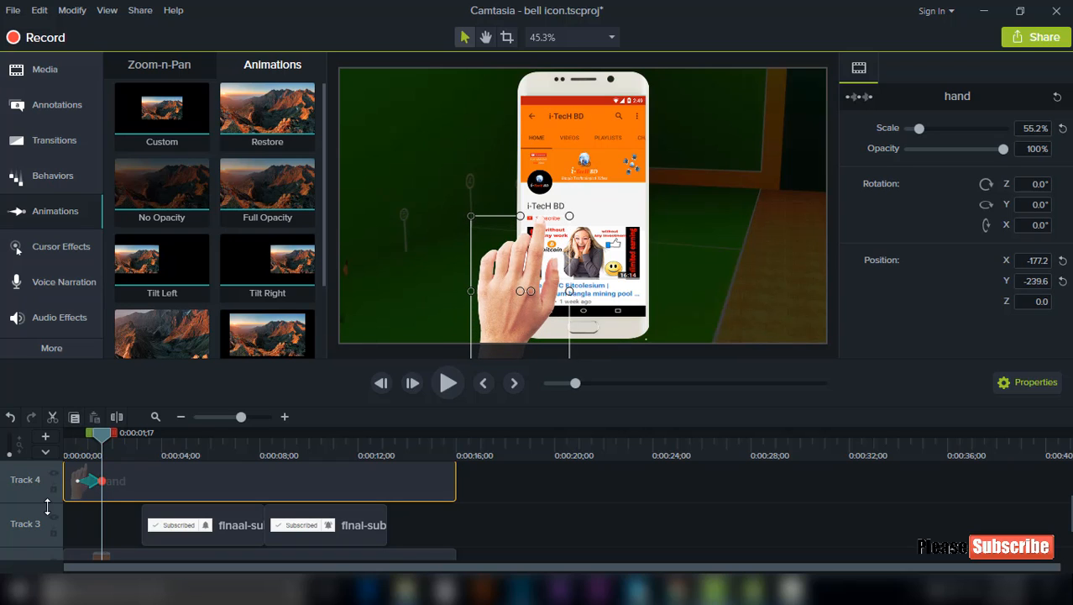
pyautogui.moveTo(103, 481); pyautogui.dragTo(126, 482)
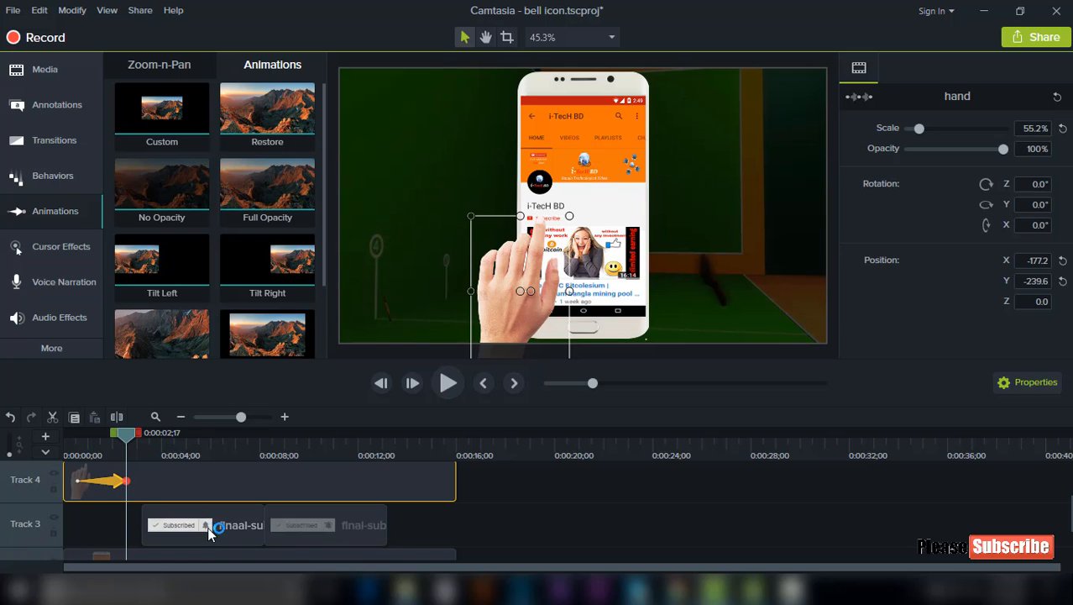
# Move both Subscribed images together over the phone's Subscribe button, to about X -100.6, Y -35.3.
pyautogui.moveTo(126, 438); pyautogui.dragTo(160, 438)
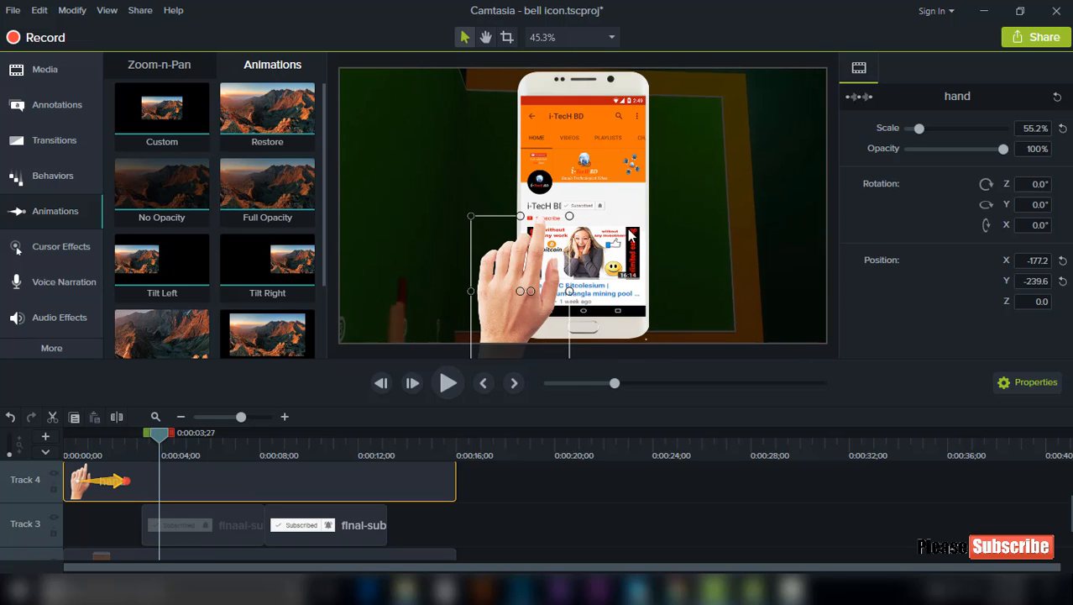
pyautogui.scroll(5, 632, 239)
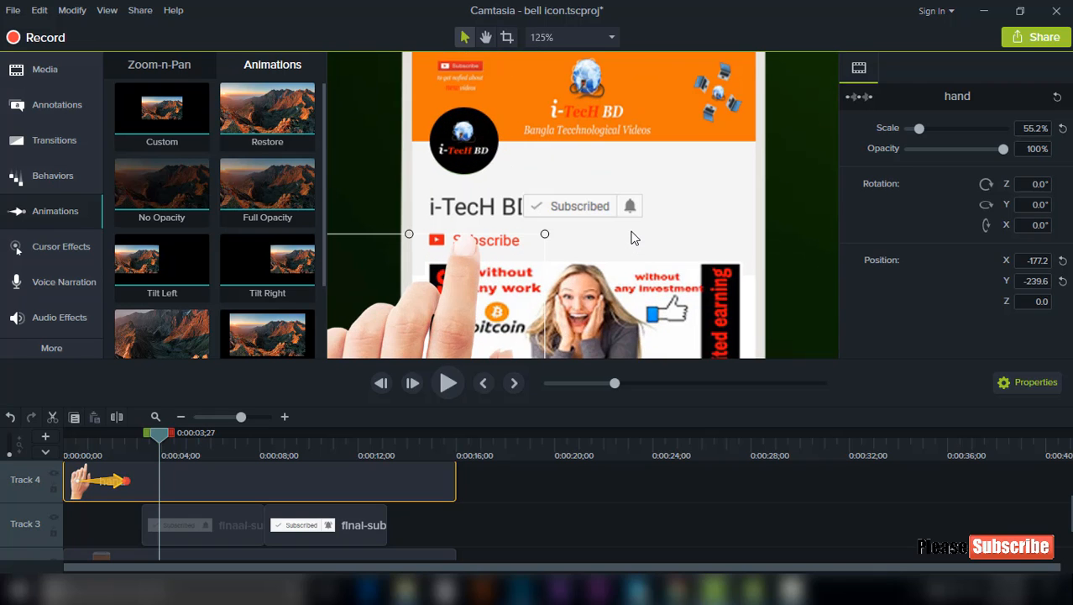
pyautogui.click(588, 207)
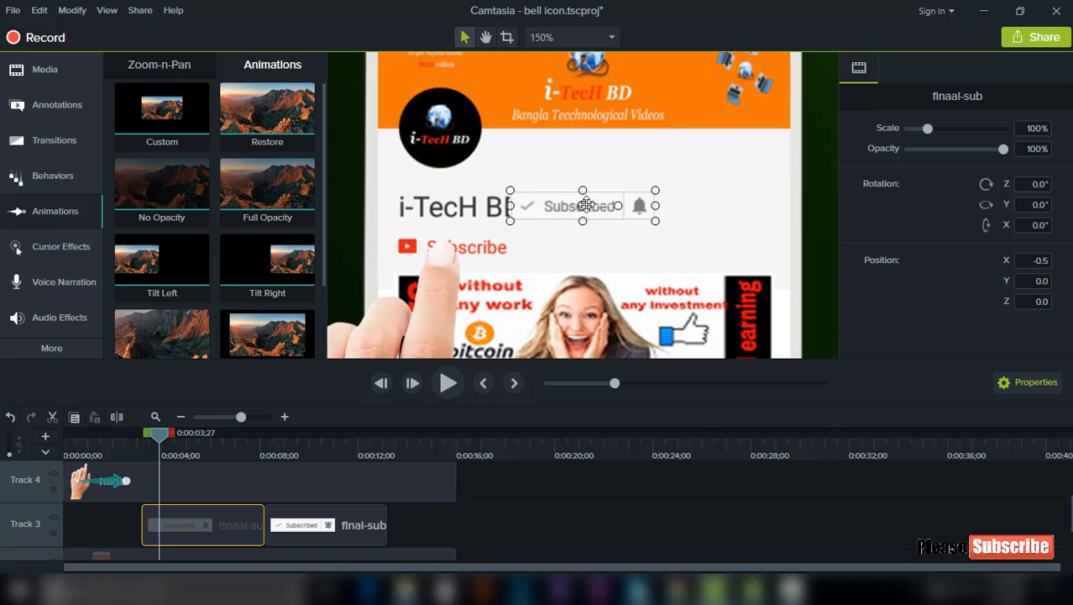
pyautogui.keyDown('ctrl'); pyautogui.click(304, 533); pyautogui.keyUp('ctrl')
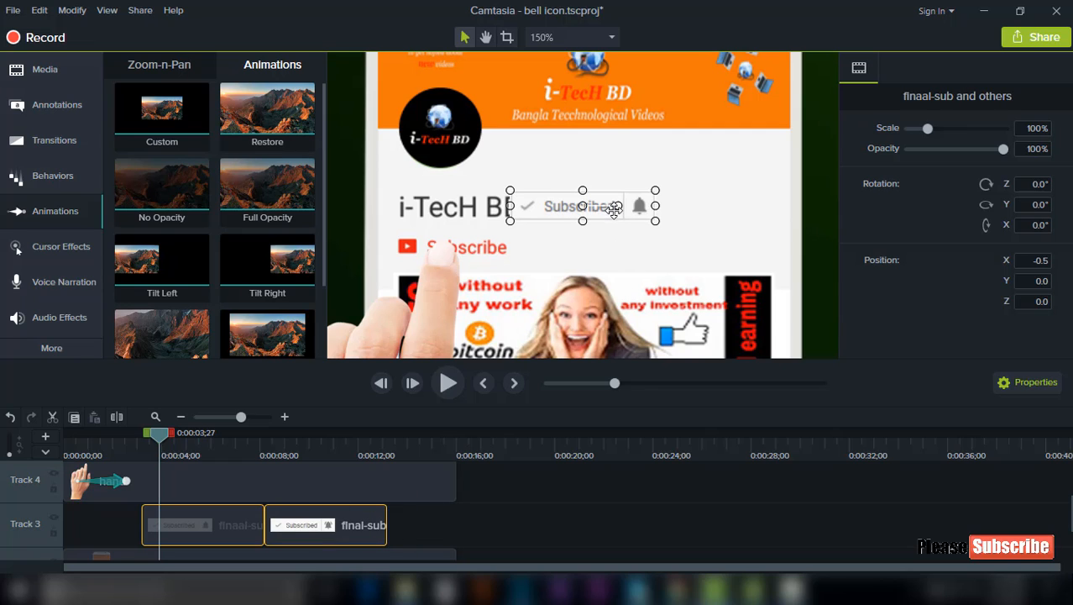
pyautogui.moveTo(610, 206); pyautogui.dragTo(498, 247)
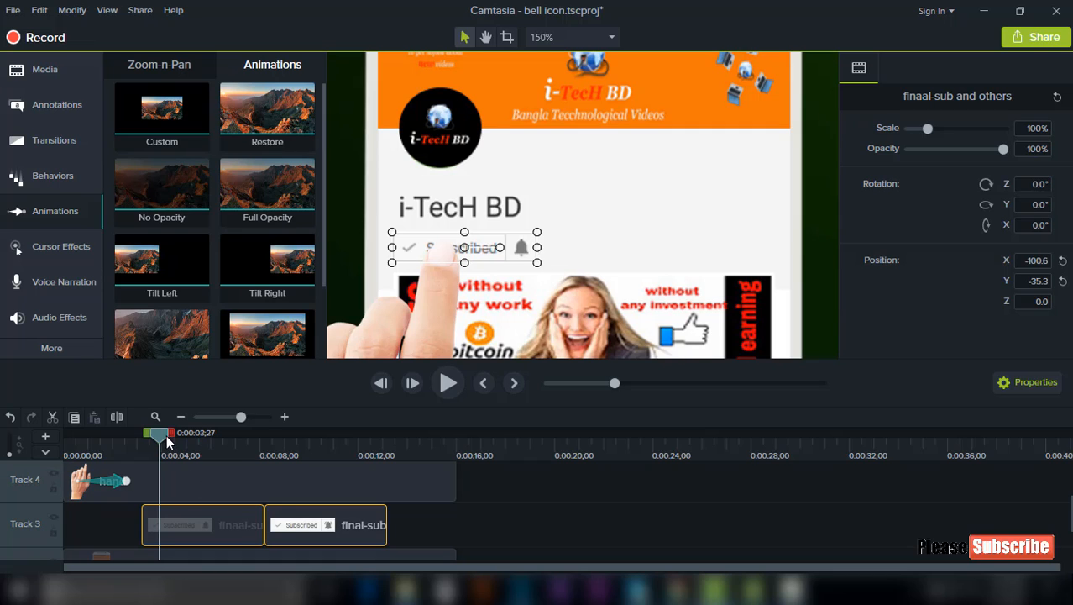
# Extend the hand's first animation to 0:00:06;07 and add a second Custom animation ending at 0:00:07;23 that moves it onto the bell (X -111.9, Y -246.3).
pyautogui.moveTo(160, 443)
pyautogui.mouseDown()
pyautogui.moveTo(184, 443)
pyautogui.moveTo(166, 443)
pyautogui.mouseUp()
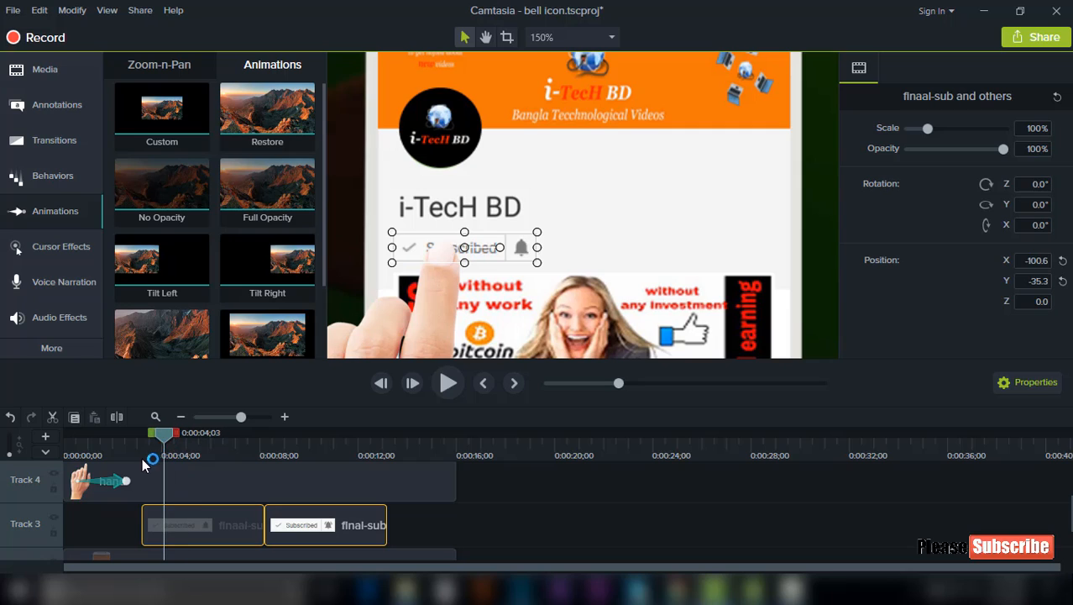
pyautogui.moveTo(126, 481); pyautogui.dragTo(218, 481)
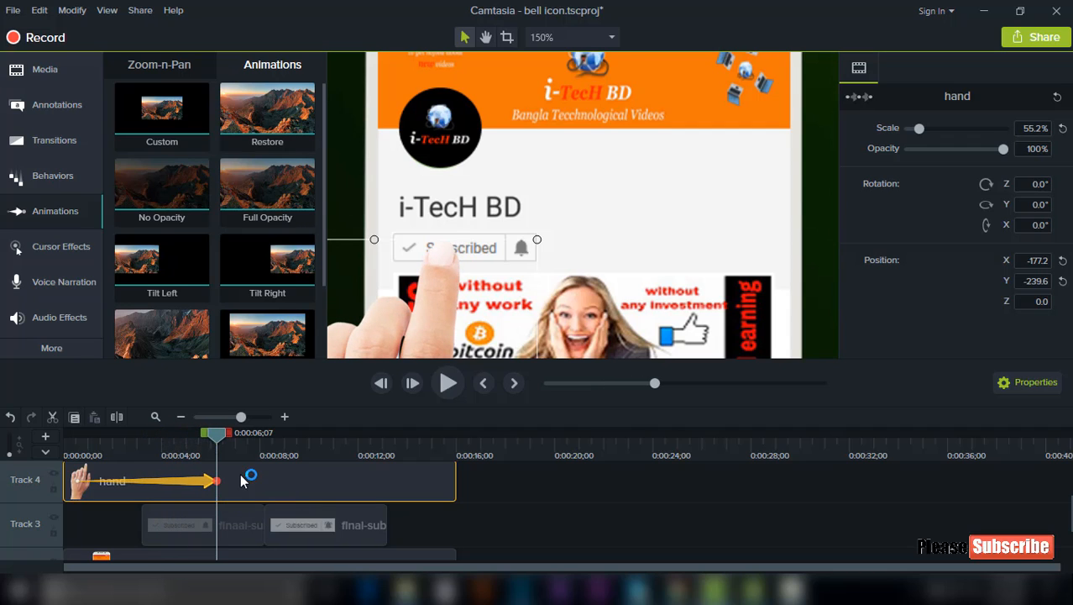
pyautogui.moveTo(224, 436); pyautogui.dragTo(242, 444)
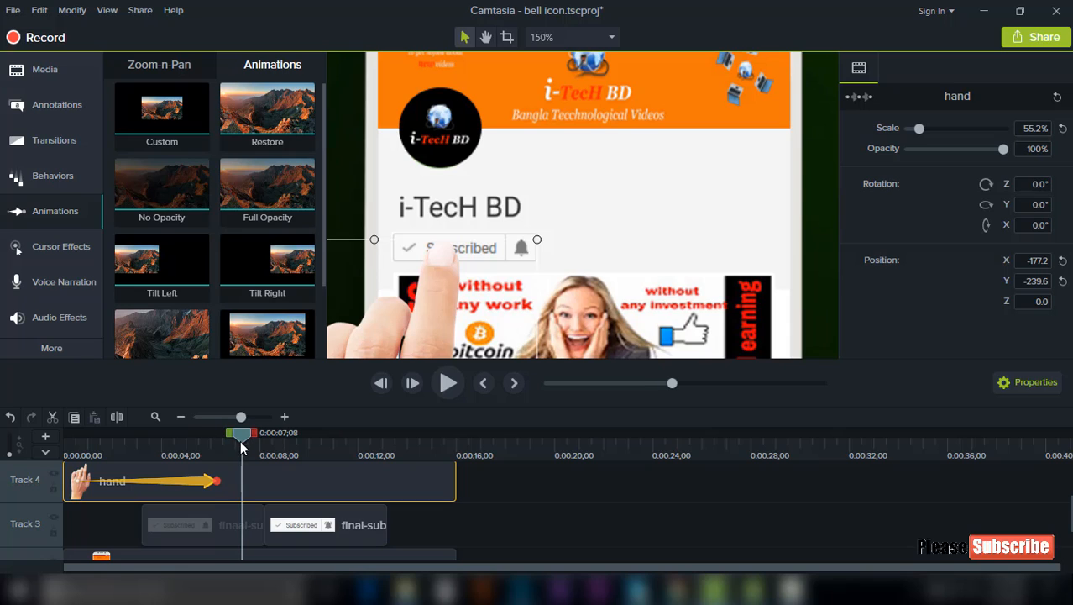
pyautogui.moveTo(161, 114)
pyautogui.mouseDown()
pyautogui.moveTo(227, 311)
pyautogui.moveTo(254, 482)
pyautogui.mouseUp()
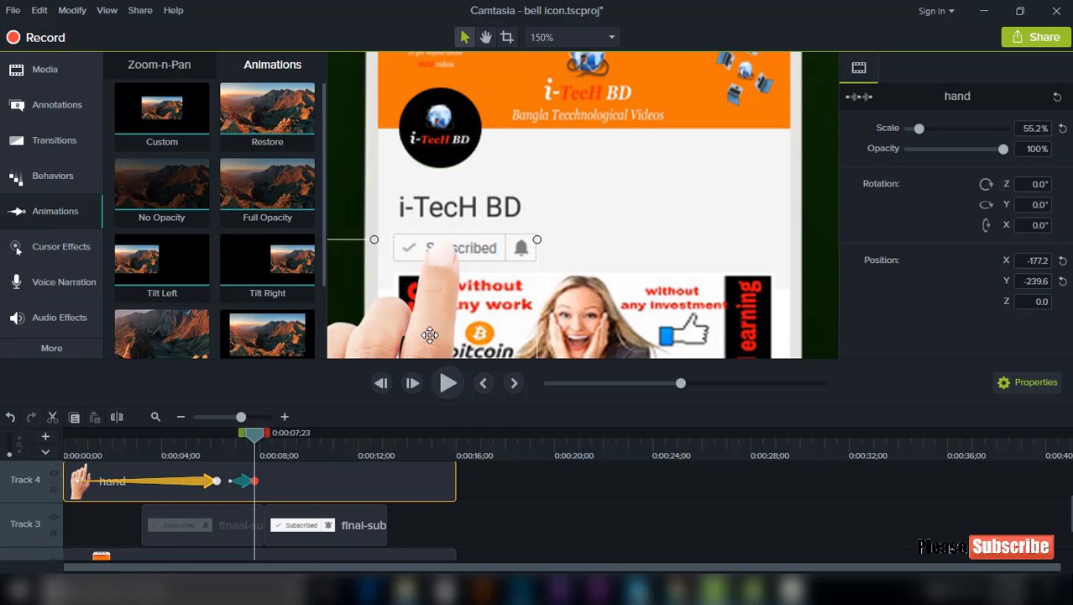
pyautogui.moveTo(429, 334); pyautogui.dragTo(503, 341)
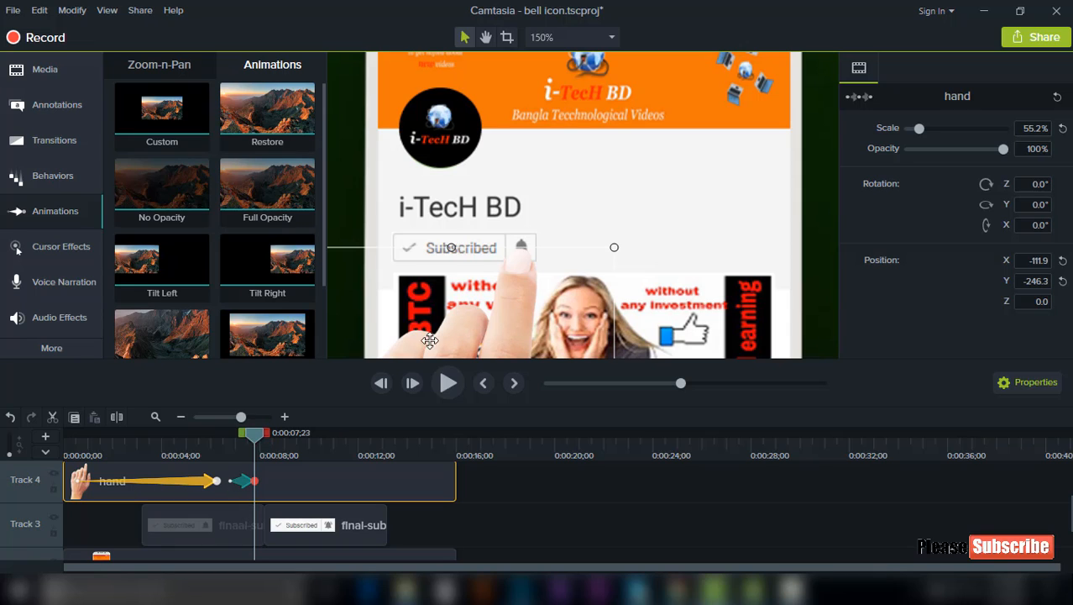
# Extend the hand's second animation to 0:00:12;04 and add a third Custom animation ending at 0:00:15;16 that moves it below the canvas (X -185.2, Y -627.6).
pyautogui.moveTo(252, 480); pyautogui.dragTo(257, 482)
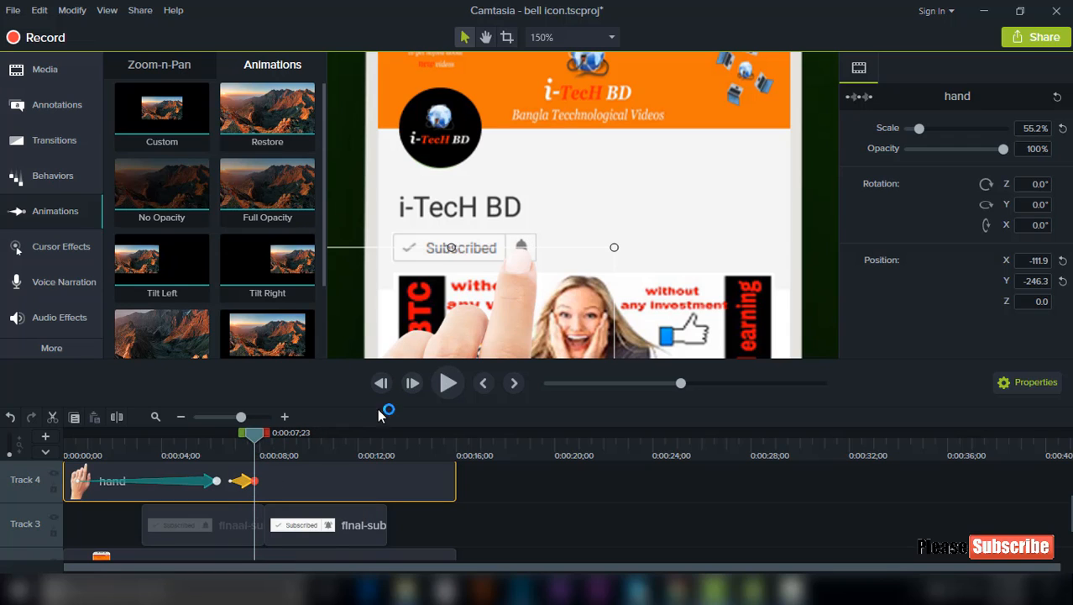
pyautogui.moveTo(258, 482); pyautogui.dragTo(361, 482)
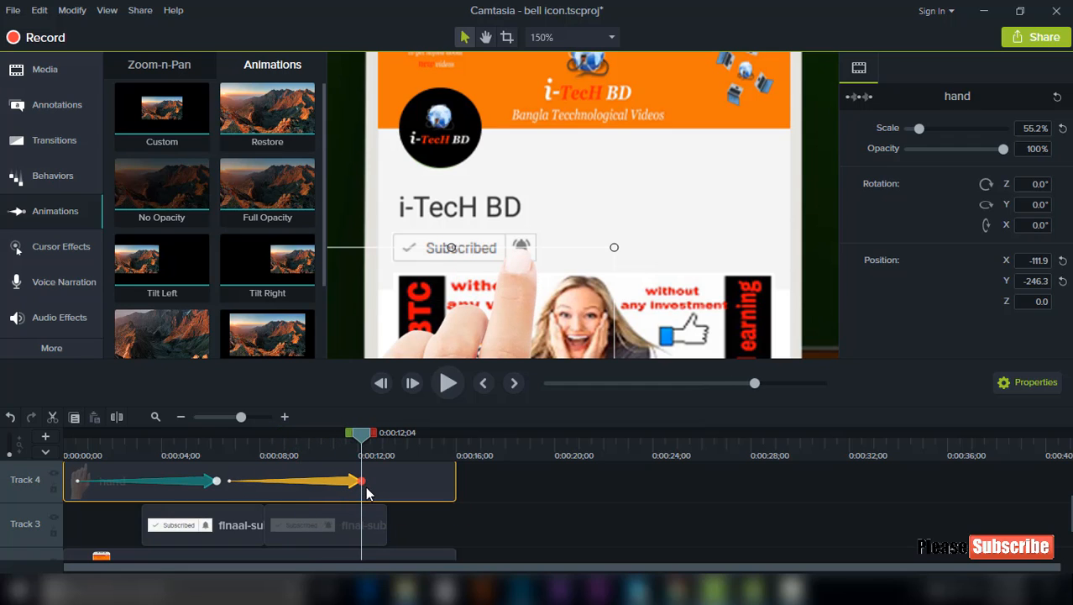
pyautogui.moveTo(366, 435); pyautogui.dragTo(384, 437)
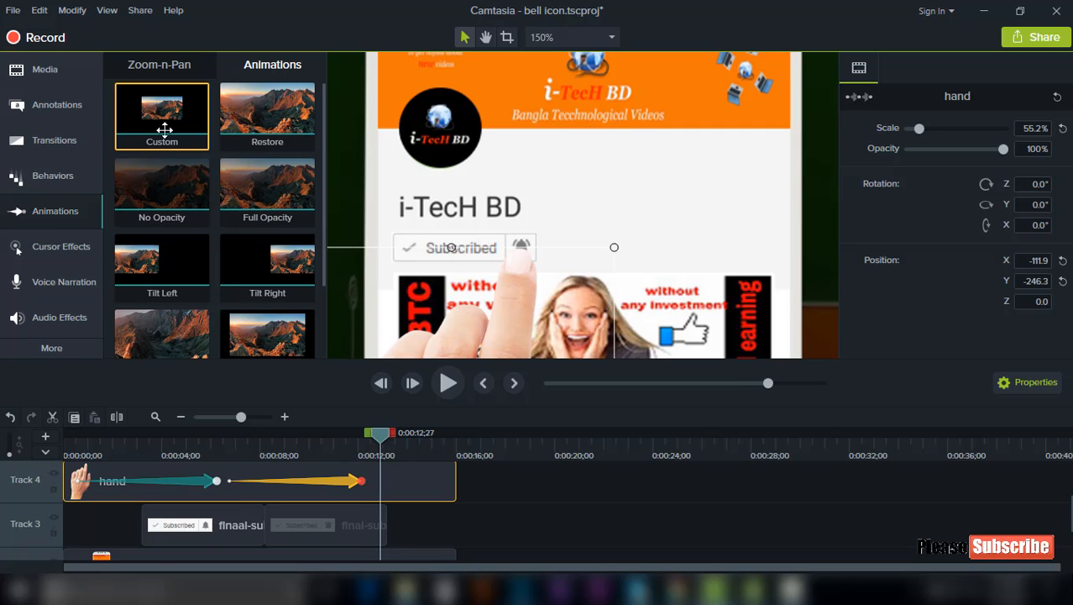
pyautogui.moveTo(160, 110); pyautogui.dragTo(402, 479)
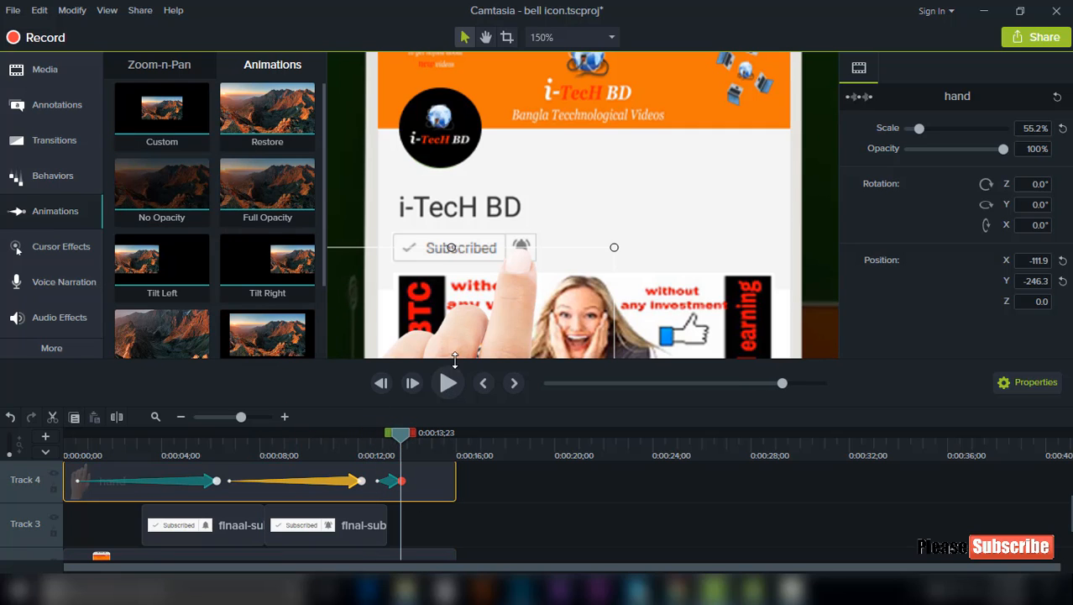
pyautogui.moveTo(451, 334); pyautogui.dragTo(404, 482)
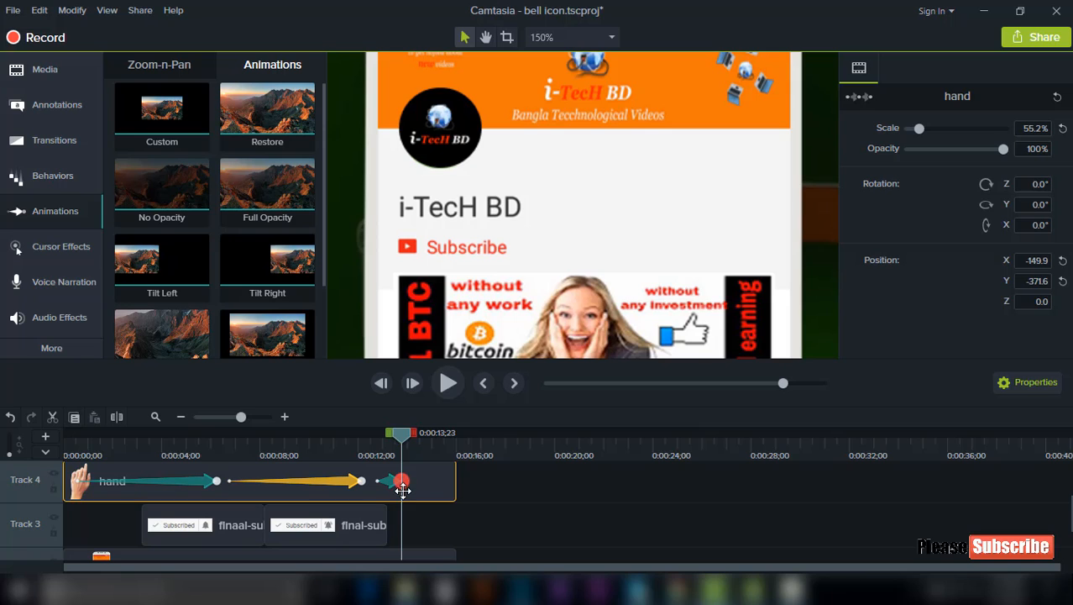
pyautogui.click(553, 37)
pyautogui.click(559, 56)
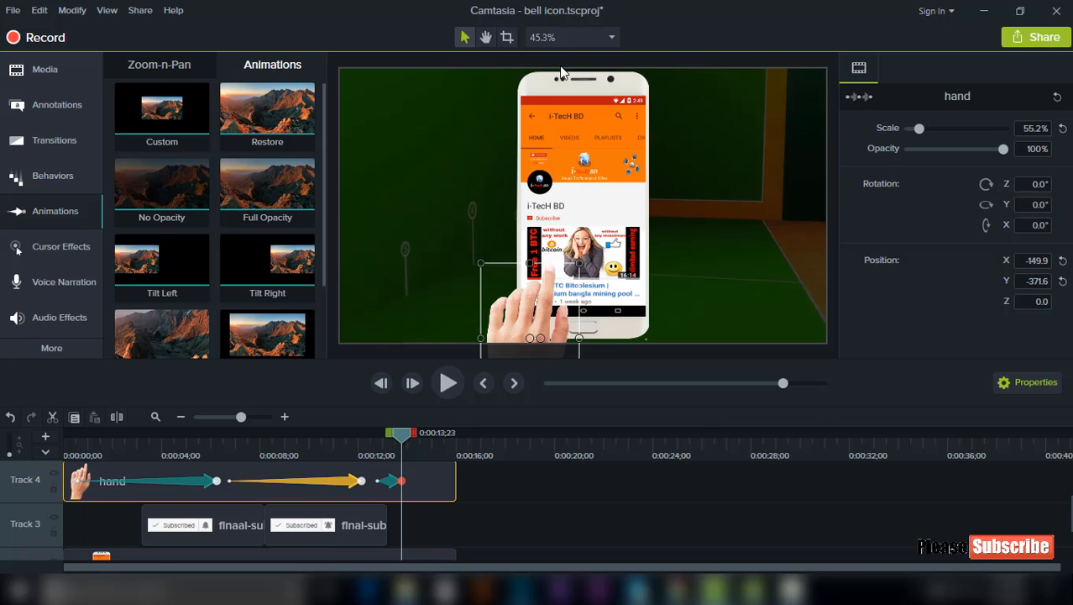
pyautogui.moveTo(529, 313); pyautogui.dragTo(508, 412)
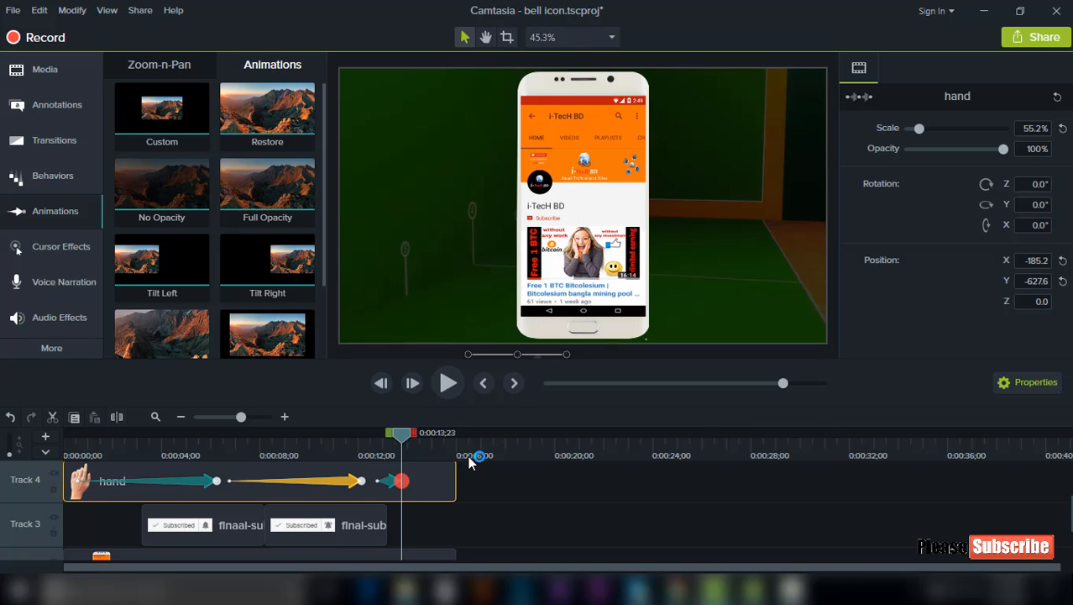
pyautogui.moveTo(402, 480); pyautogui.dragTo(445, 481)
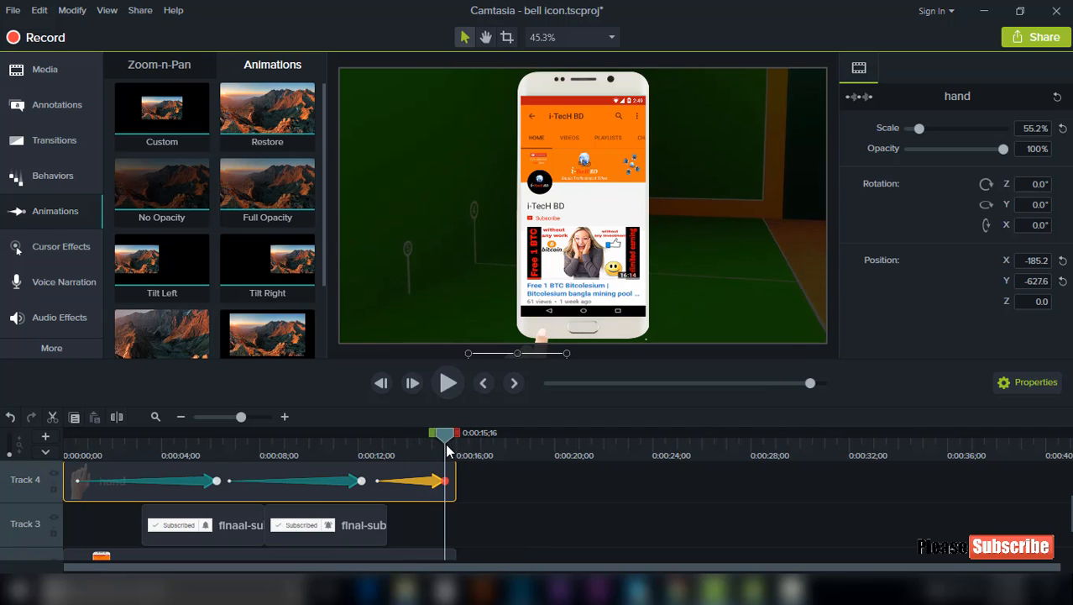
# Play the whole hand animation from the start of the timeline and scrub back to check its timing.
pyautogui.moveTo(446, 437); pyautogui.dragTo(66, 445)
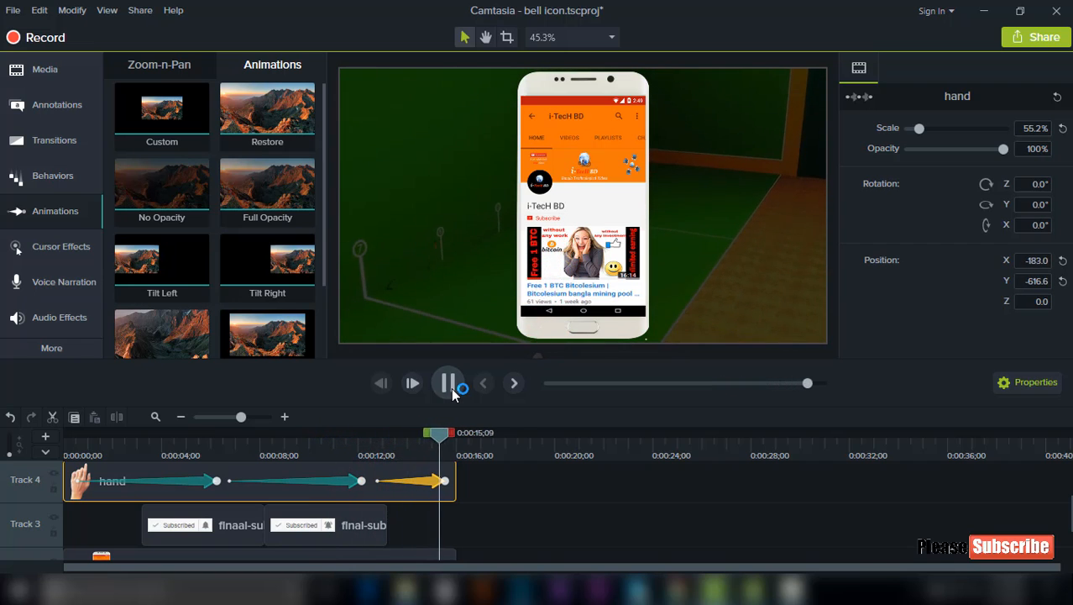
pyautogui.click(448, 385)
pyautogui.moveTo(440, 440); pyautogui.dragTo(369, 435)
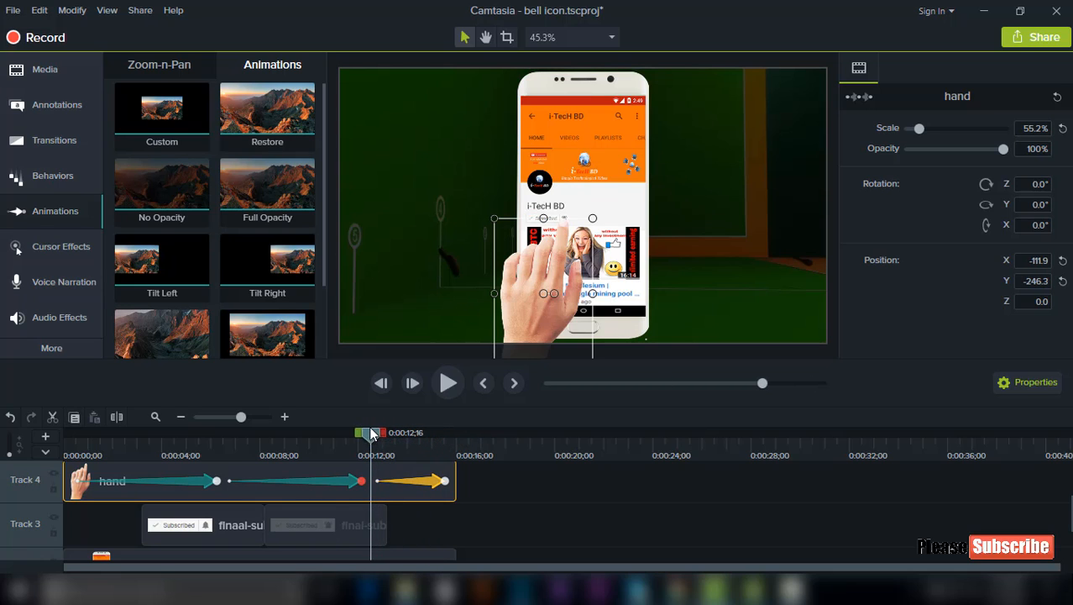
# Trim the ends of the intro-bell-icon clip and the background video to 0:00:05;13.
pyautogui.scroll(-2, 399, 481)
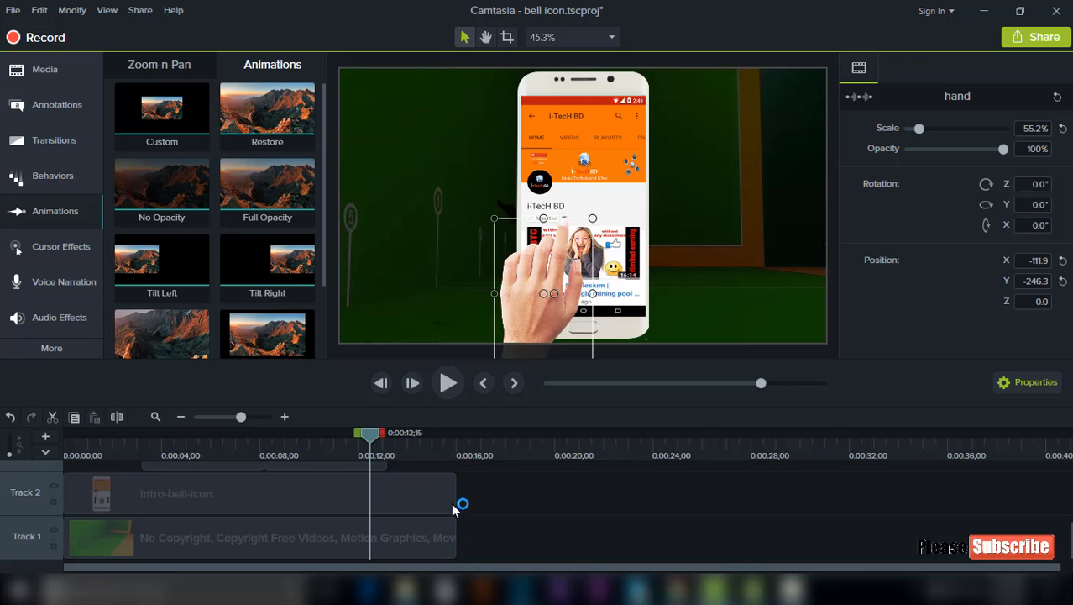
pyautogui.moveTo(378, 434); pyautogui.dragTo(200, 445)
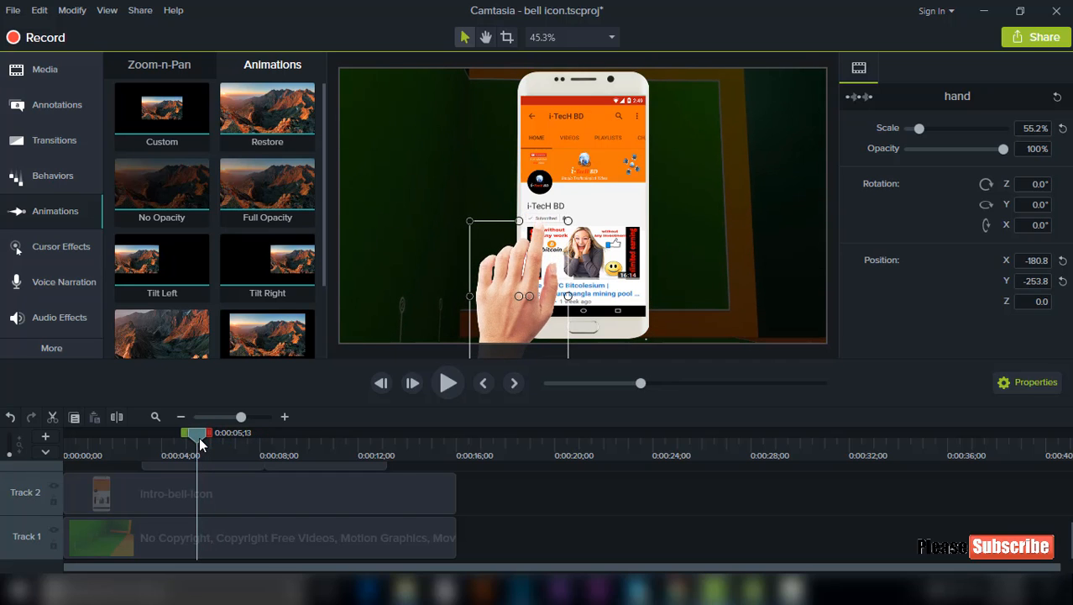
pyautogui.moveTo(456, 494); pyautogui.dragTo(195, 492)
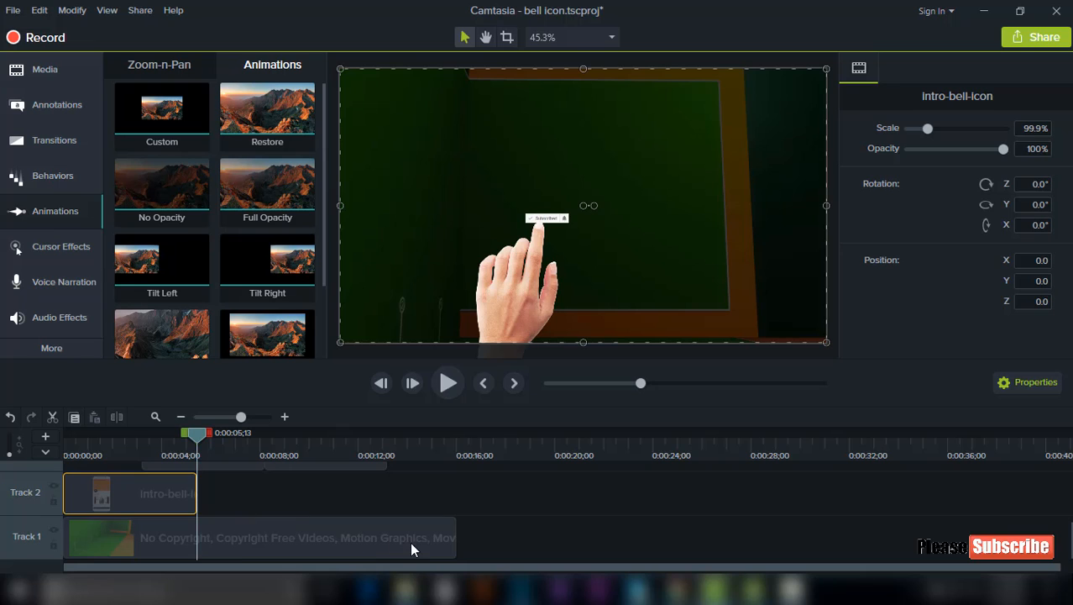
pyautogui.click(420, 543)
pyautogui.moveTo(456, 546); pyautogui.dragTo(199, 542)
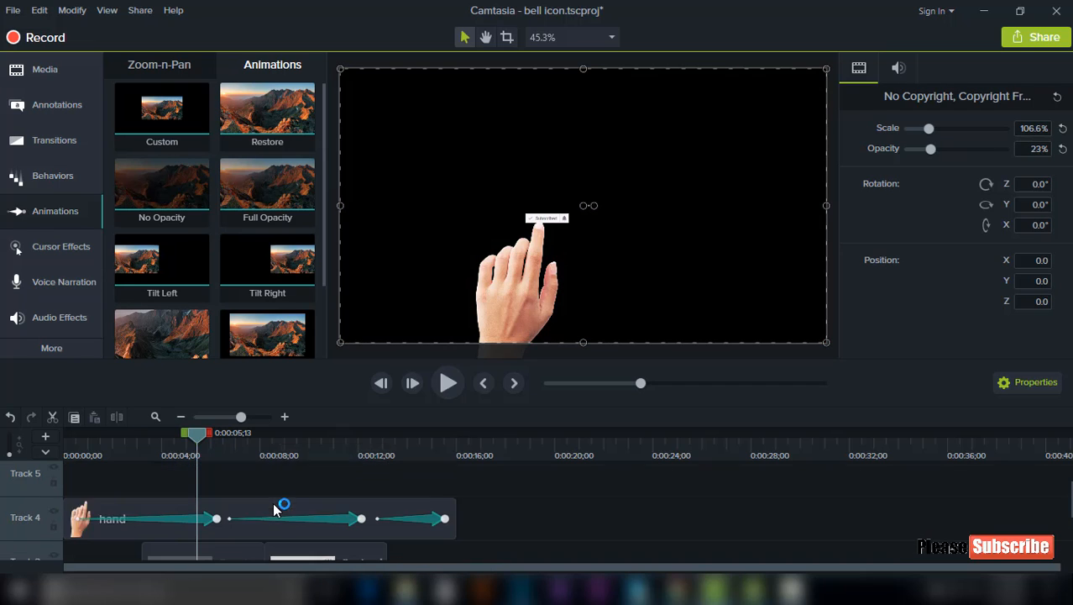
# Shorten both Subscribed images and place them back to back from the start of the timeline, ending at about 0:00:04.
pyautogui.moveTo(412, 522); pyautogui.dragTo(240, 525)
pyautogui.moveTo(211, 527); pyautogui.dragTo(137, 527)
pyautogui.click(138, 526)
pyautogui.moveTo(208, 529); pyautogui.dragTo(251, 528)
pyautogui.moveTo(184, 525); pyautogui.dragTo(122, 525)
pyautogui.moveTo(250, 530); pyautogui.dragTo(143, 532)
pyautogui.moveTo(242, 525); pyautogui.dragTo(166, 525)
# Shorten the hand's three animations to fit the shorter intro and trim the end of the hand clip to 0:00:05;13.
pyautogui.moveTo(141, 481); pyautogui.dragTo(96, 480)
pyautogui.moveTo(360, 481); pyautogui.dragTo(141, 496)
pyautogui.moveTo(423, 485); pyautogui.dragTo(190, 494)
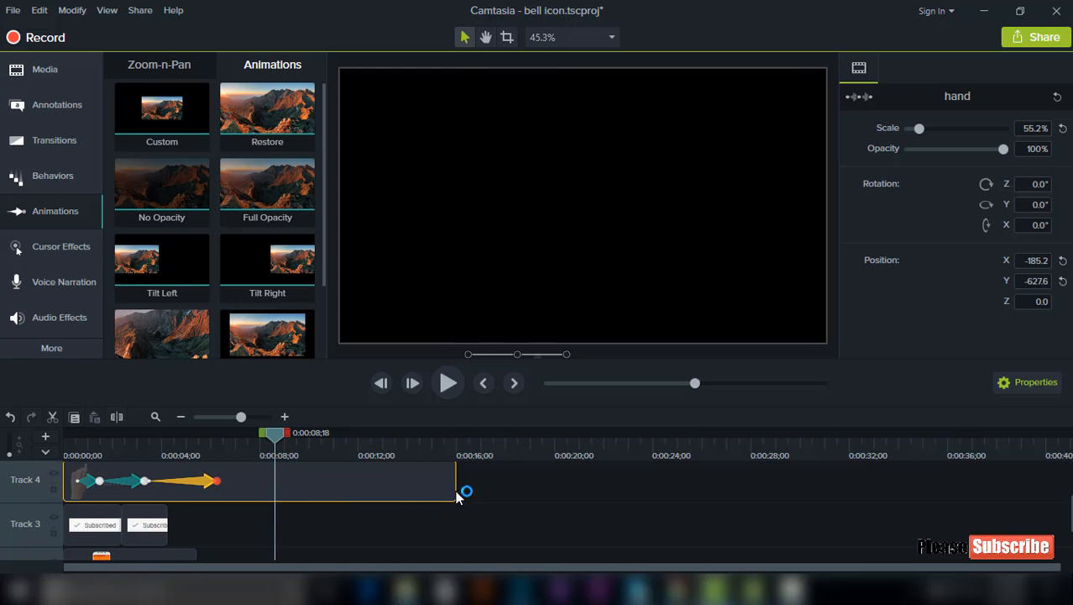
pyautogui.moveTo(456, 492); pyautogui.dragTo(179, 491)
# Trim the start of the first Subscribed image to about 0:00:01 and replay the intro from the beginning.
pyautogui.press('space')
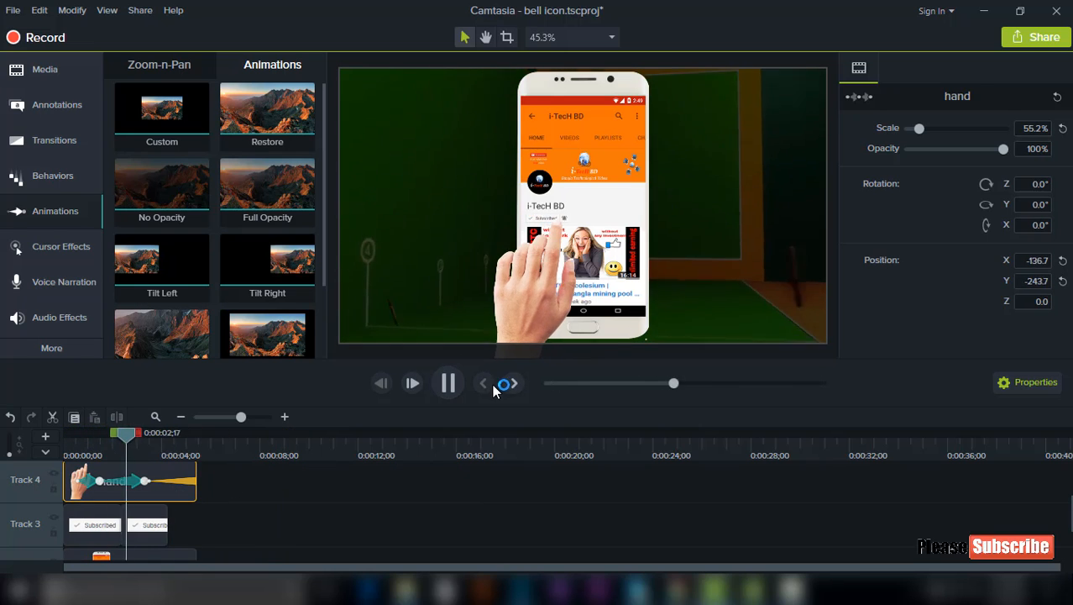
pyautogui.moveTo(69, 523); pyautogui.dragTo(98, 523)
pyautogui.press('space')
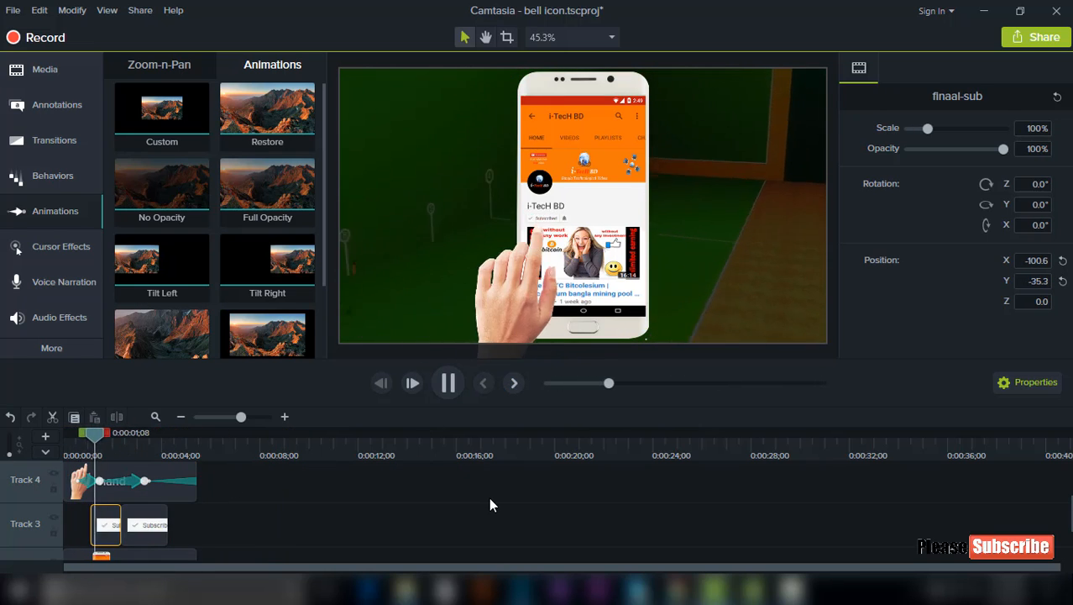
pyautogui.press('space')
pyautogui.moveTo(169, 441); pyautogui.dragTo(11, 467)
pyautogui.click(448, 383)
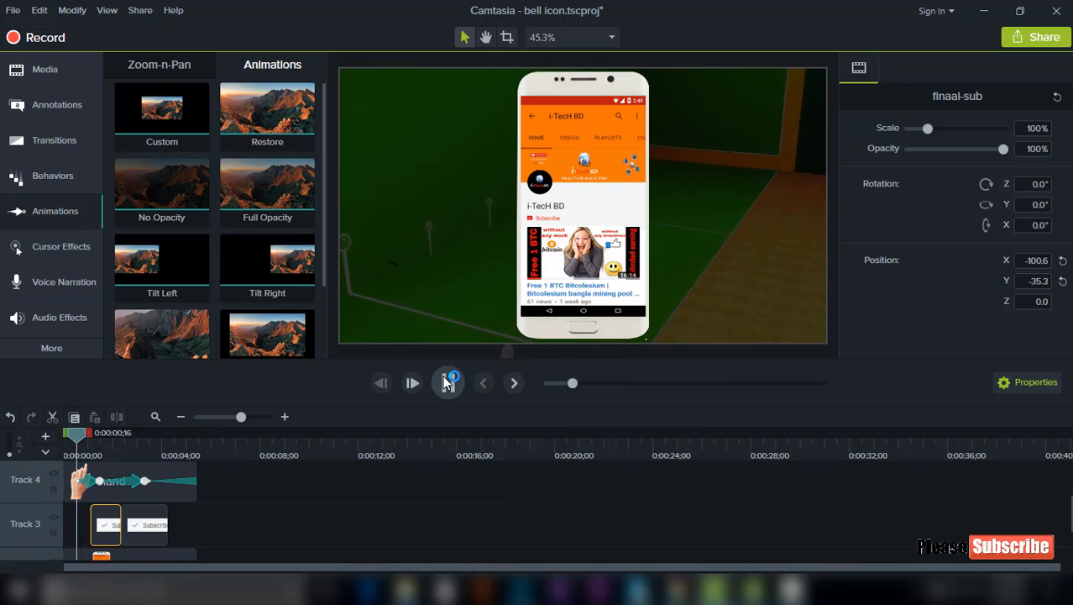
pyautogui.press('space')
# Extend the hand's first animation to end at about 0:00:02 and preview the timing.
pyautogui.click(102, 480)
pyautogui.moveTo(102, 479)
pyautogui.mouseDown()
pyautogui.moveTo(135, 479)
pyautogui.moveTo(112, 480)
pyautogui.mouseUp()
pyautogui.click(449, 384)
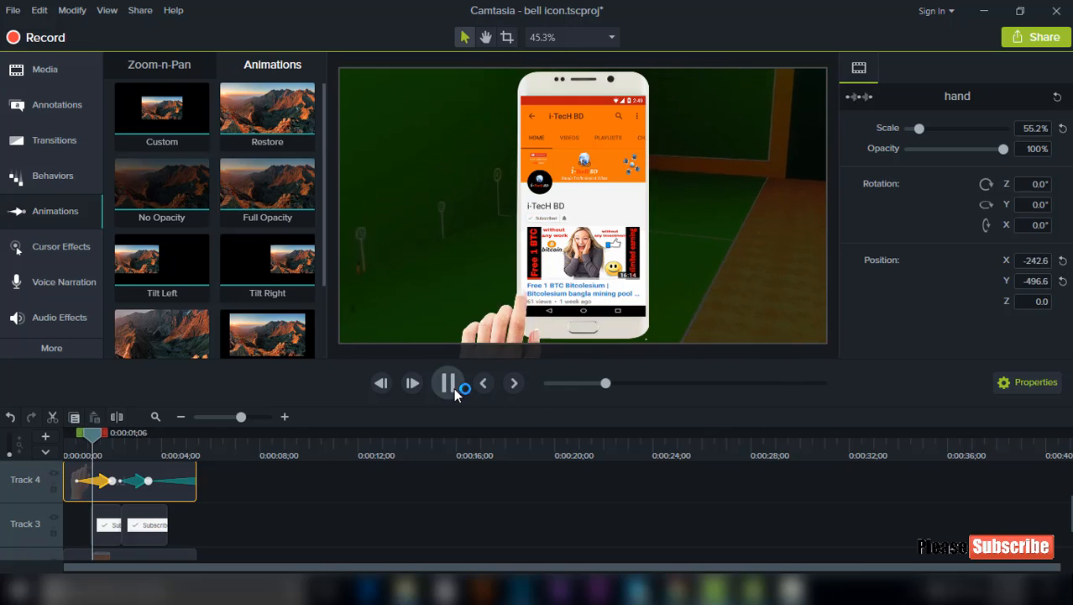
pyautogui.click(449, 383)
# Shift both Subscribed images so the first begins where the hand's first animation ends, at about 0:00:02, and replay the intro.
pyautogui.click(92, 521)
pyautogui.moveTo(92, 522); pyautogui.dragTo(102, 522)
pyautogui.moveTo(118, 436); pyautogui.dragTo(76, 436)
pyautogui.click(449, 383)
pyautogui.click(449, 383)
pyautogui.moveTo(202, 514); pyautogui.dragTo(120, 523)
pyautogui.moveTo(123, 524)
pyautogui.mouseDown()
pyautogui.moveTo(149, 525)
pyautogui.moveTo(113, 524)
pyautogui.mouseUp()
pyautogui.click(447, 383)
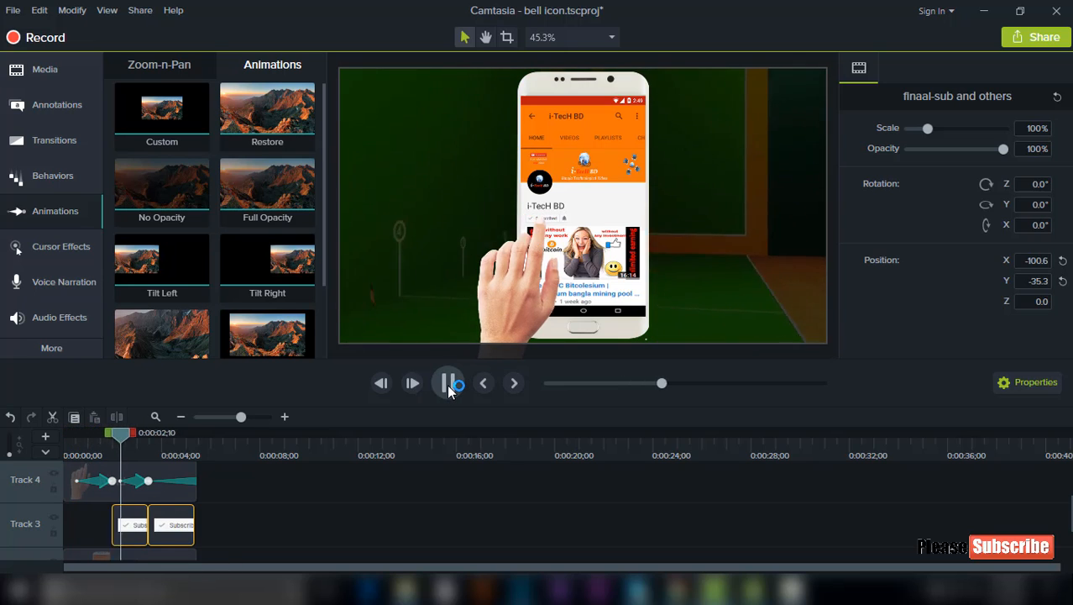
pyautogui.click(449, 386)
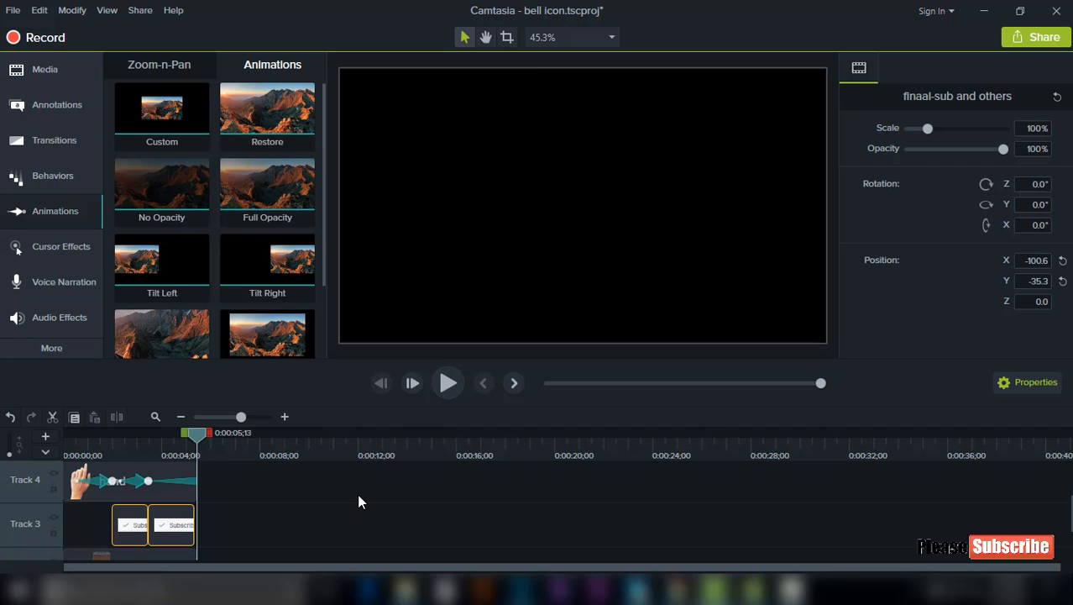
pyautogui.scroll(-3, 358, 501)
pyautogui.scroll(3, 355, 496)
pyautogui.scroll(-3, 355, 495)
pyautogui.scroll(5, 353, 497)
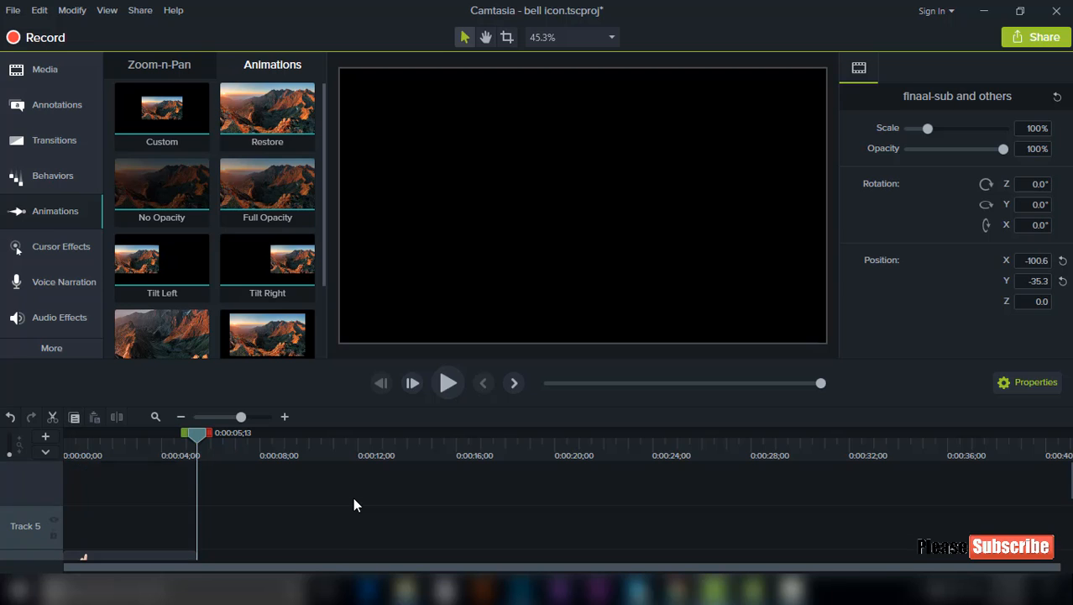
pyautogui.scroll(-5, 353, 499)
pyautogui.scroll(5, 353, 499)
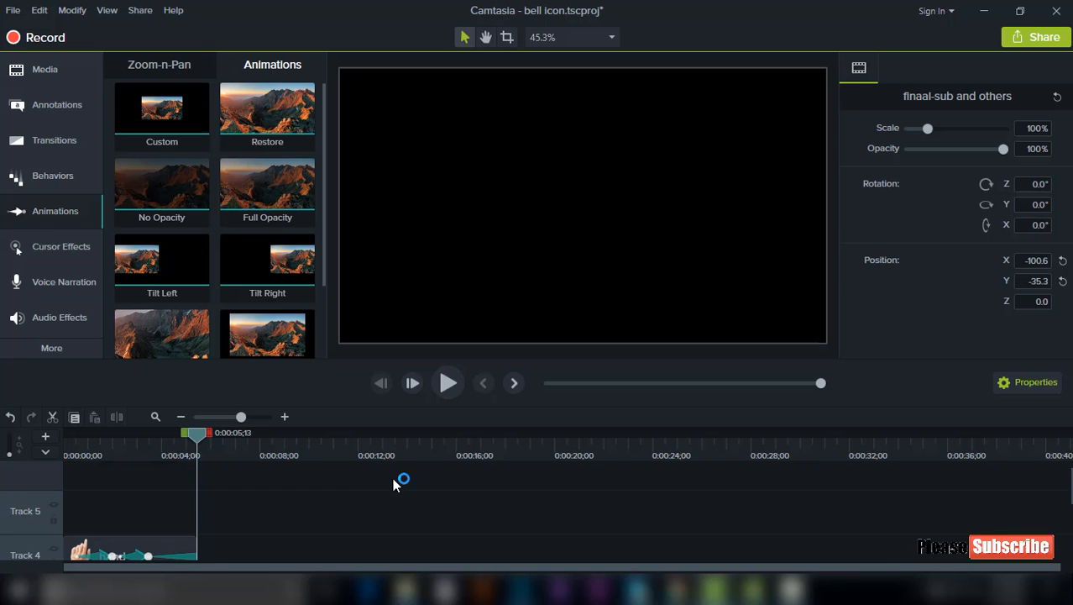
# Play the shortened intro through again from the start of the timeline.
pyautogui.click(448, 383)
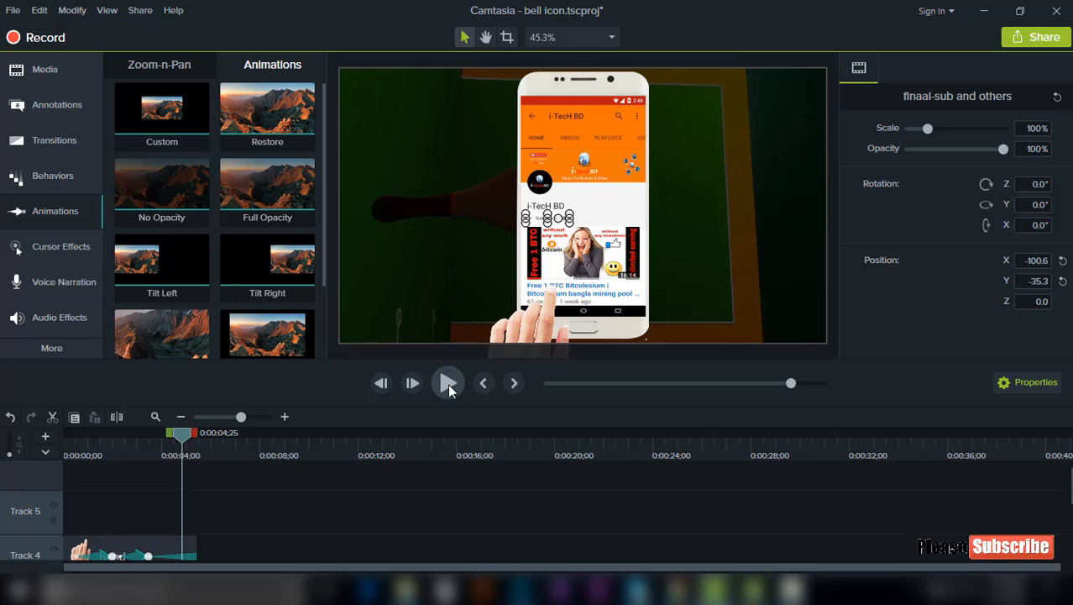
pyautogui.moveTo(185, 441); pyautogui.dragTo(61, 441)
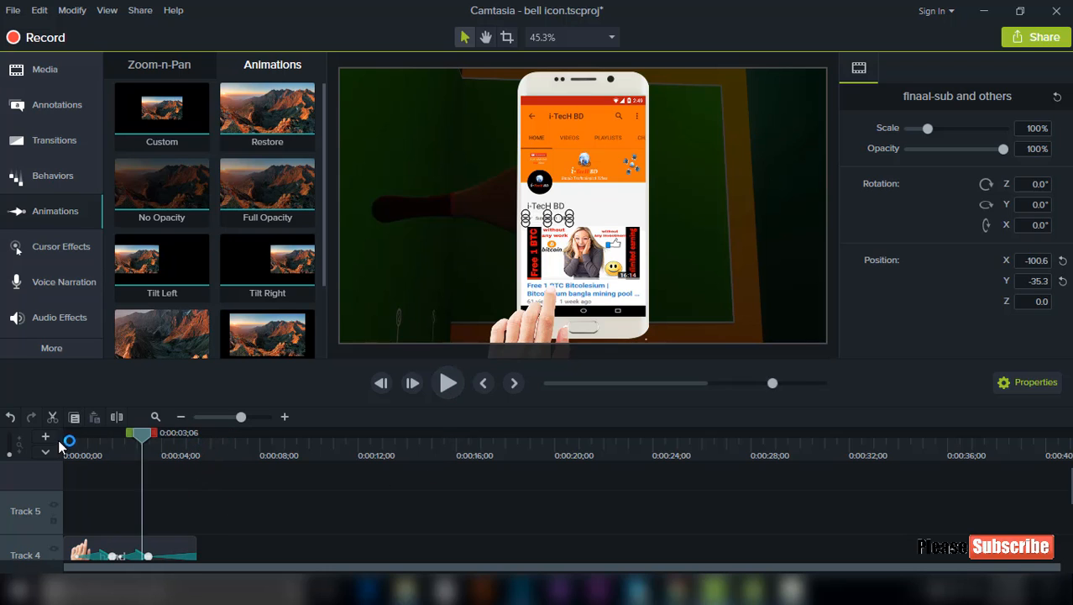
pyautogui.click(436, 384)
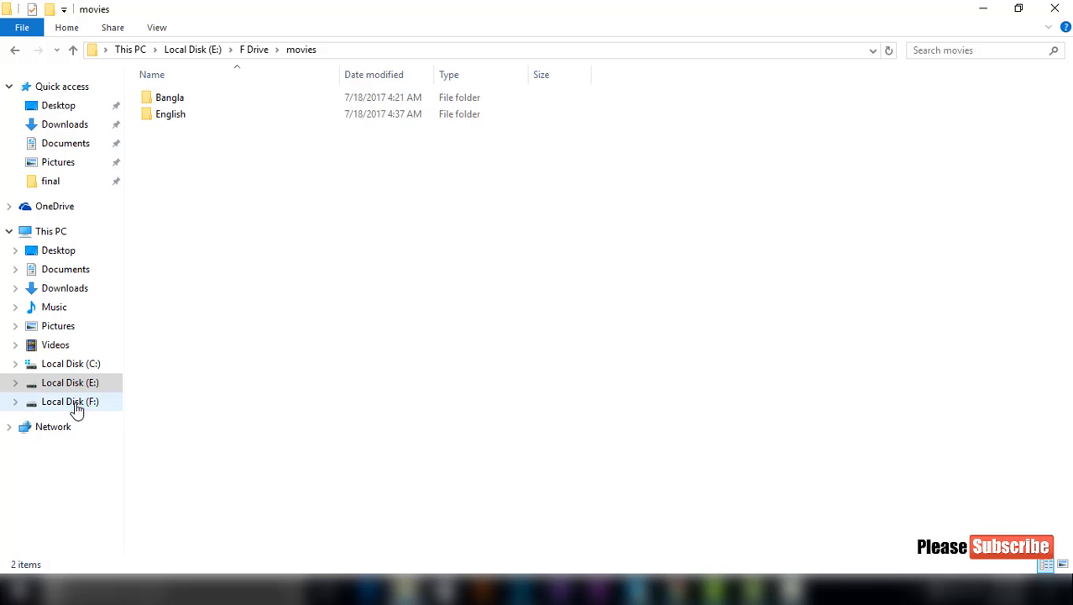
# Switch to File Explorer and open the final folder in F:\Youtube\i-Tech Bd\Bell Icon intro Raw file.
pyautogui.click(74, 402)
pyautogui.click(179, 202)
pyautogui.doubleClick(179, 202)
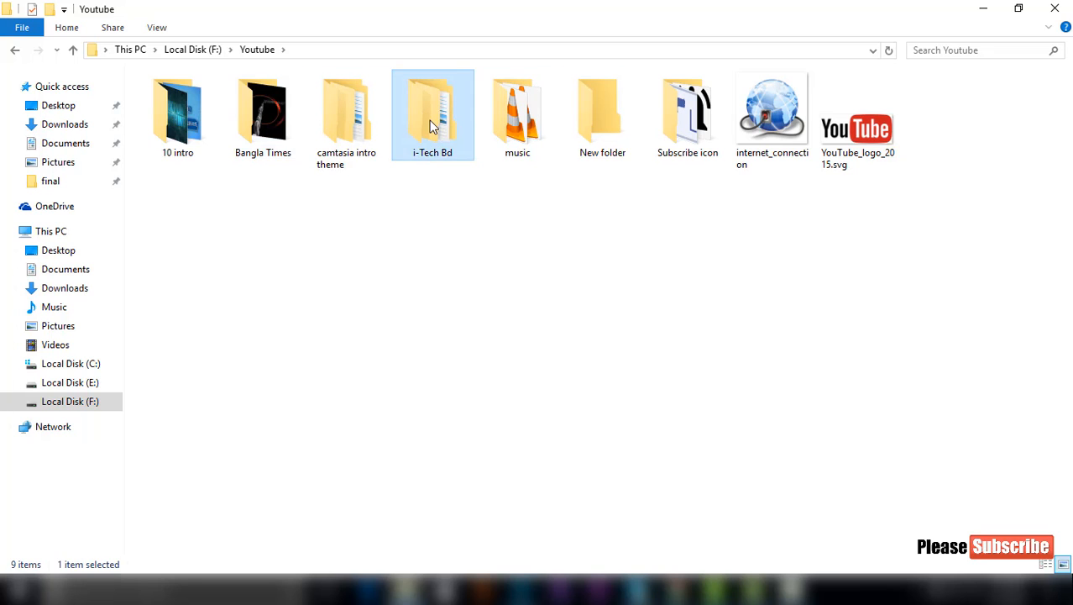
pyautogui.doubleClick(430, 120)
pyautogui.doubleClick(203, 97)
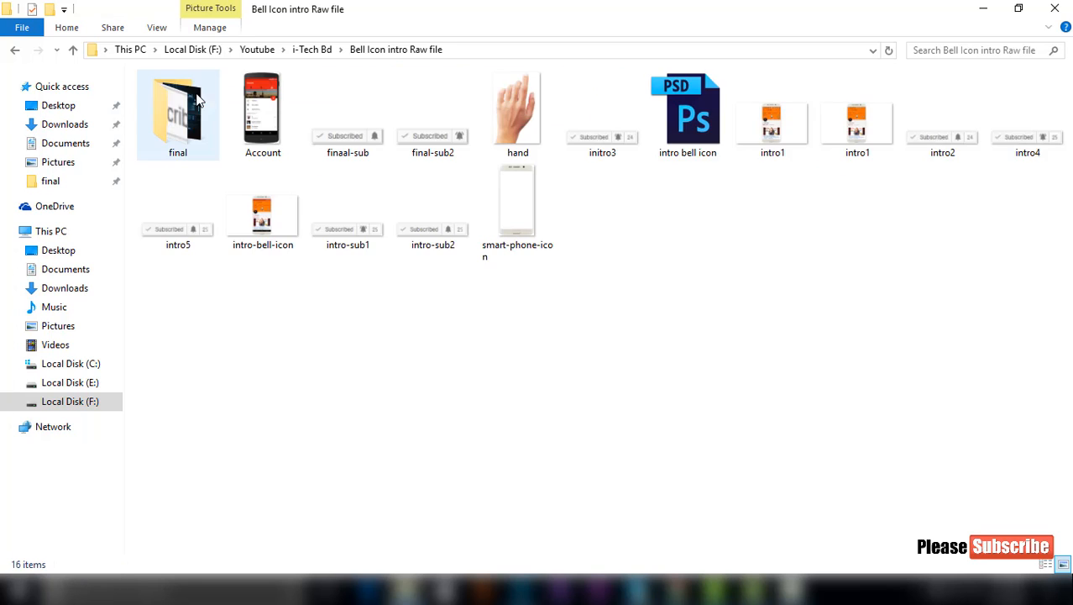
pyautogui.doubleClick(179, 105)
# Play the bell button video in VLC, close the player and the folder window, and return to Camtasia.
pyautogui.doubleClick(179, 123)
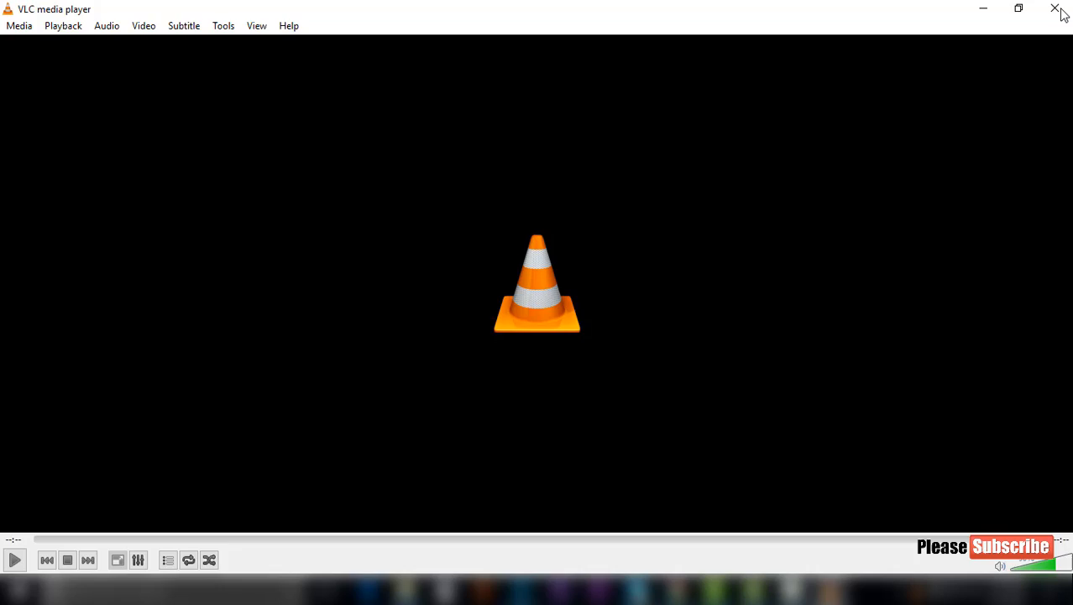
pyautogui.click(1055, 8)
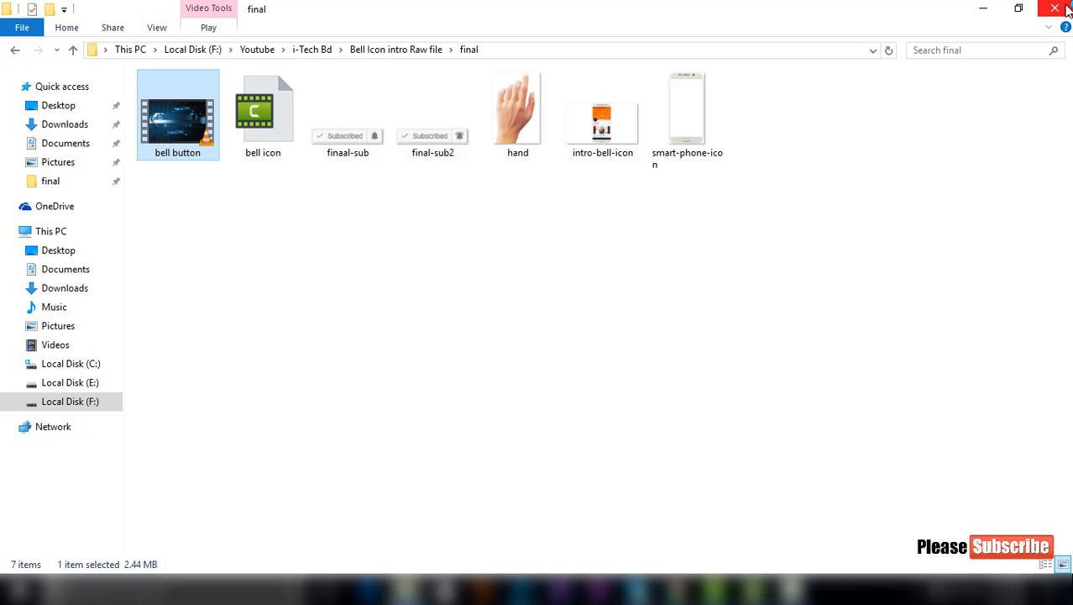
pyautogui.click(1065, 8)
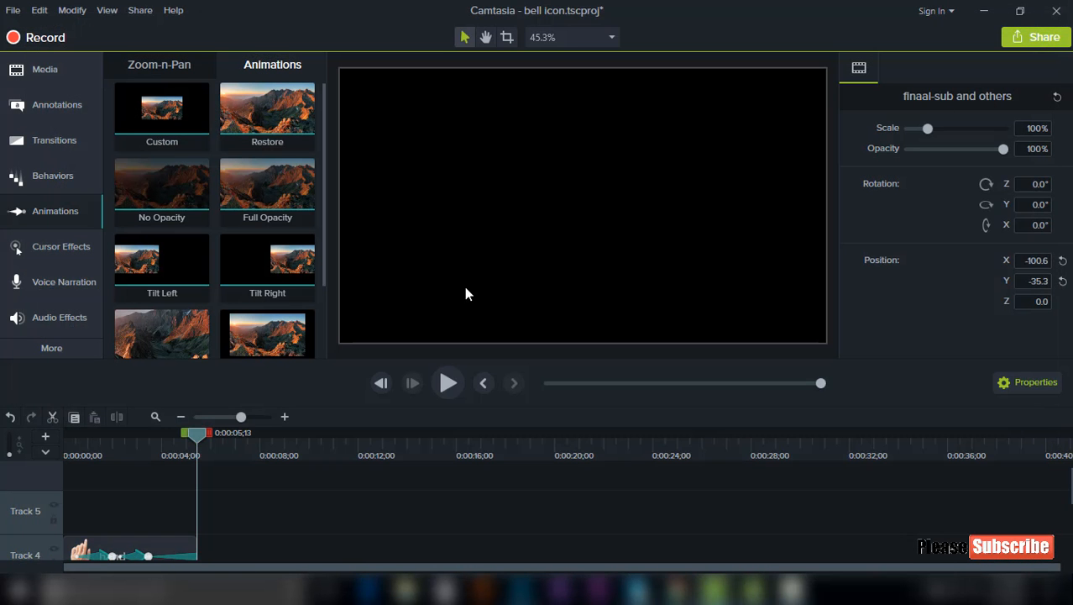
# Return the playhead to 0:00:00;00, deselect the Subscribed images and look over the timeline's tracks.
pyautogui.moveTo(195, 436); pyautogui.dragTo(65, 452)
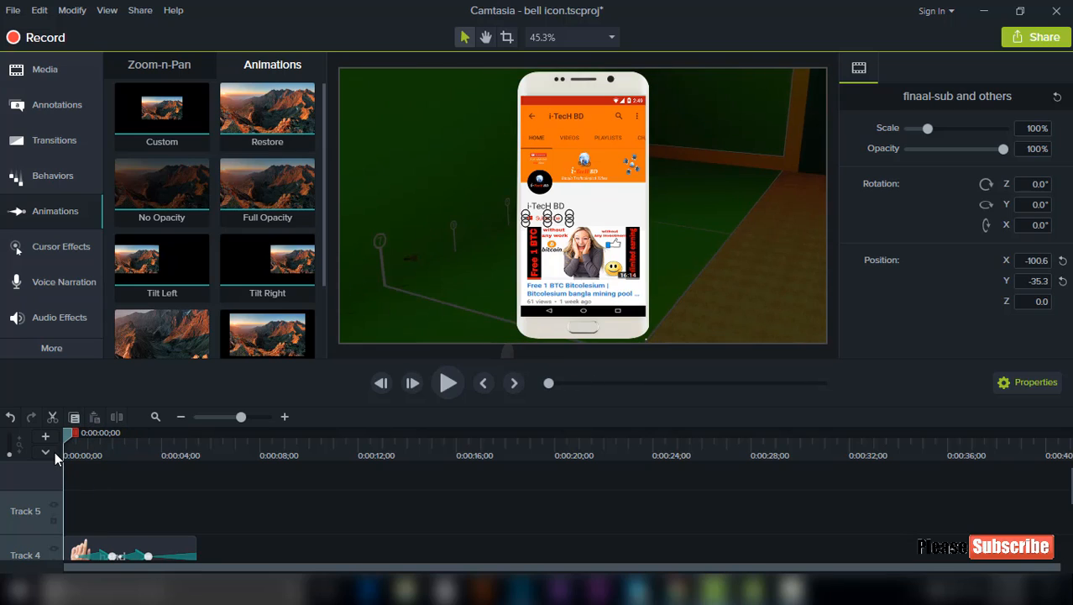
pyautogui.scroll(-3, 369, 531)
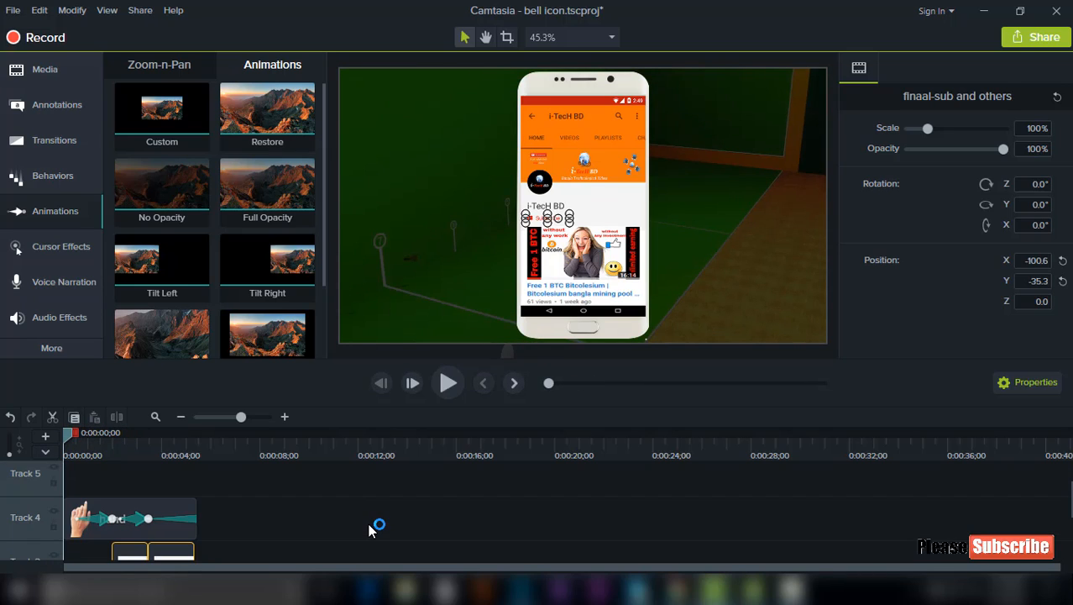
pyautogui.scroll(-1, 369, 531)
pyautogui.scroll(4, 370, 531)
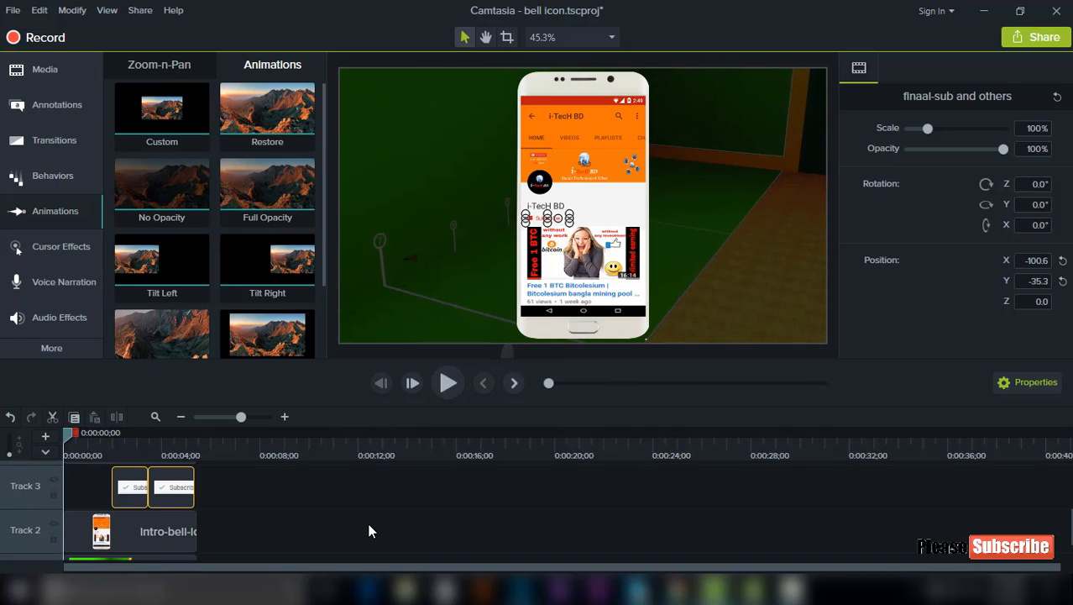
pyautogui.click(369, 530)
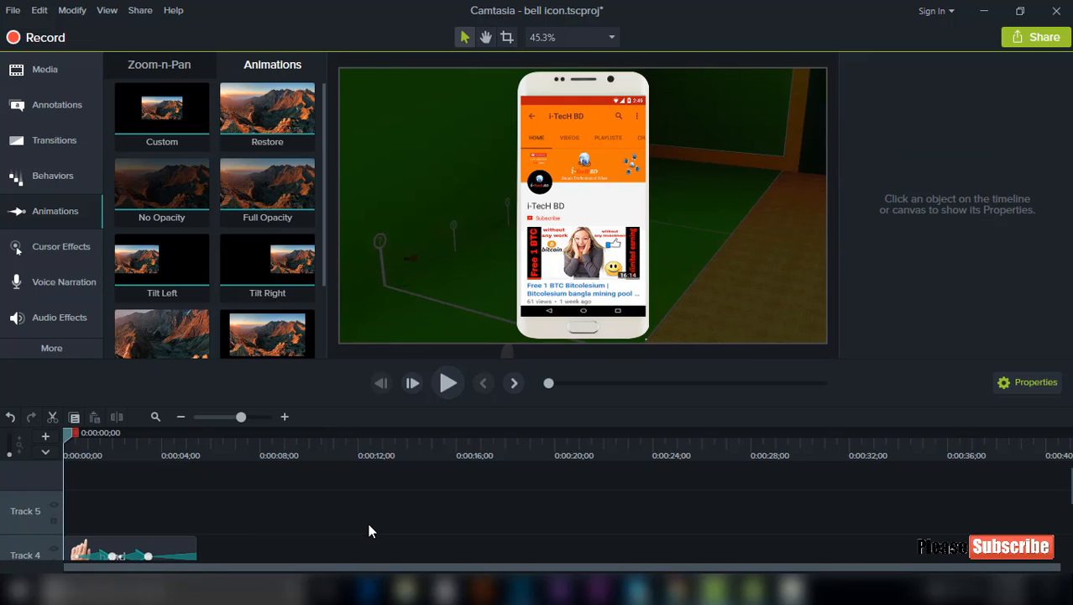
pyautogui.scroll(-3, 369, 531)
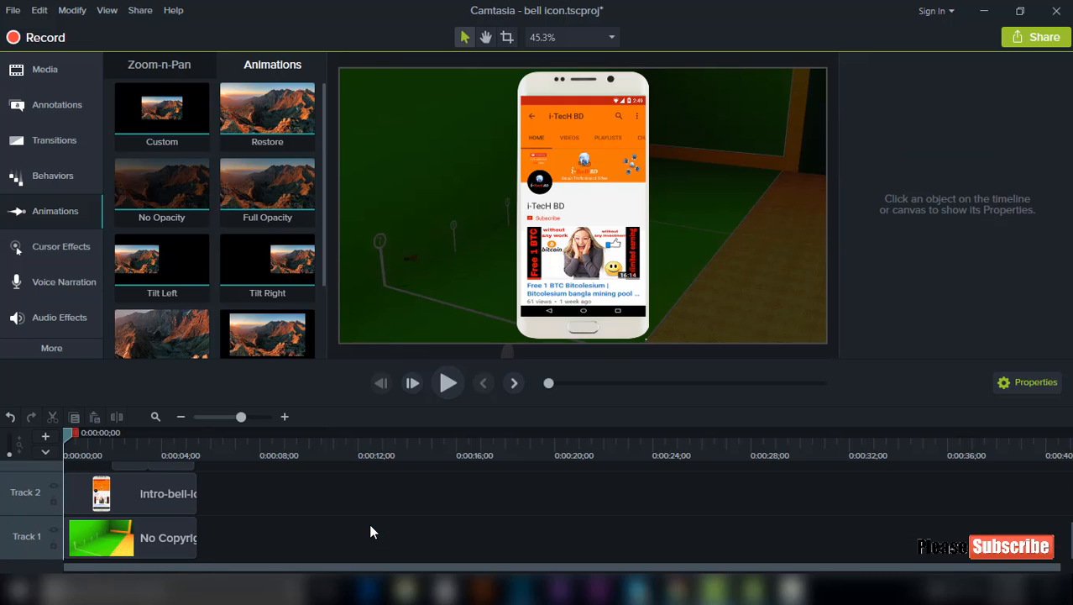